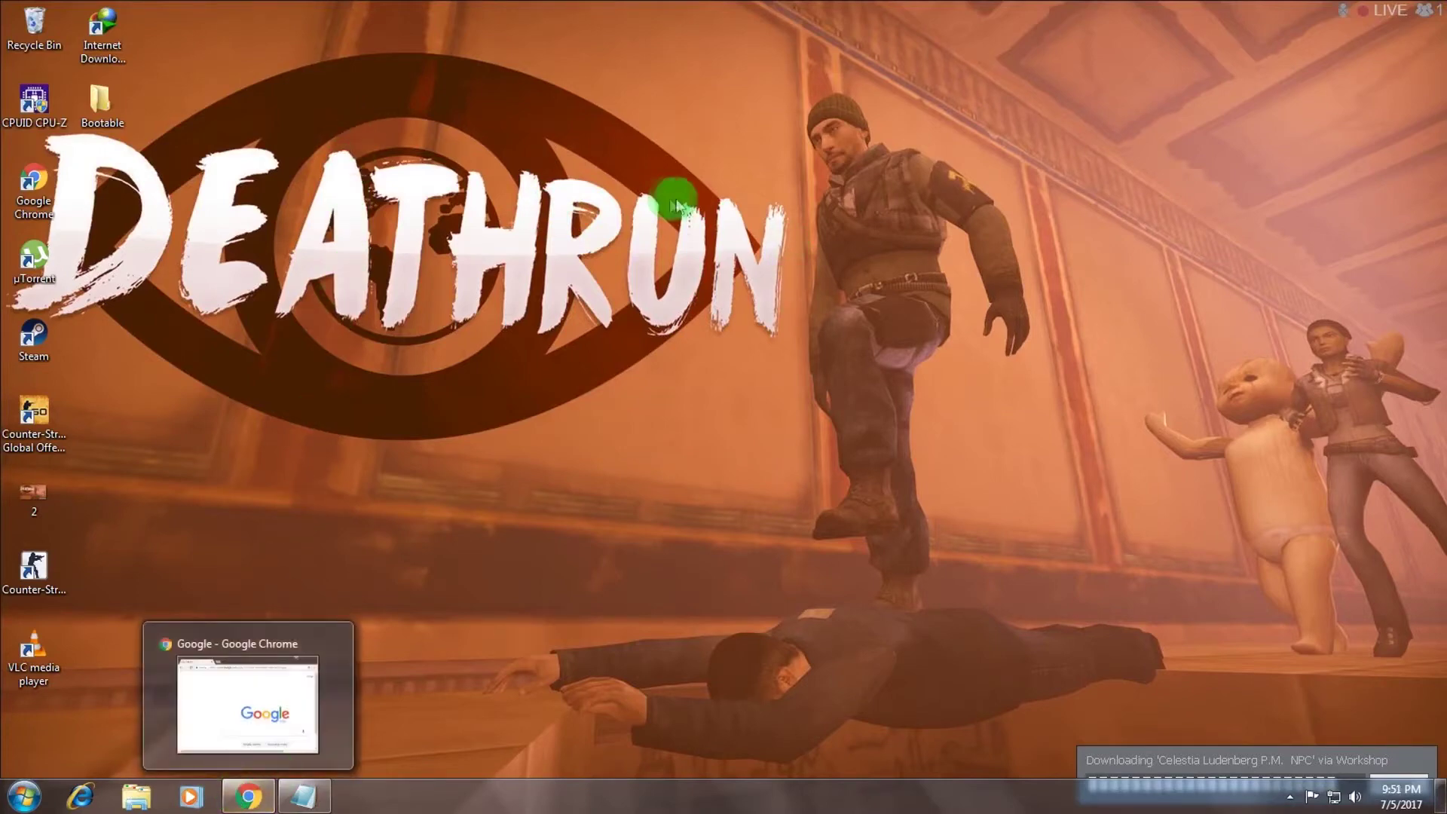
- Load the copied pendrivelinux.com/xboot-multiboot-iso-usb-creator/ address in Chrome and maximize the browser window
{"action": "mouse_move", "coordinate": [252, 810]}
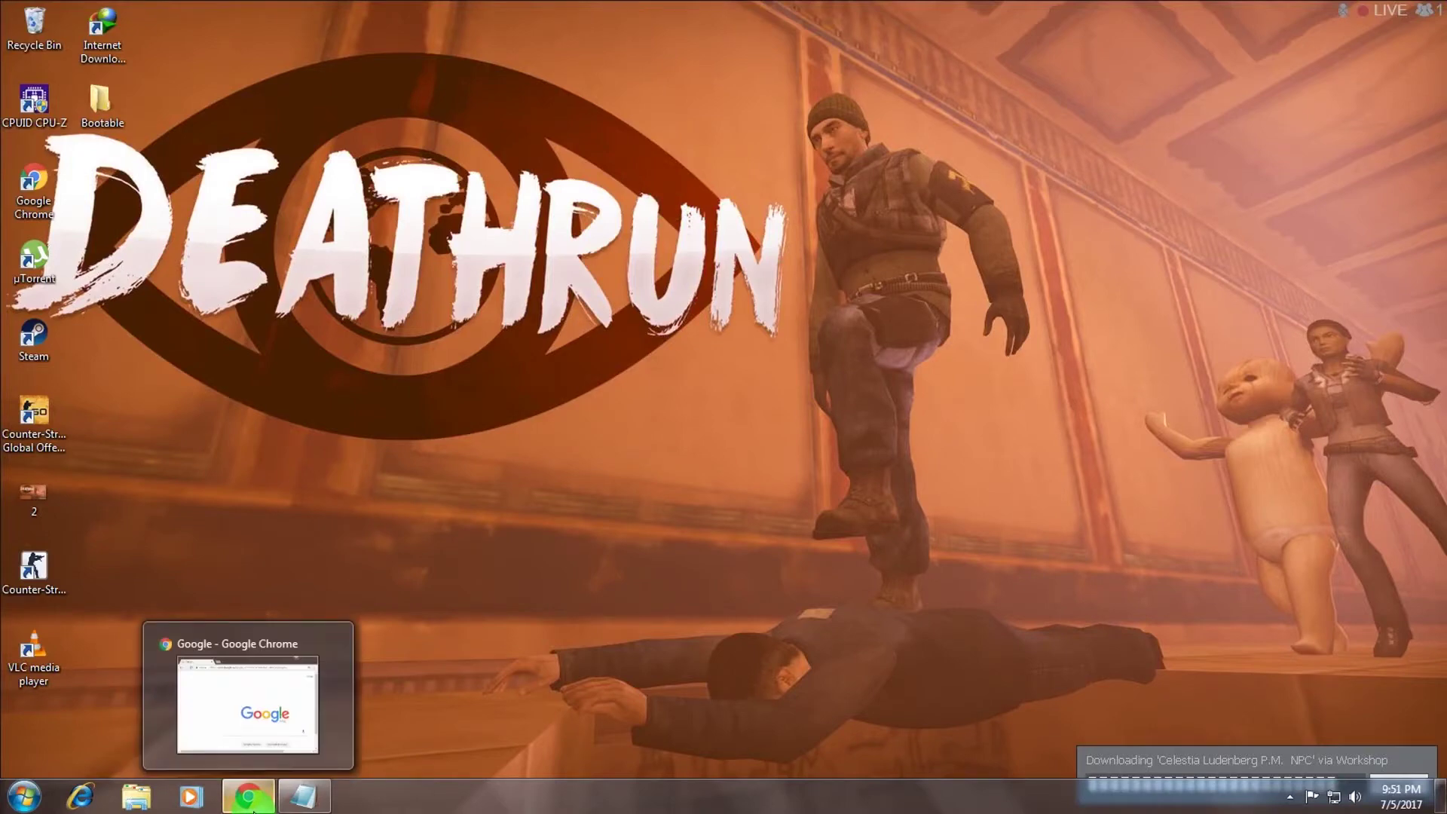
{"action": "left_click", "coordinate": [252, 809]}
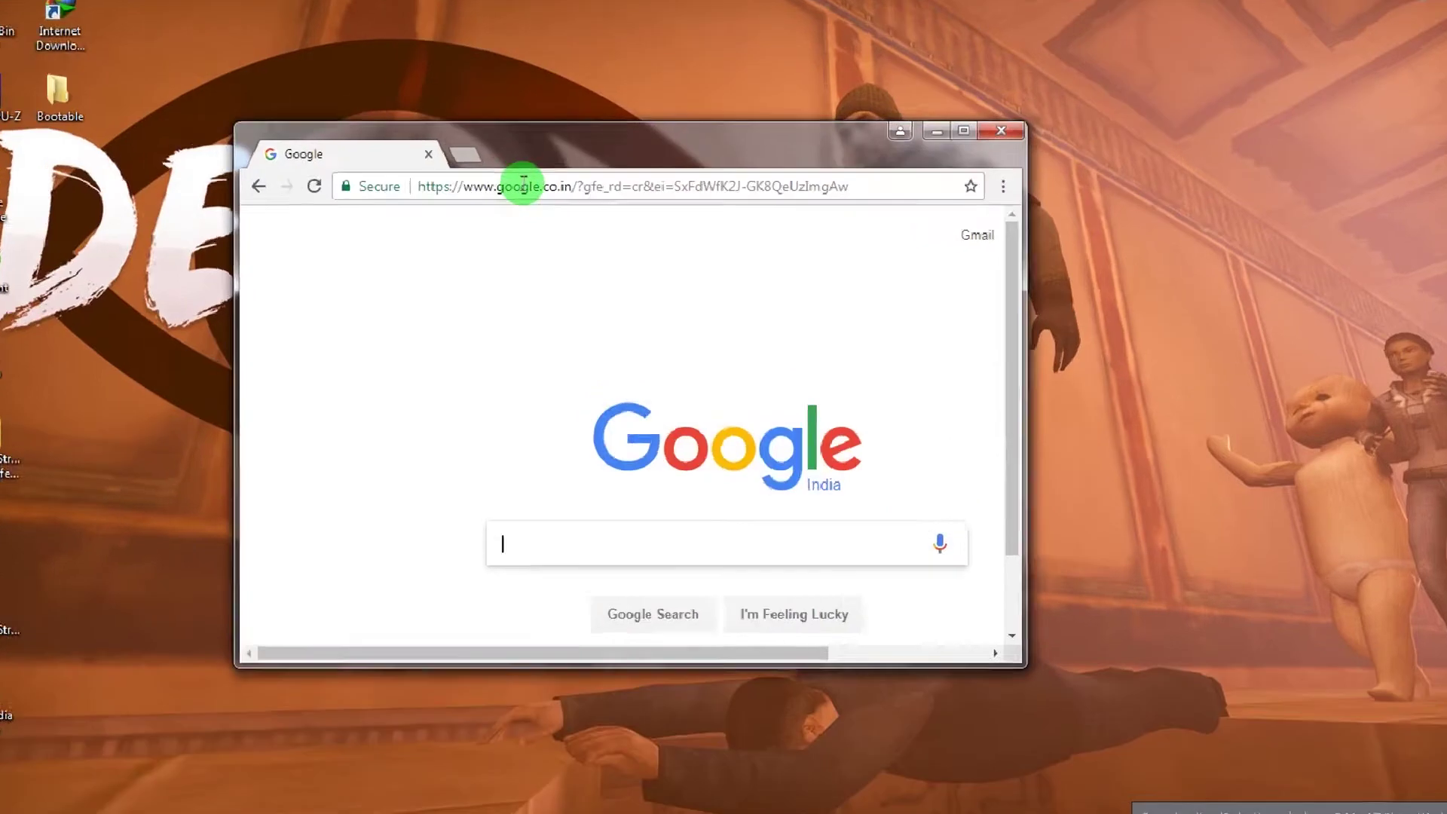
{"action": "right_click", "coordinate": [520, 189]}
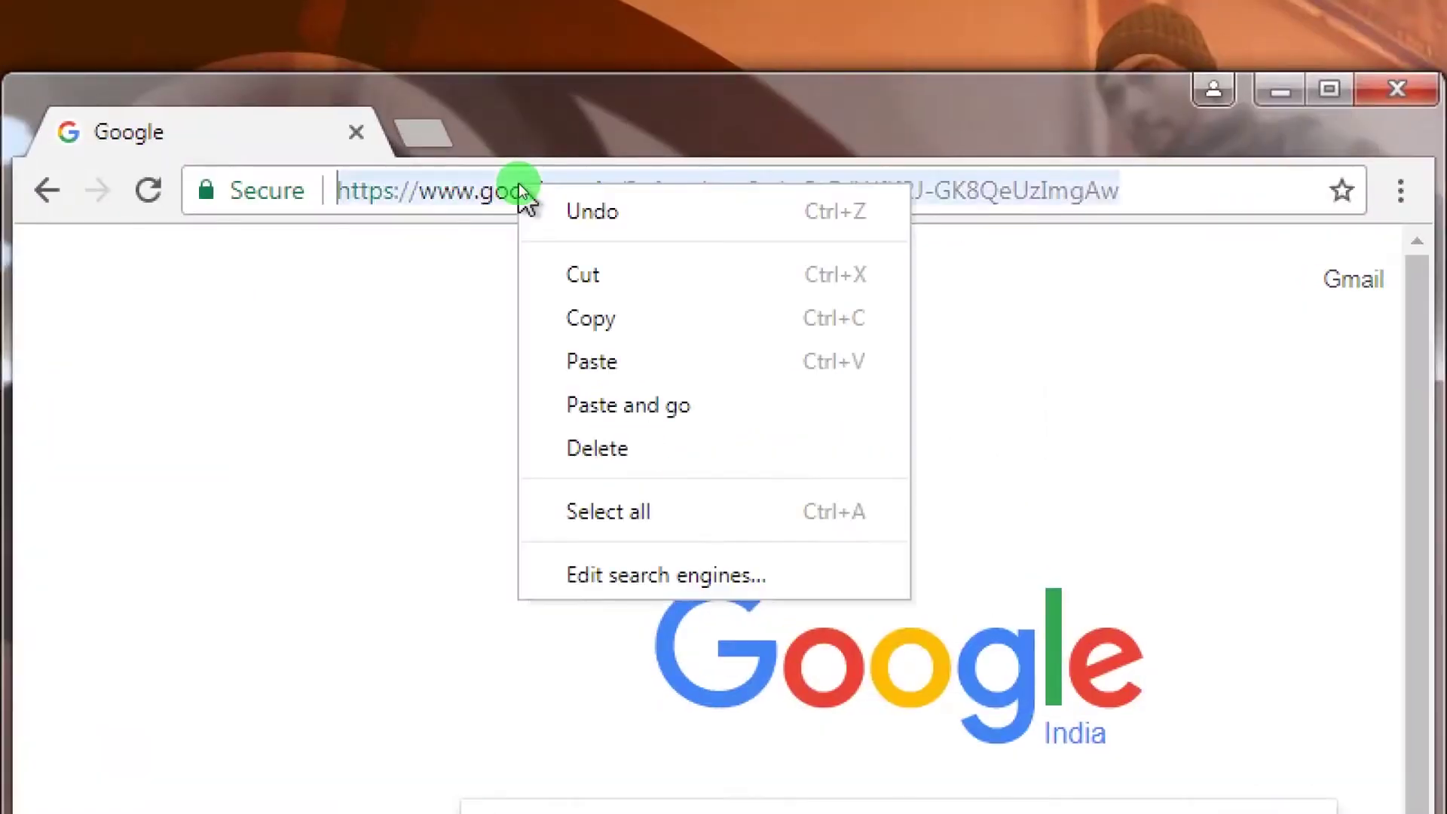
{"action": "left_click", "coordinate": [673, 369]}
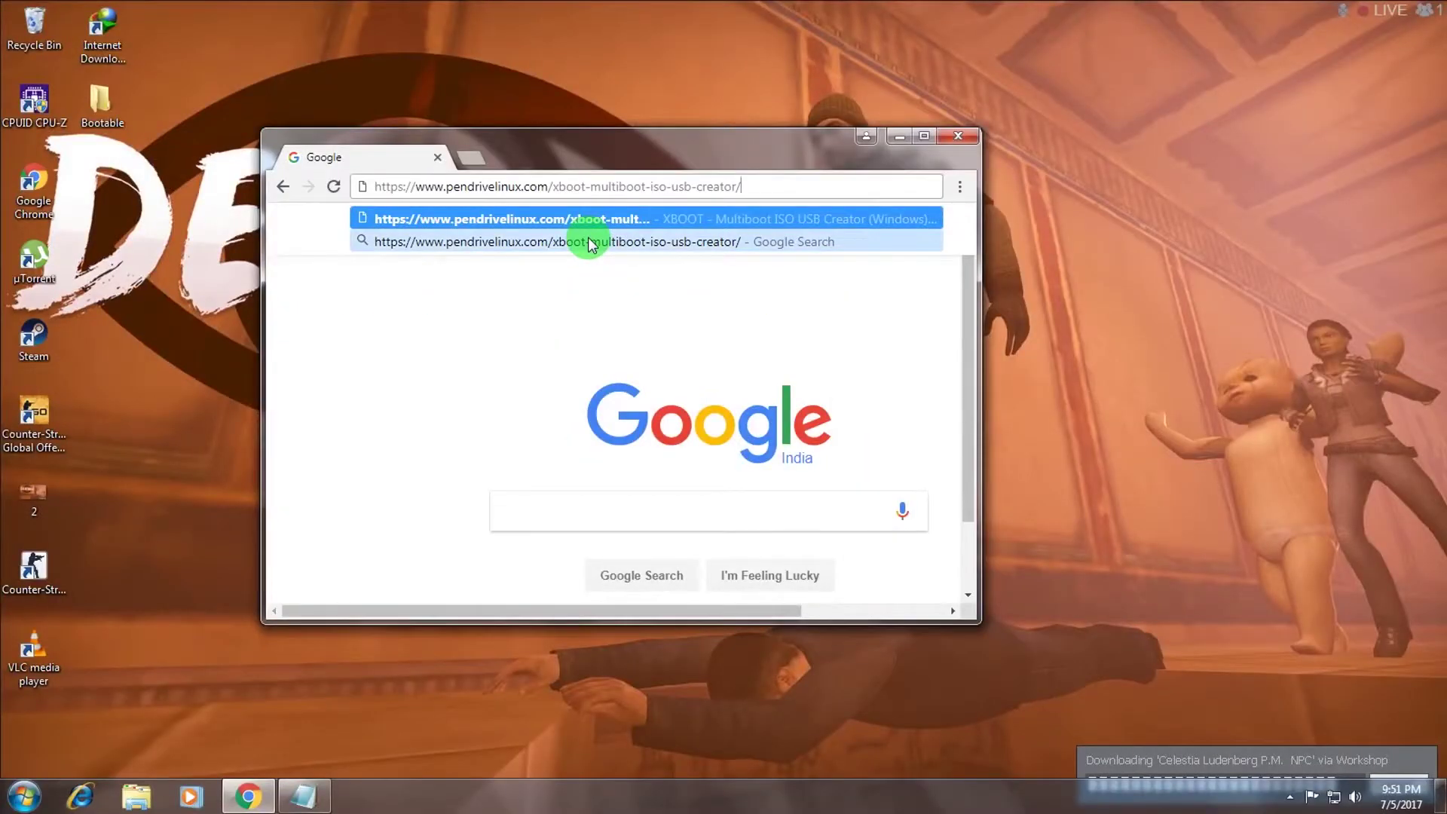
{"action": "key", "text": "Return"}
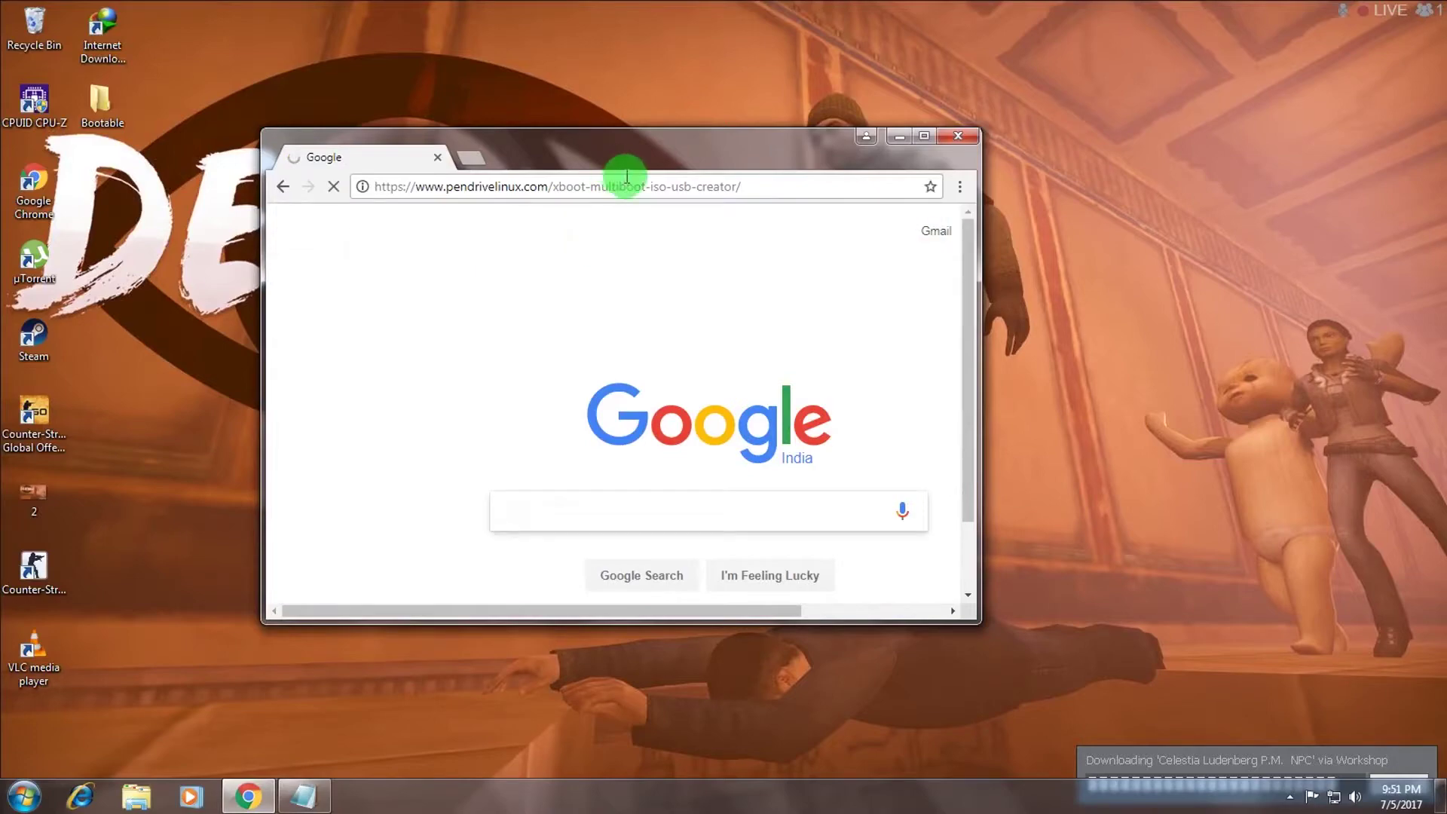
{"action": "double_click", "coordinate": [672, 156]}
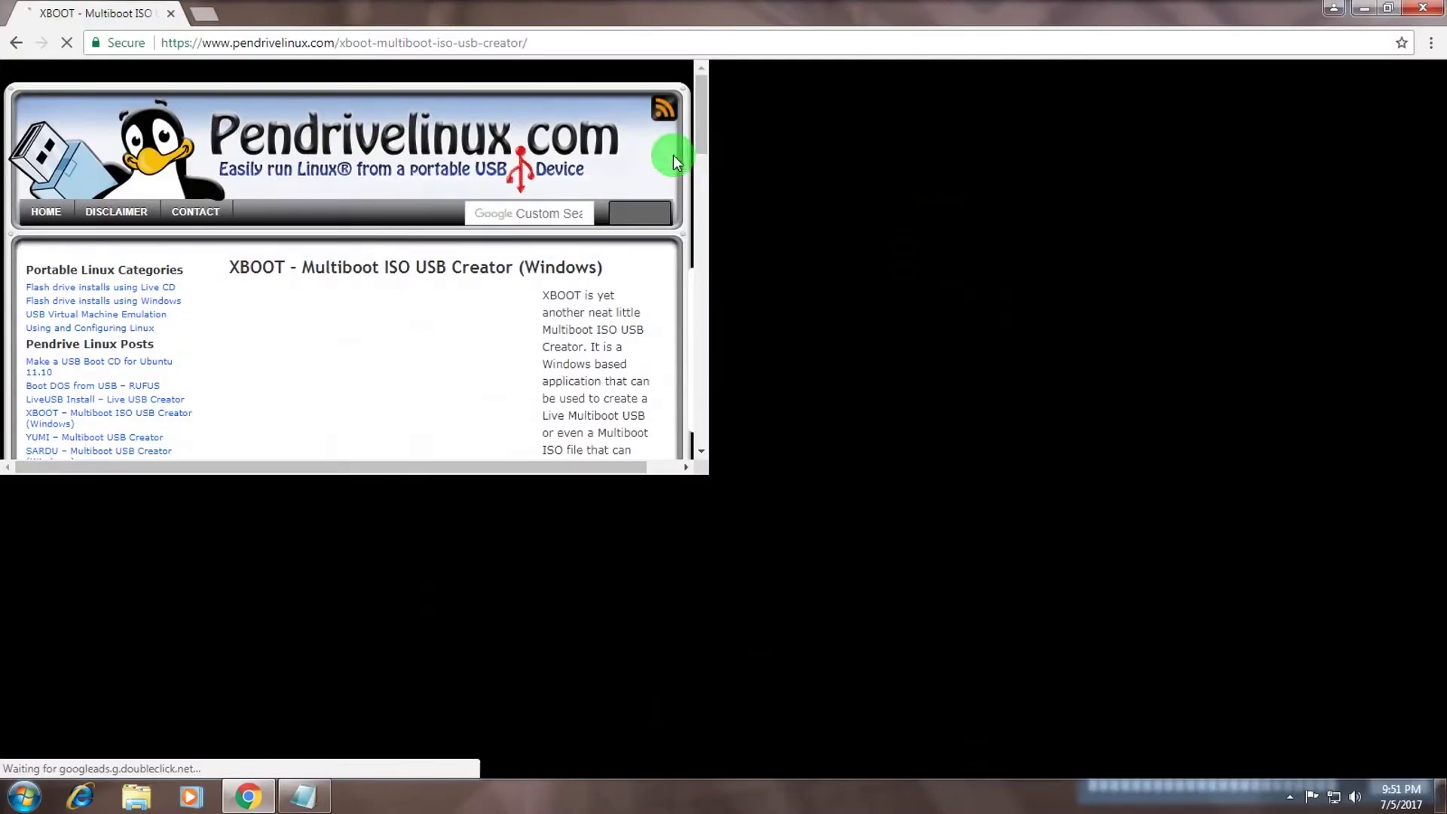
- Start downloading XBOOT through the download link in the page's usage instructions
{"action": "scroll", "coordinate": [669, 343], "scroll_direction": "down", "scroll_amount": 5}
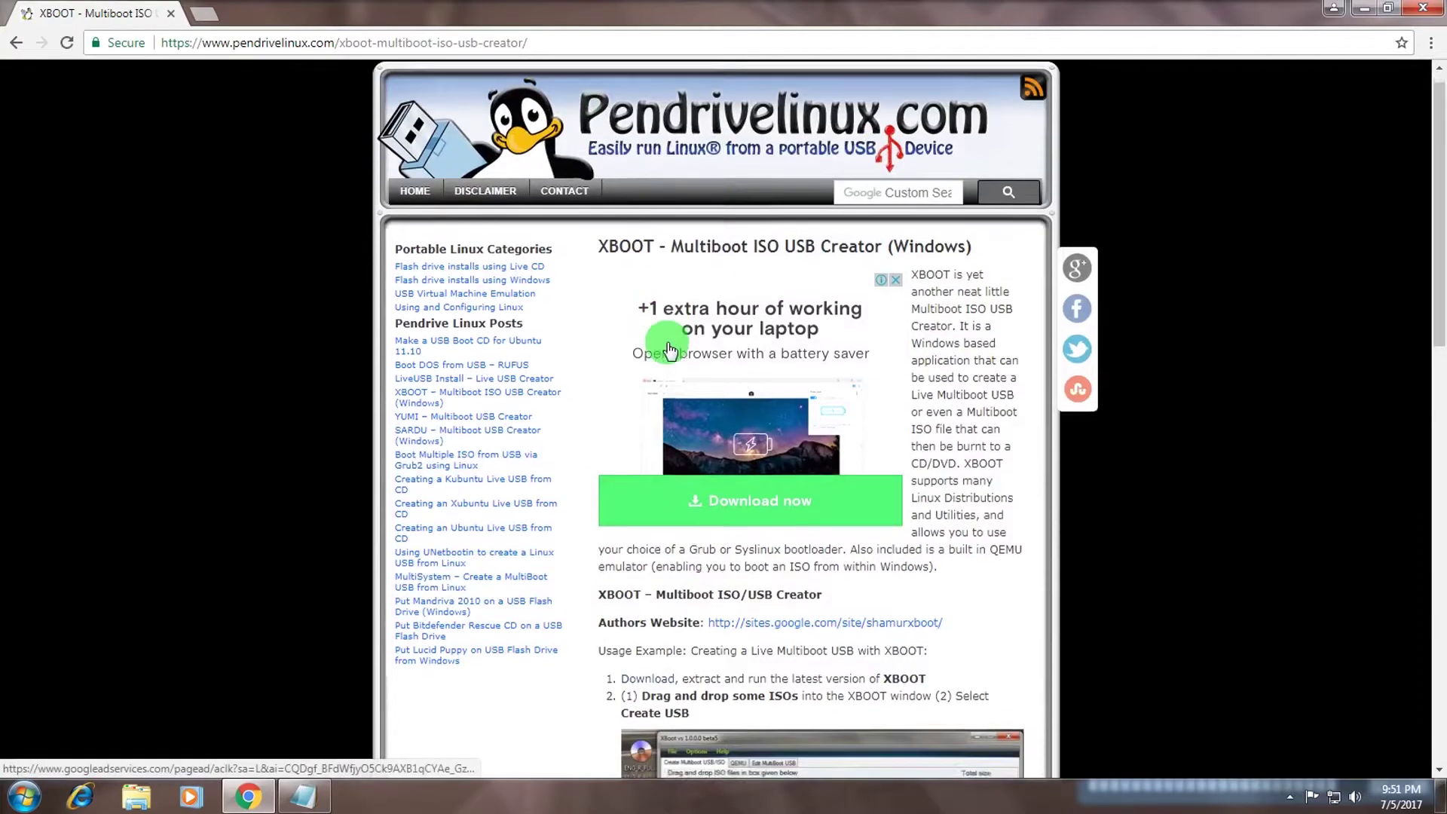
{"action": "scroll", "coordinate": [668, 343], "scroll_direction": "up", "scroll_amount": 1}
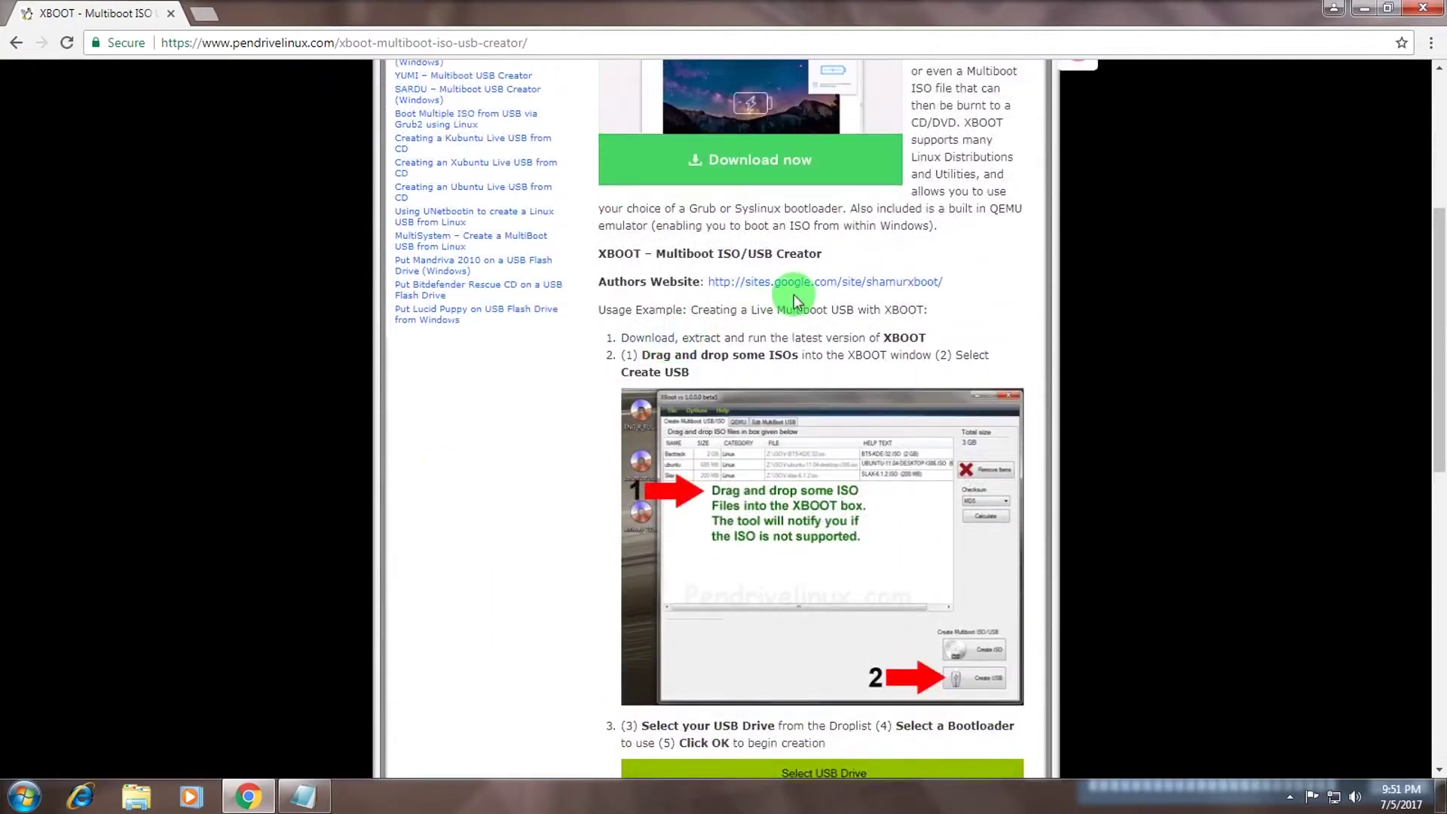
{"action": "scroll", "coordinate": [795, 294], "scroll_direction": "down", "scroll_amount": 3}
{"action": "scroll", "coordinate": [791, 306], "scroll_direction": "up", "scroll_amount": 2}
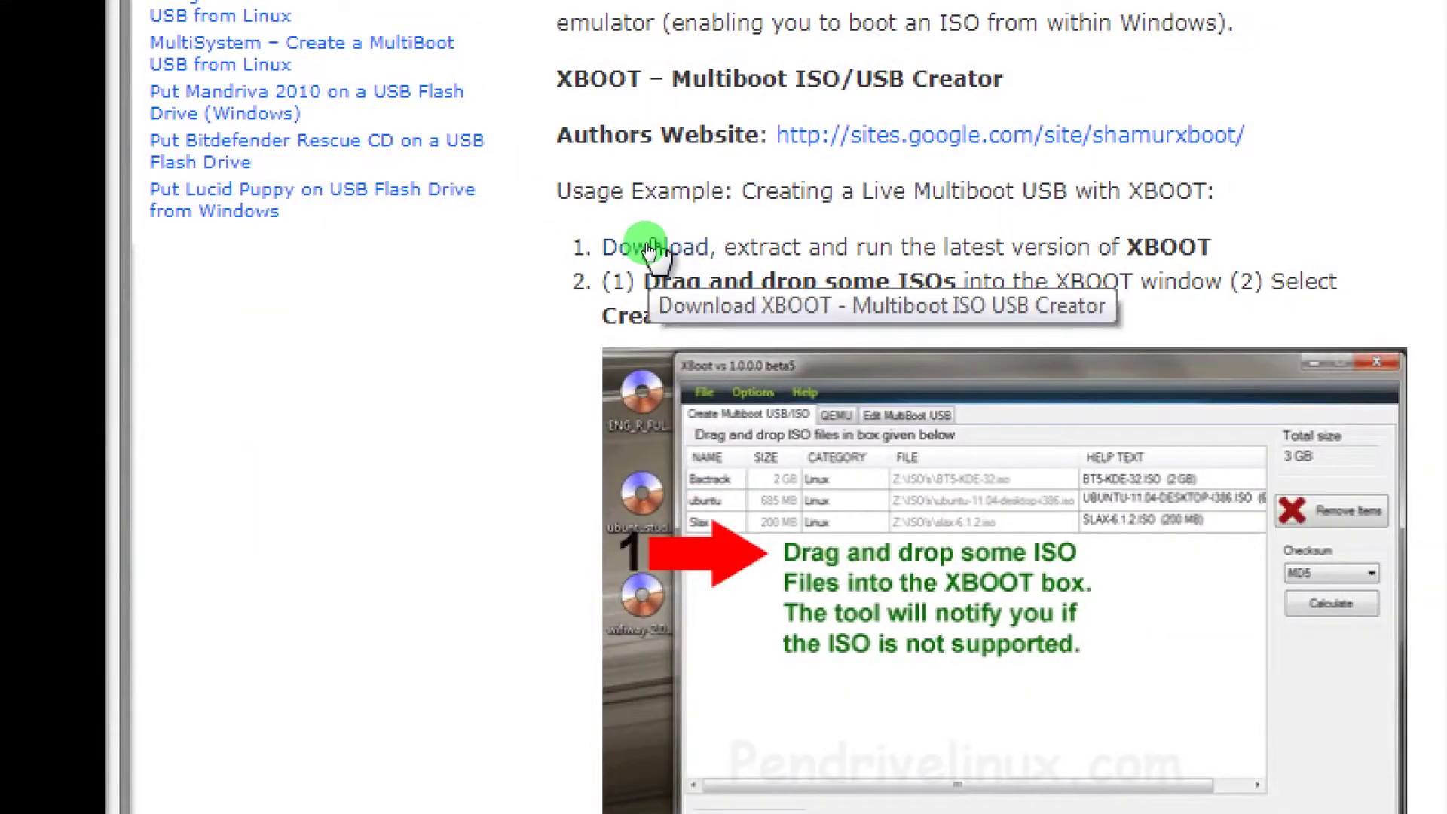
{"action": "left_click", "coordinate": [653, 249]}
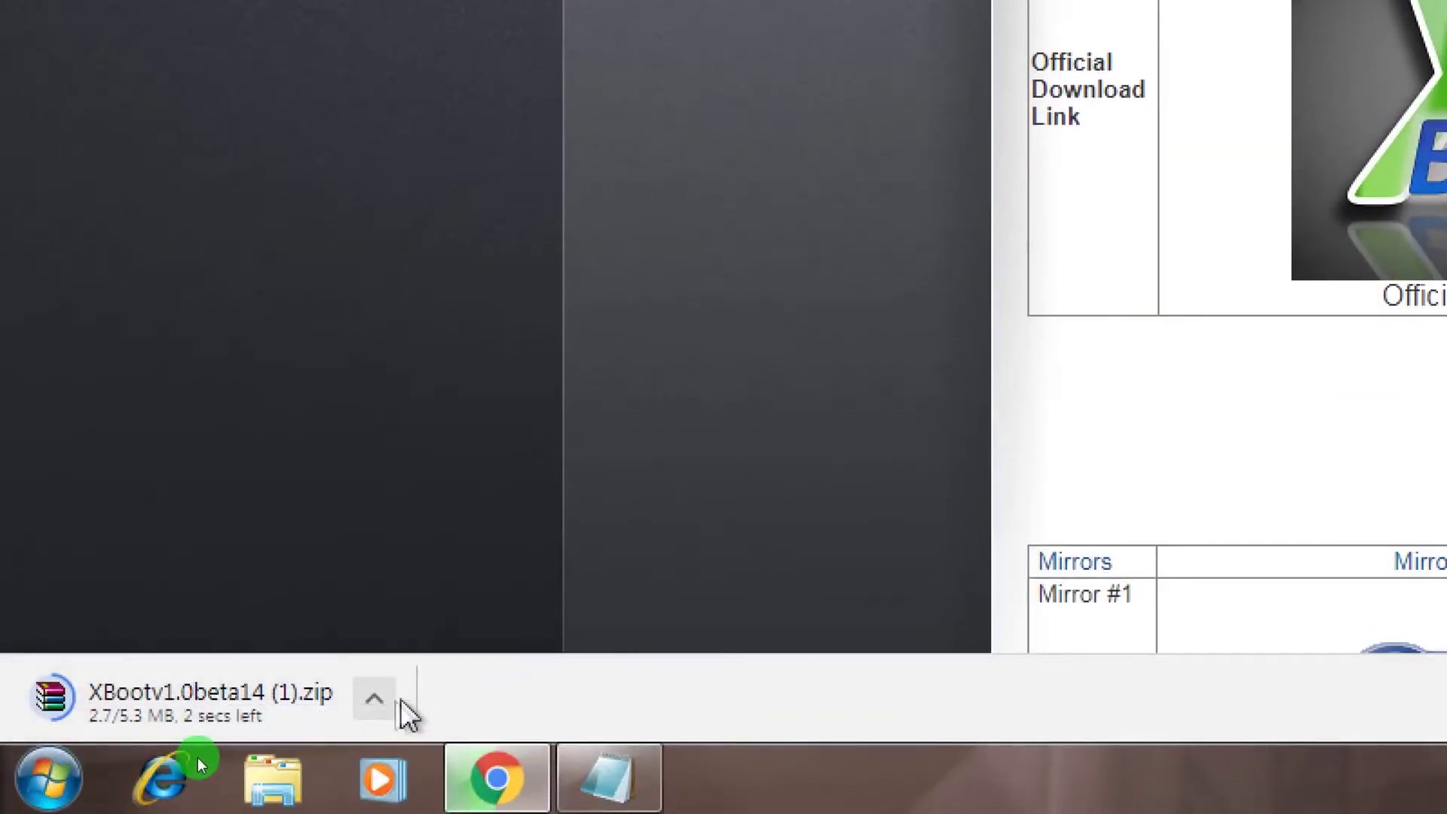
- Cancel the running XBootv1.0beta14 (1).zip download and minimize the browser
{"action": "left_click", "coordinate": [377, 699]}
{"action": "left_click", "coordinate": [440, 640]}
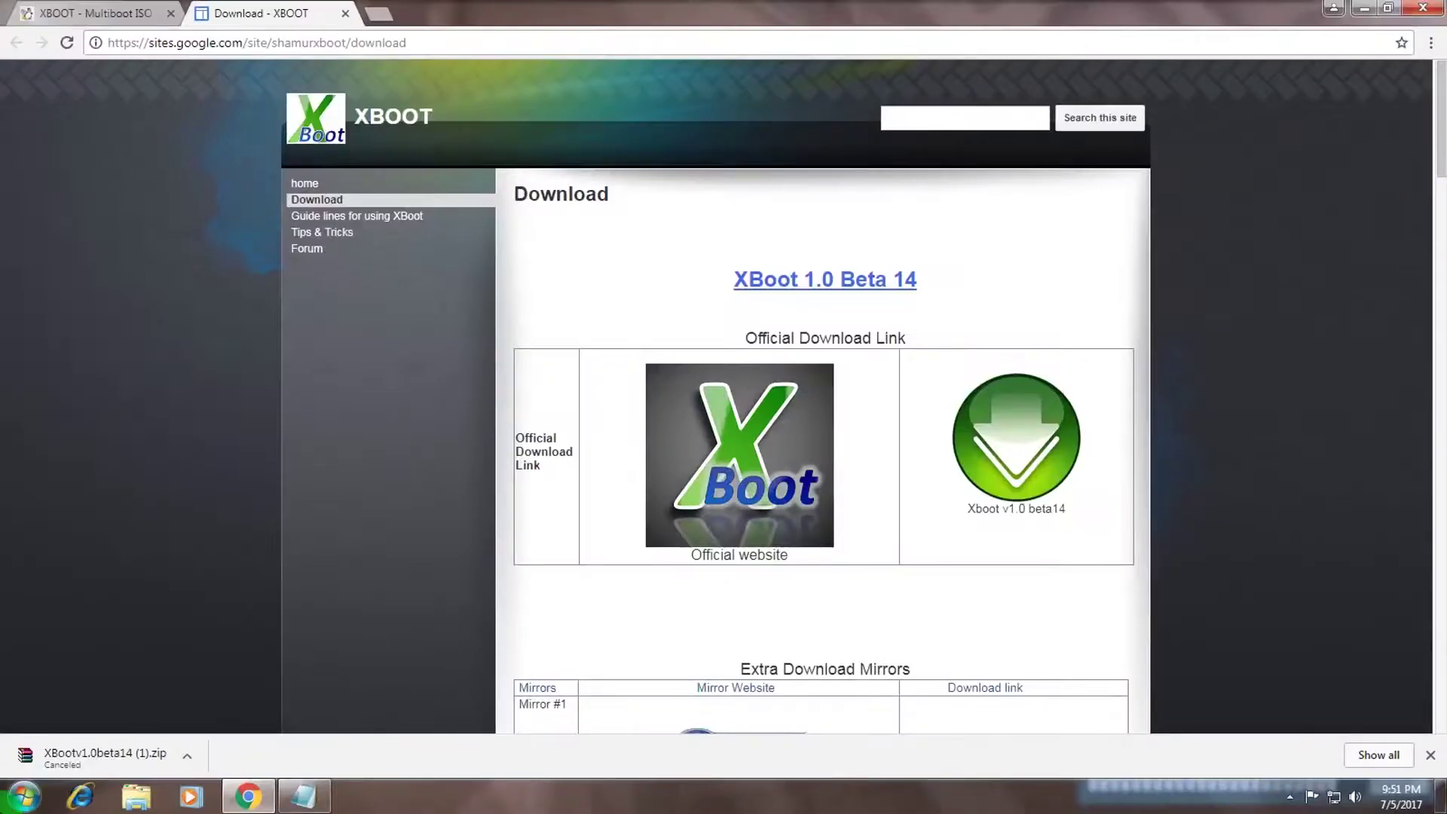
{"action": "left_click", "coordinate": [1368, 9]}
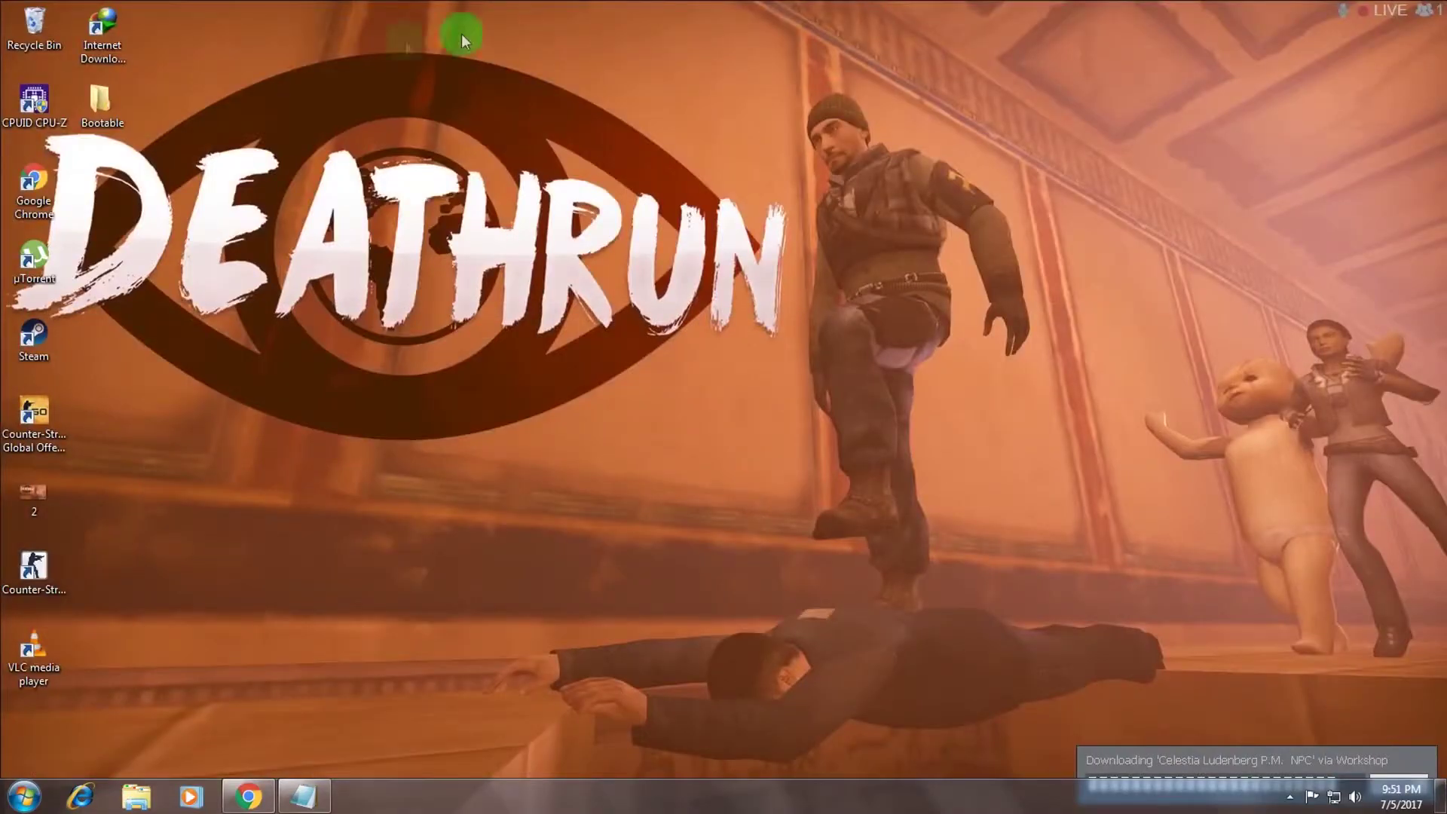
- Extract the XBootv1.0beta14 archive in place inside the desktop's Bootable folder and run the extracted xbootvs1.0beta14 application
{"action": "double_click", "coordinate": [105, 97]}
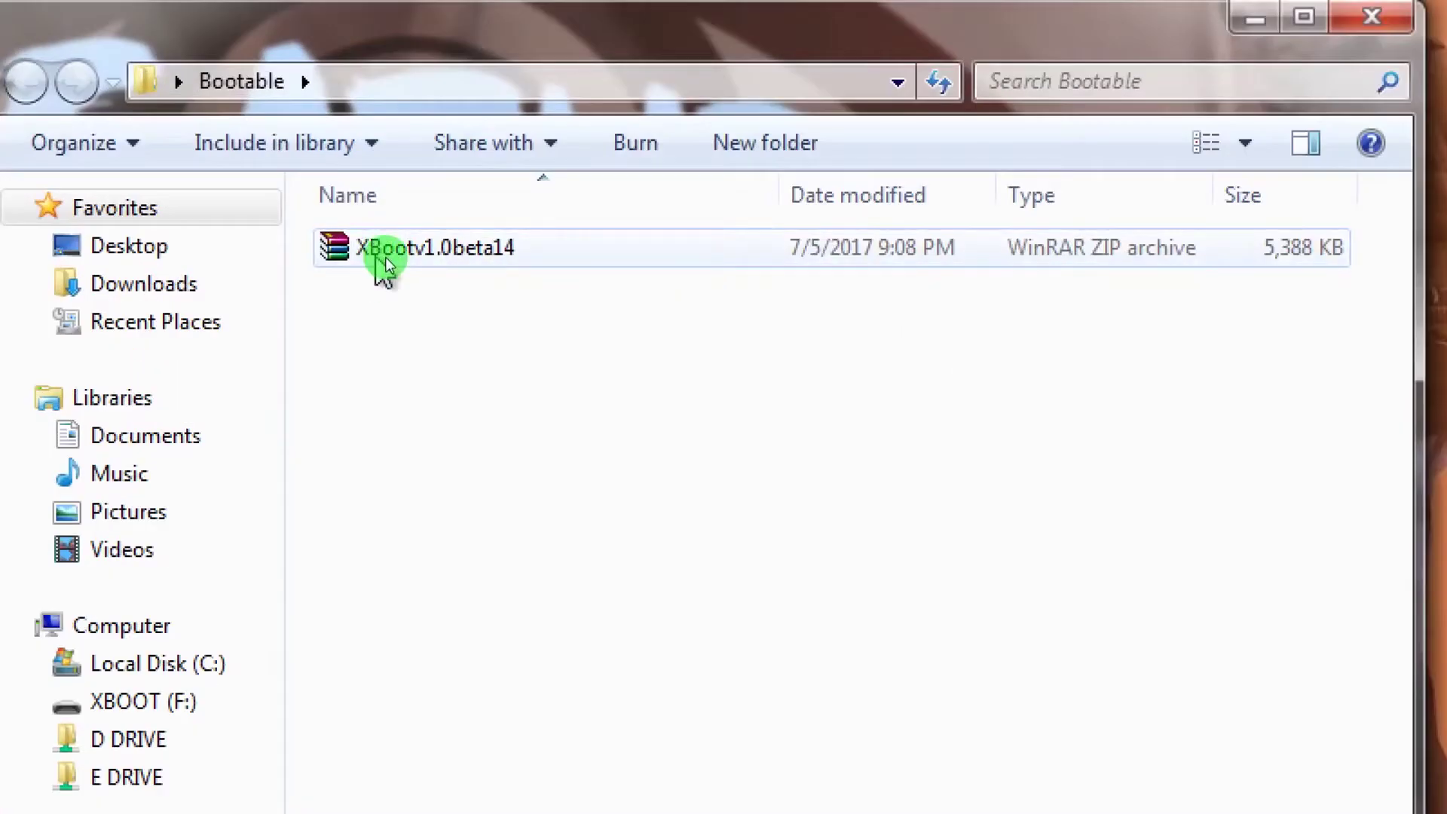
{"action": "right_click", "coordinate": [381, 260]}
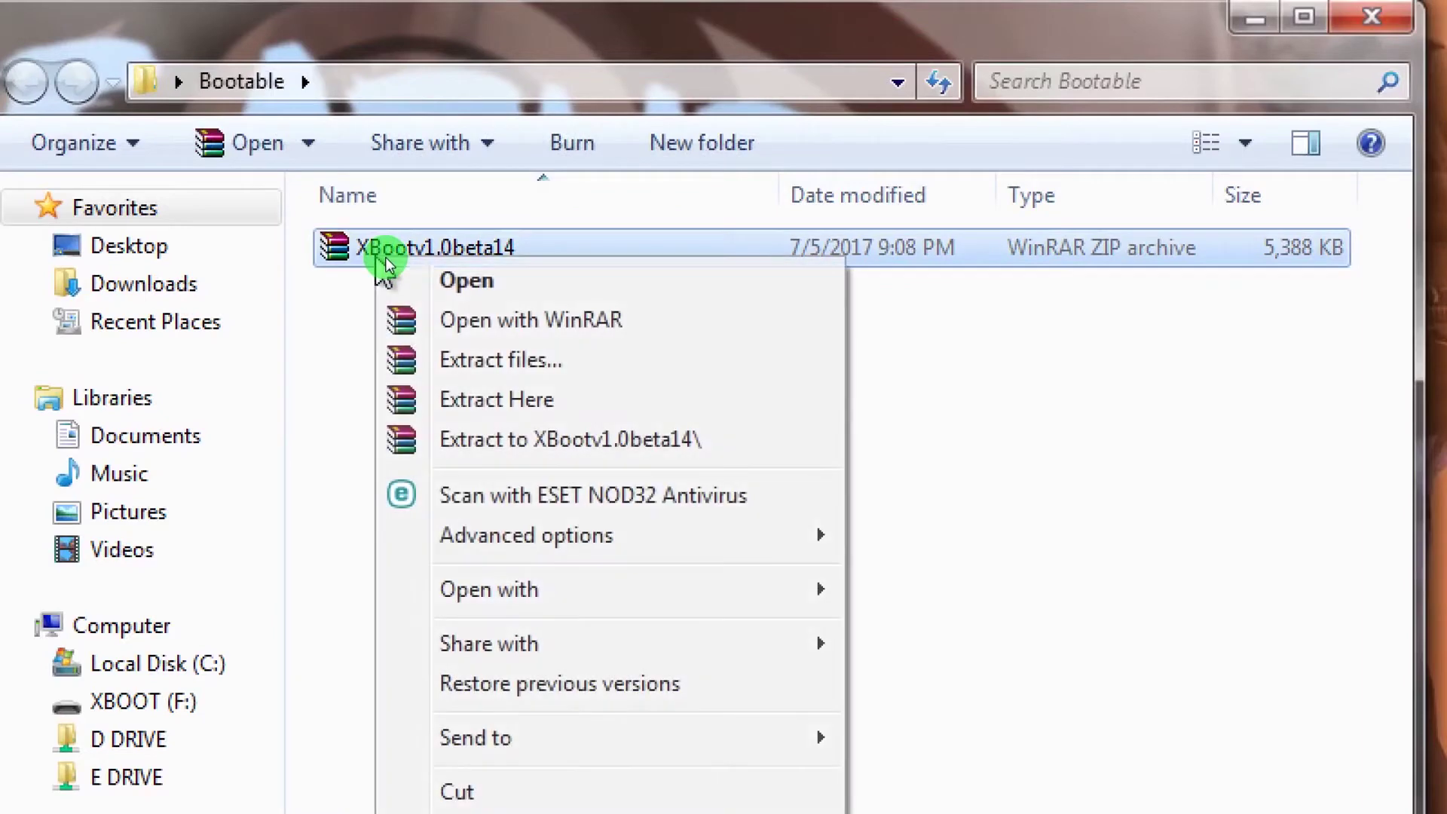
{"action": "left_click", "coordinate": [505, 388]}
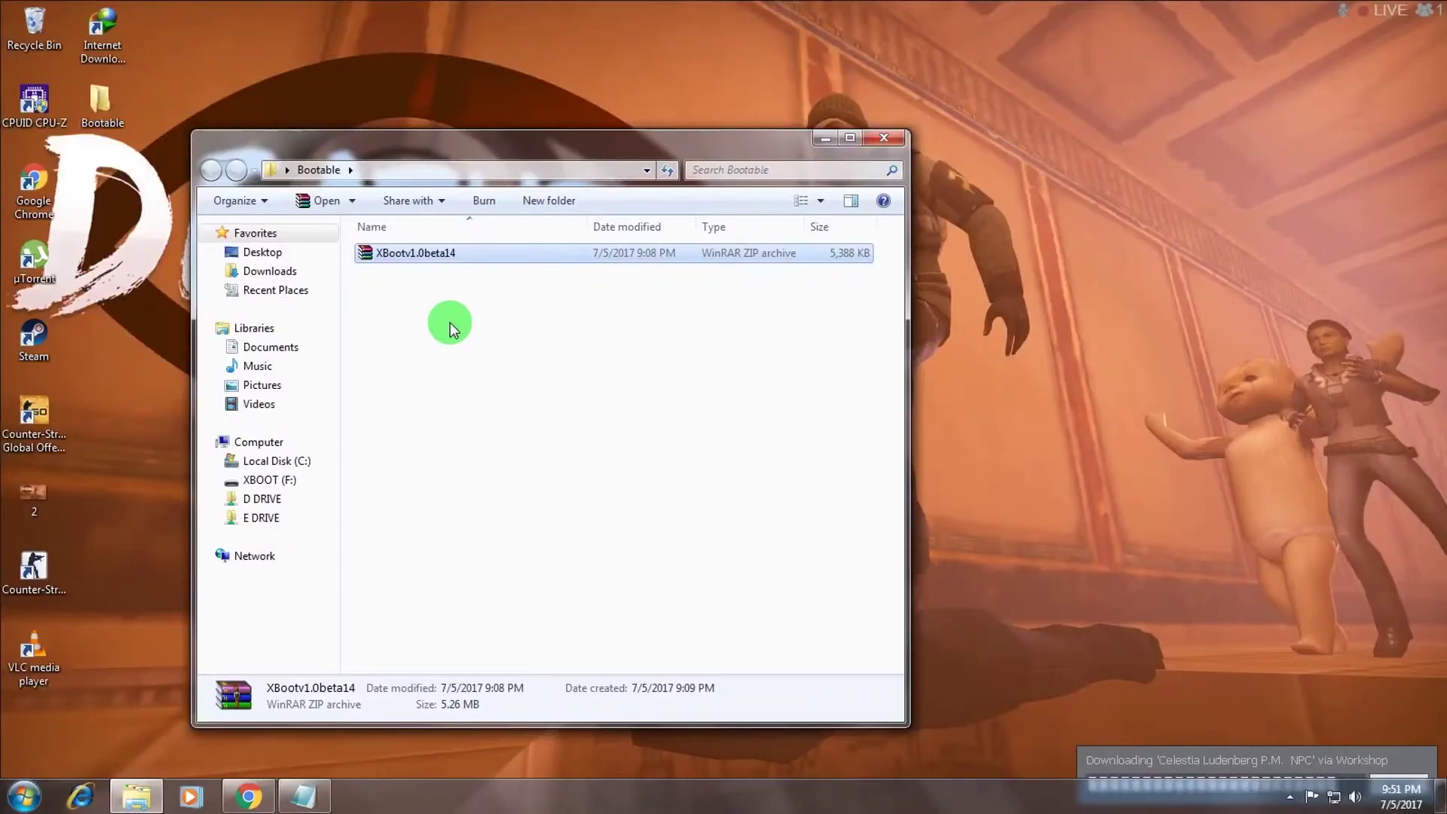
{"action": "left_click", "coordinate": [383, 272]}
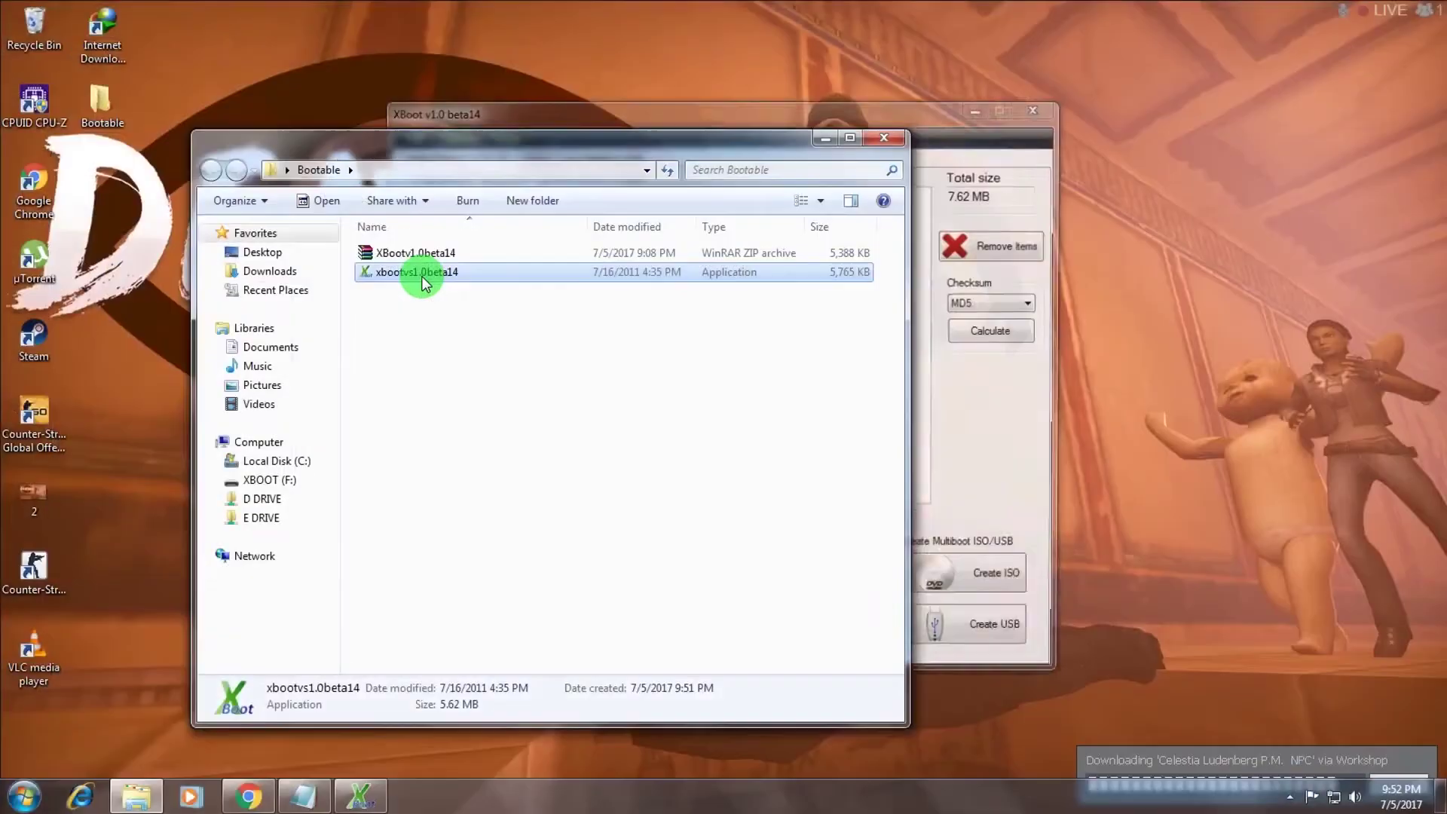
{"action": "left_click", "coordinate": [926, 392]}
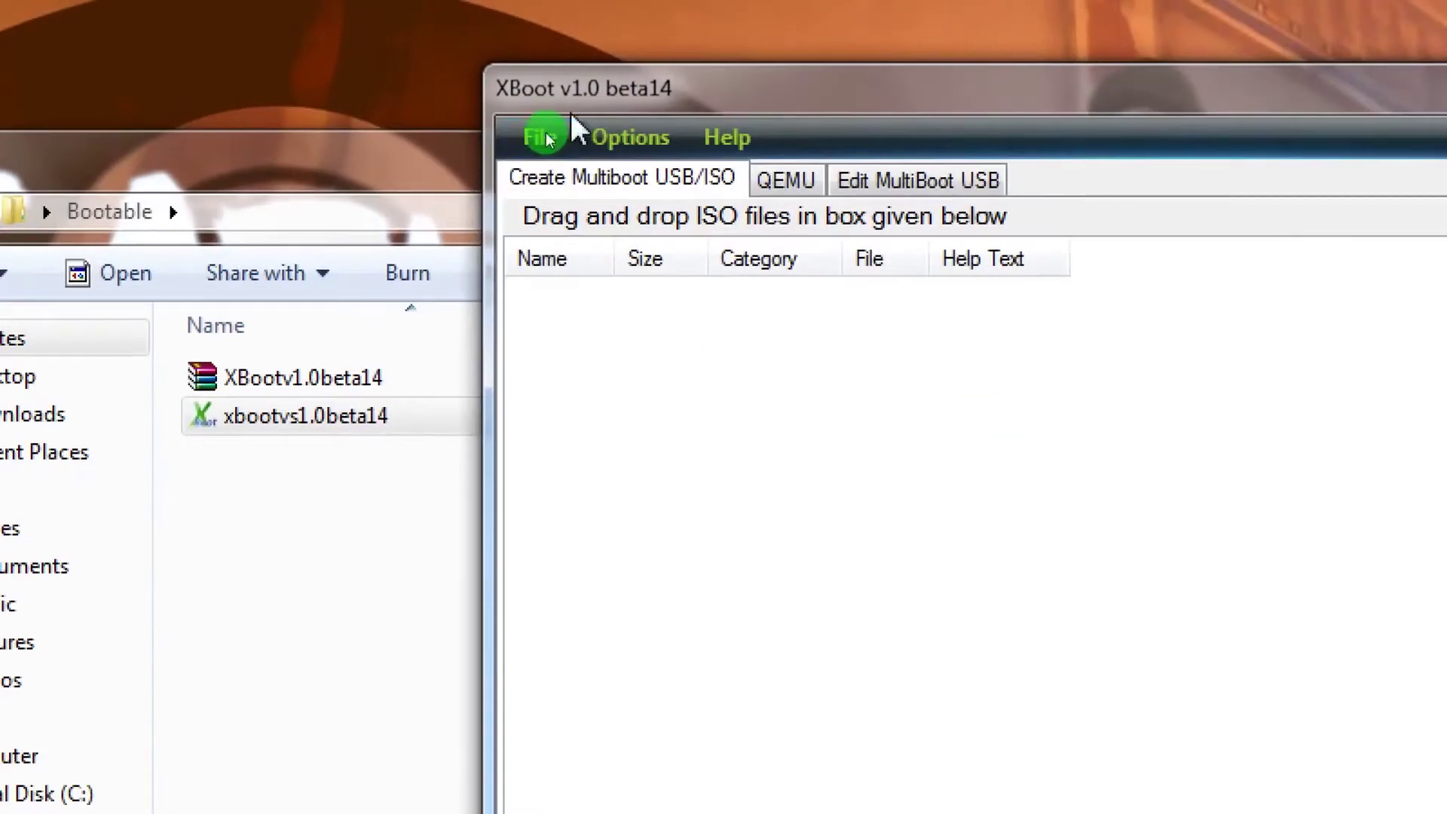
- Open the 7AIO disc image from the C: drive's Iso folder in XBoot
{"action": "left_click", "coordinate": [547, 139]}
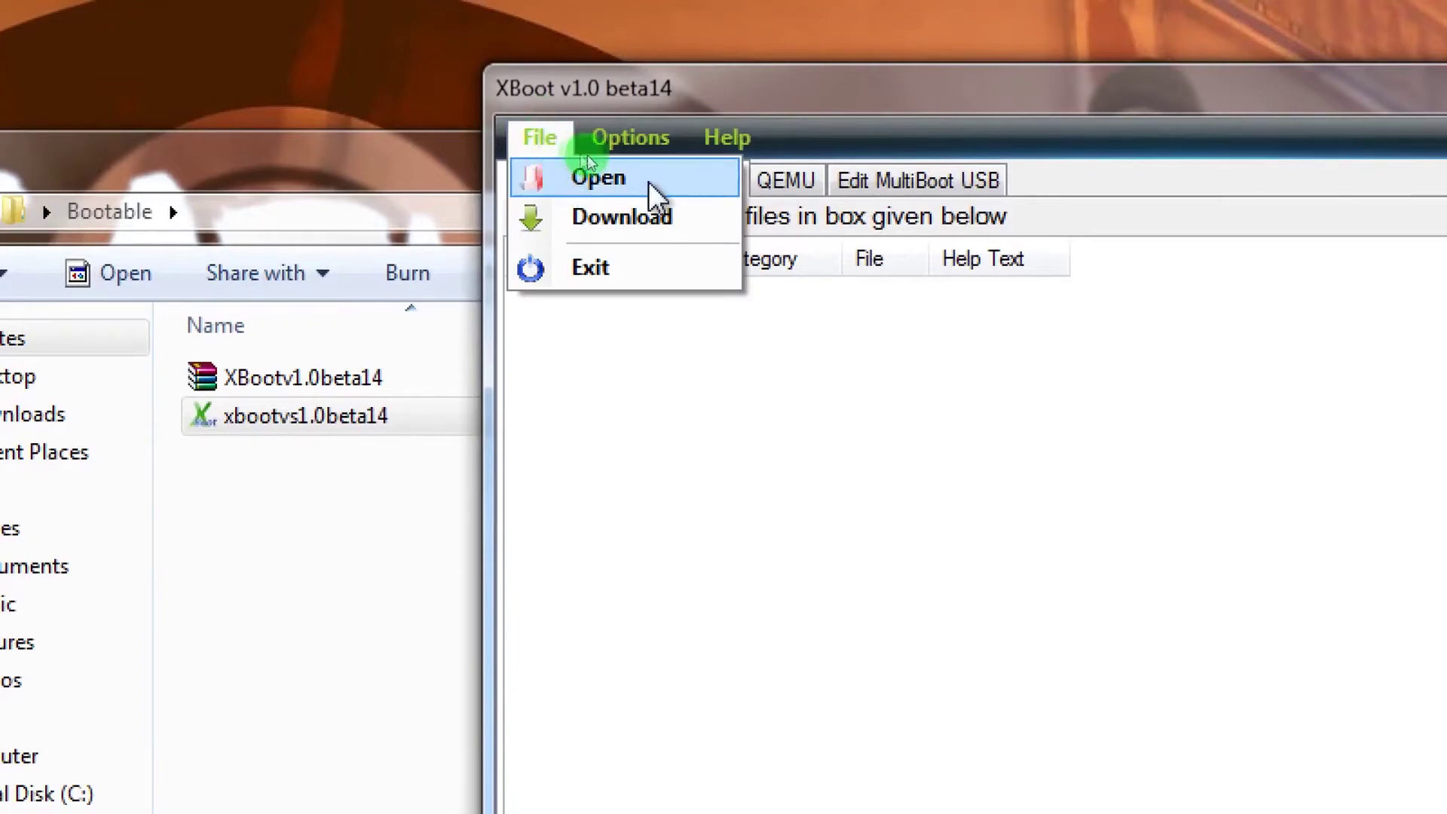
{"action": "left_click", "coordinate": [603, 178]}
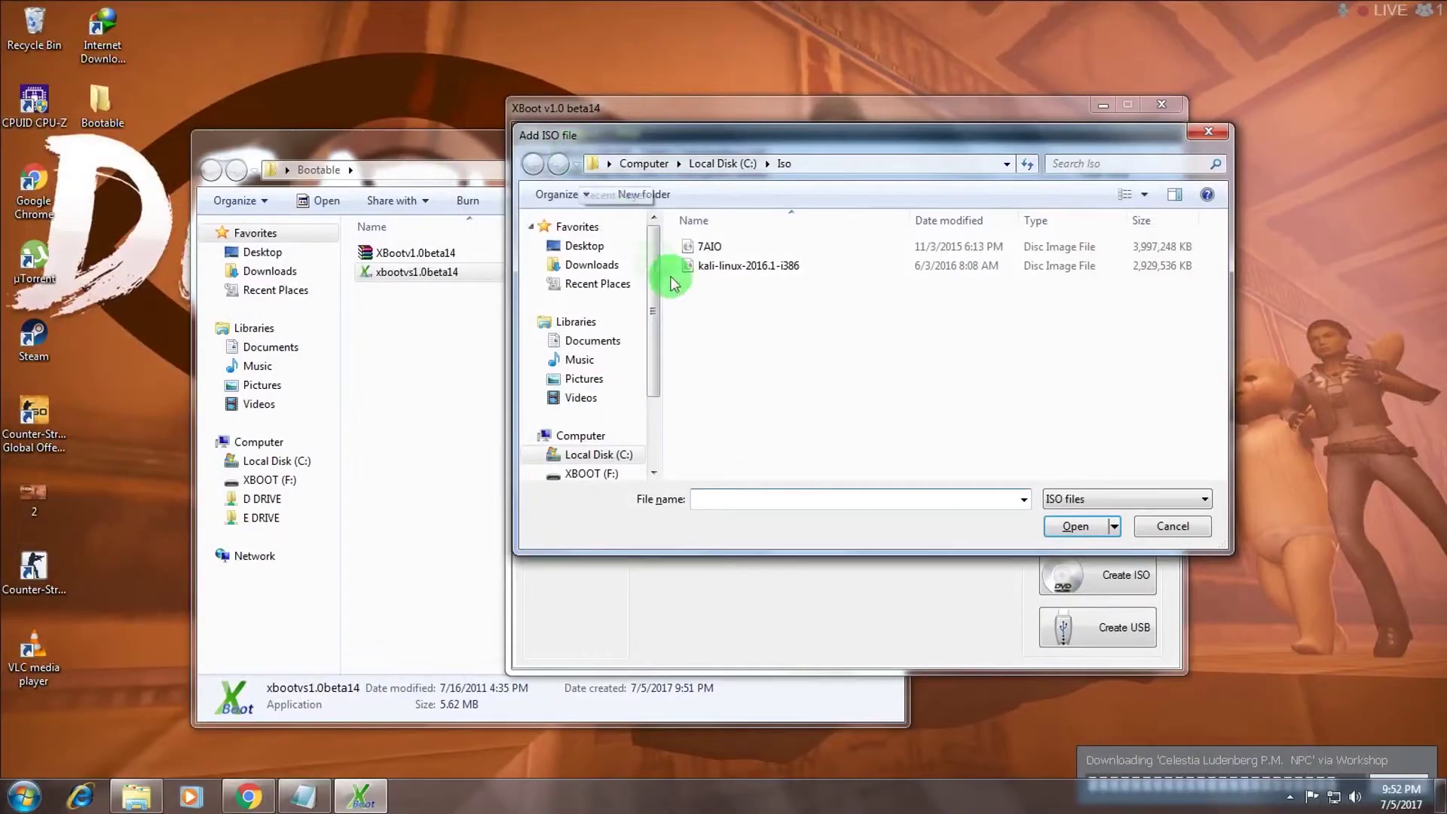
{"action": "left_click", "coordinate": [726, 249]}
{"action": "left_click", "coordinate": [728, 266]}
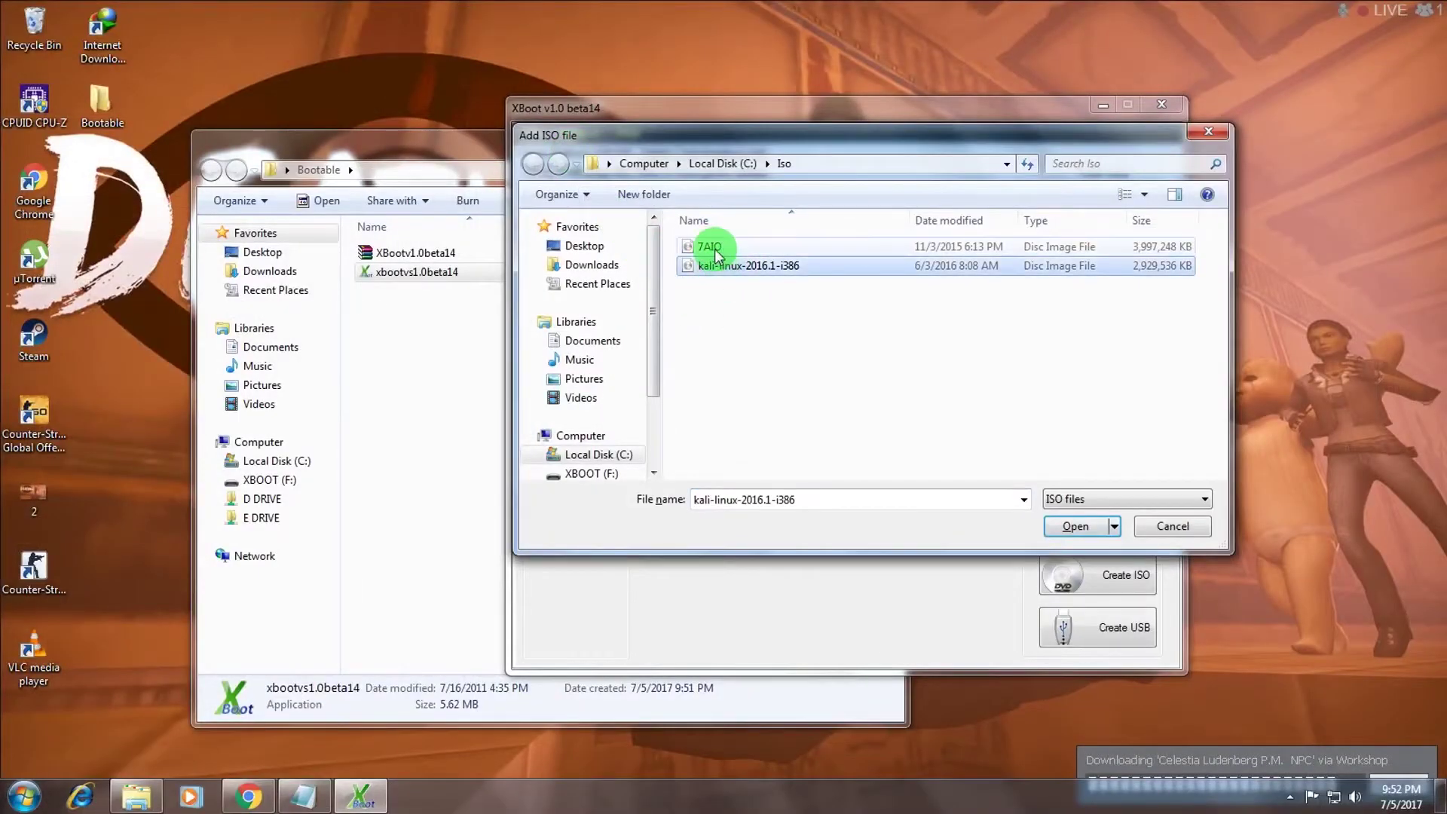
{"action": "left_click", "coordinate": [799, 247]}
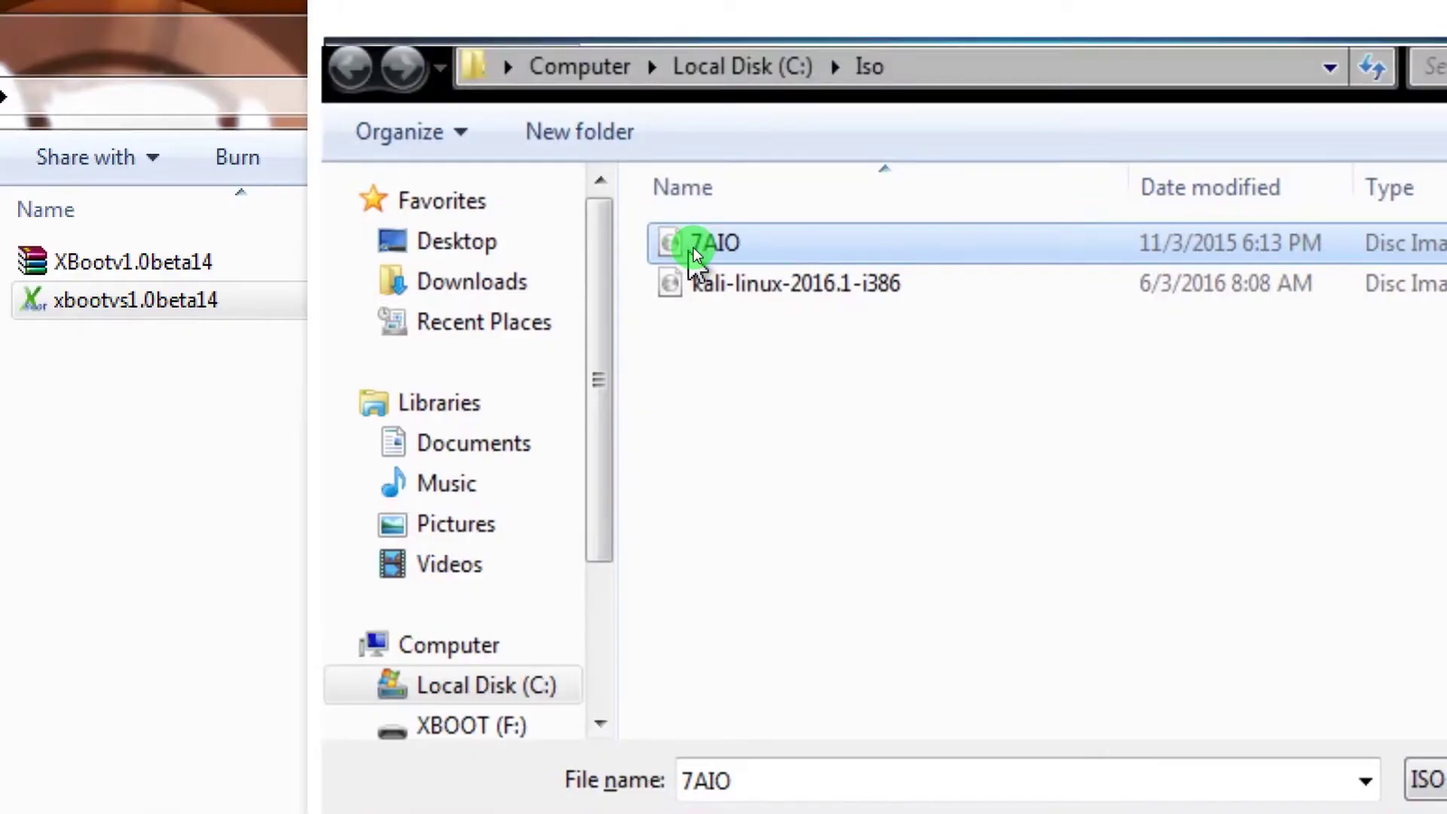
{"action": "double_click", "coordinate": [693, 247]}
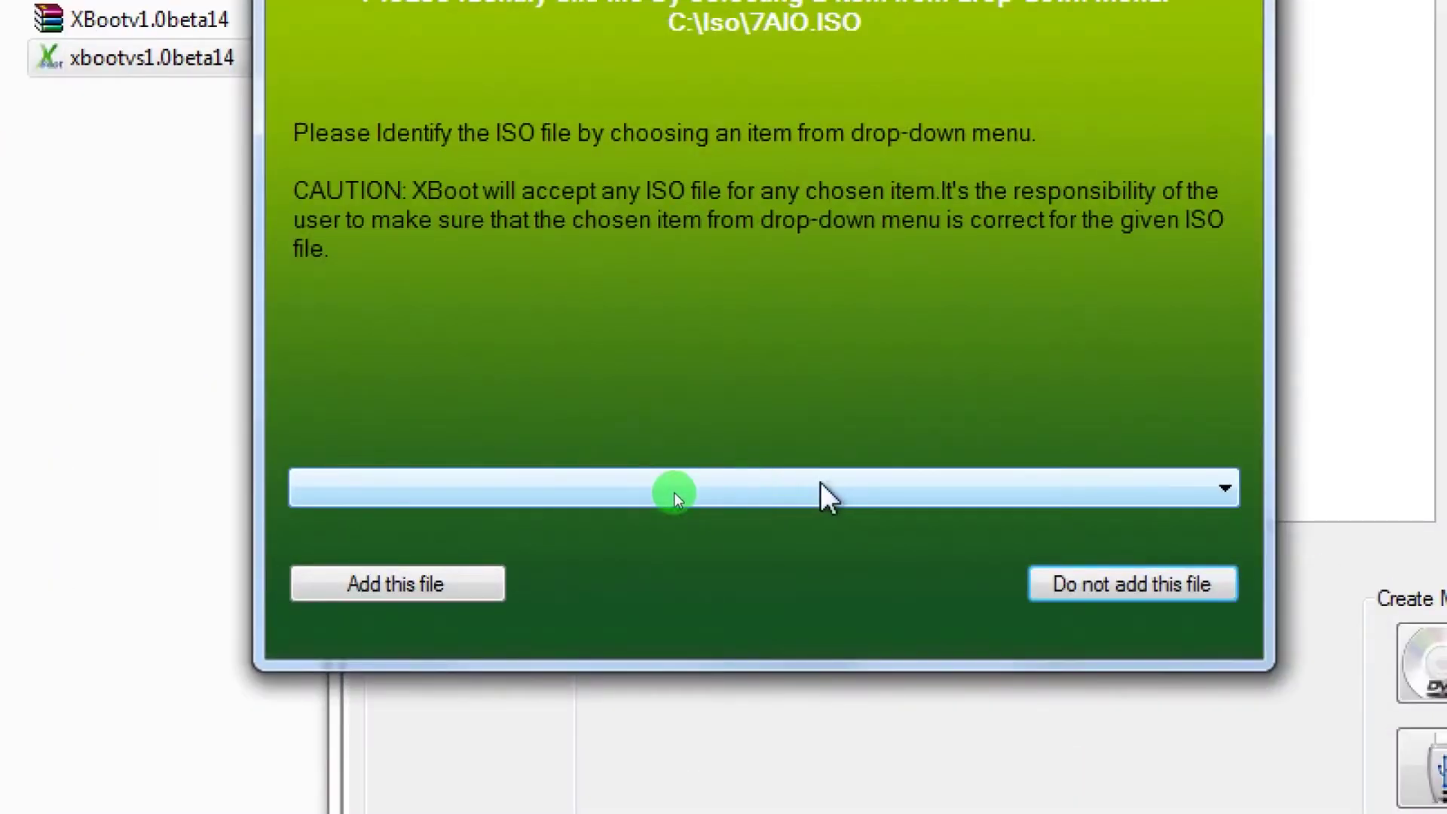
- Identify the 7AIO image as Utility ---- PE, MSDART, ERD (Windows Vista & 7 only.) and add it to the multiboot list
{"action": "left_click", "coordinate": [728, 498]}
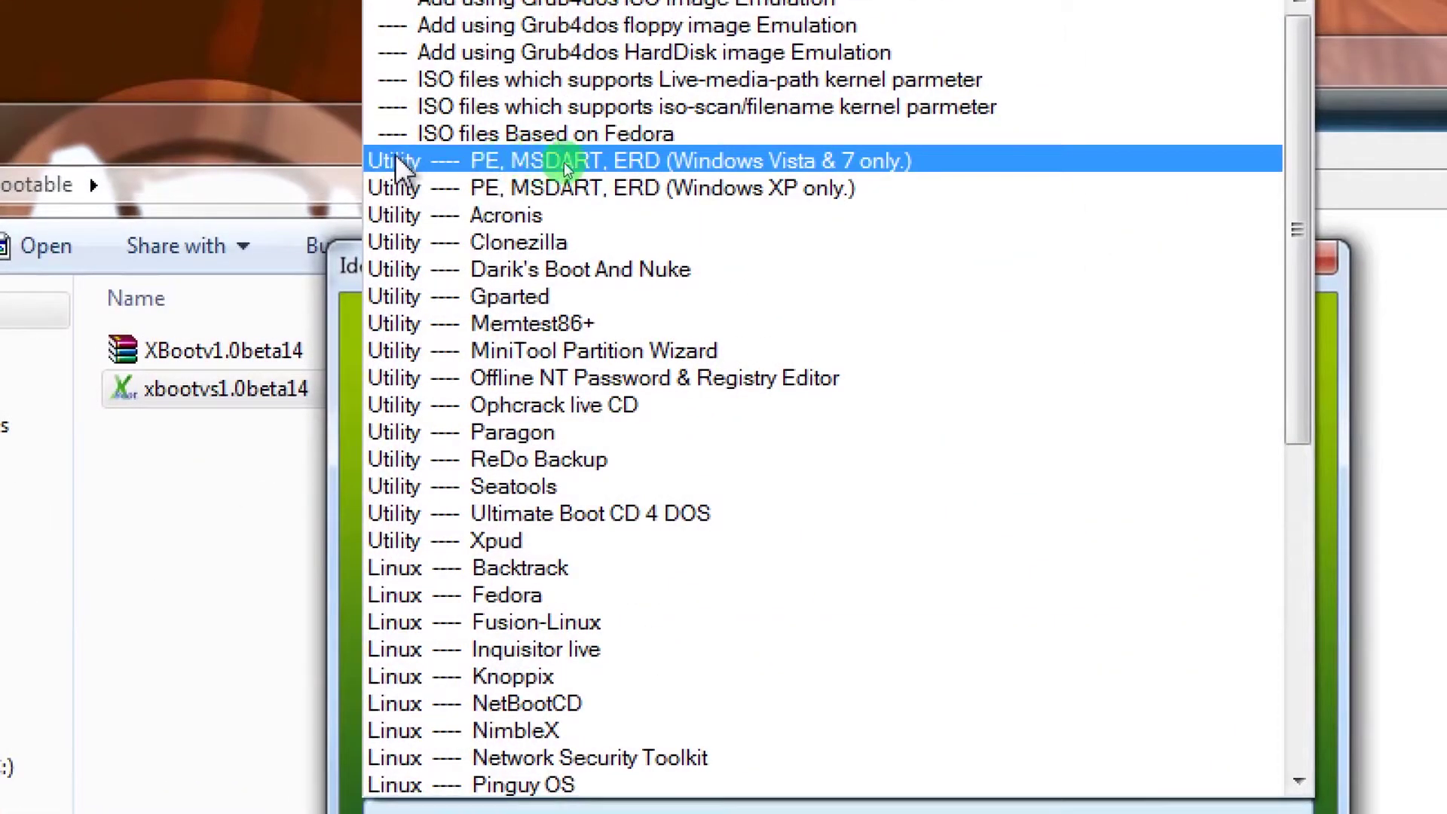
{"action": "left_click", "coordinate": [725, 160]}
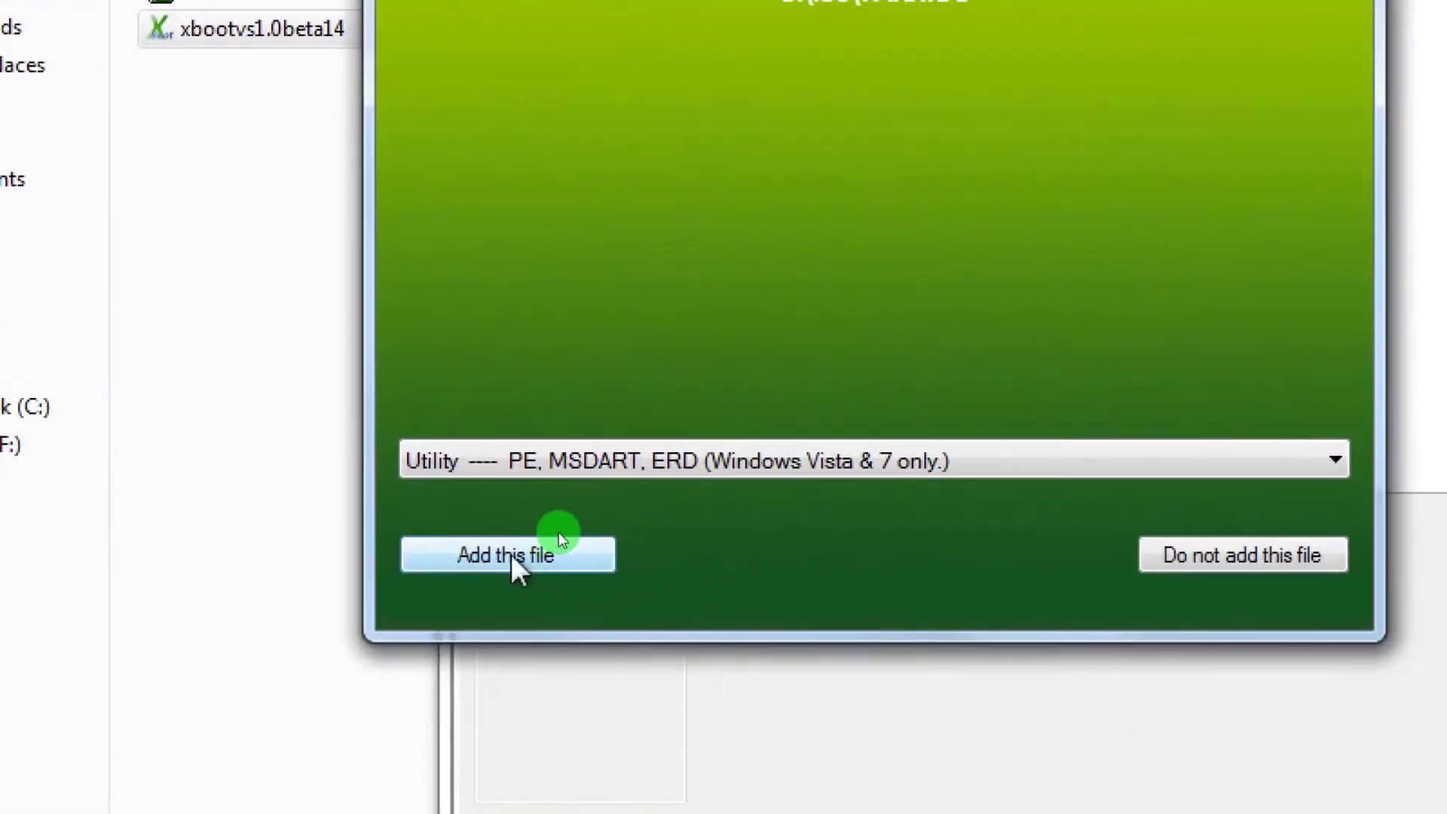
{"action": "left_click", "coordinate": [513, 556]}
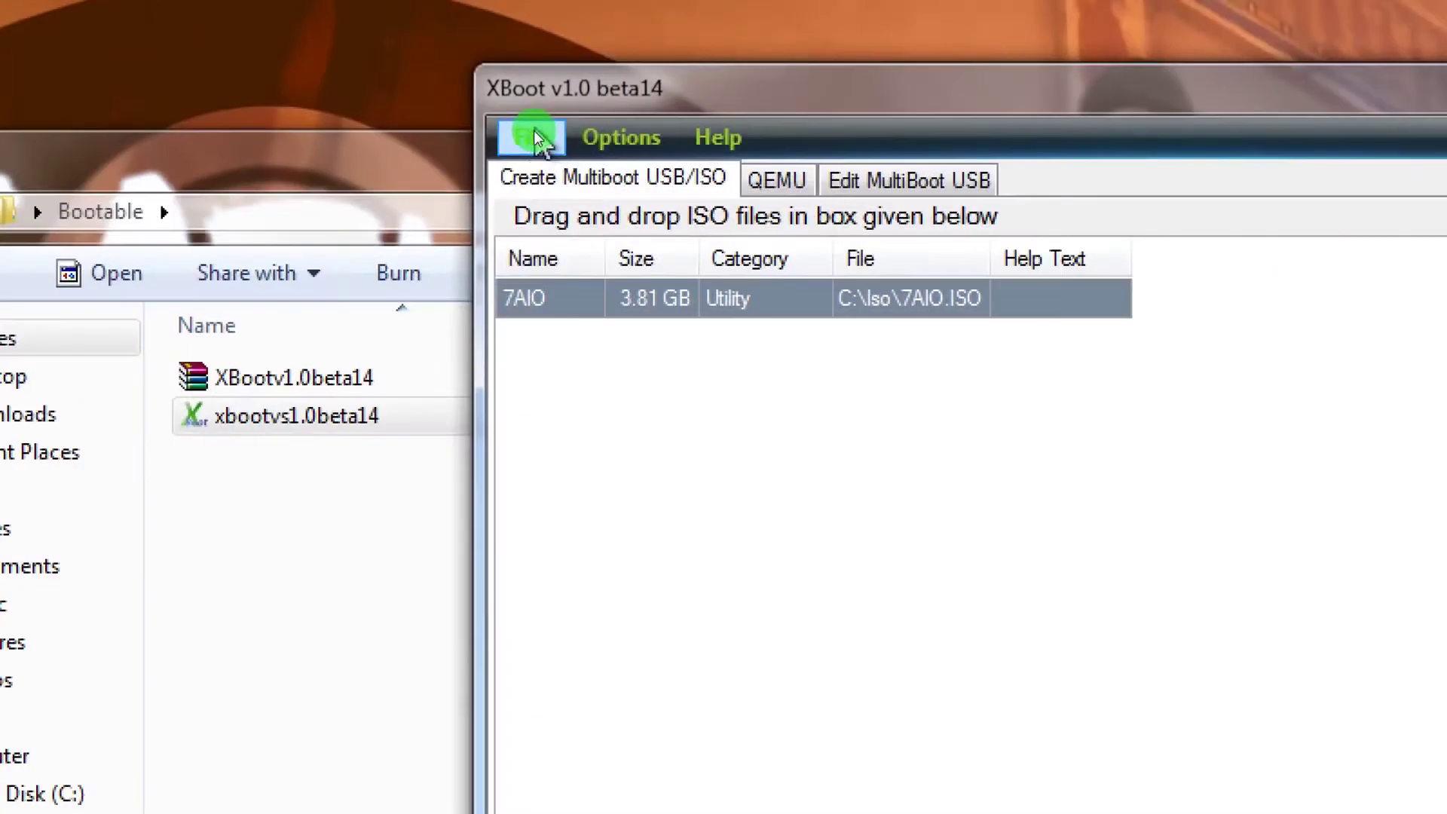
- Open the kali-linux-2016.1-i386 disc image from the Iso folder as the second ISO
{"action": "left_click", "coordinate": [536, 134]}
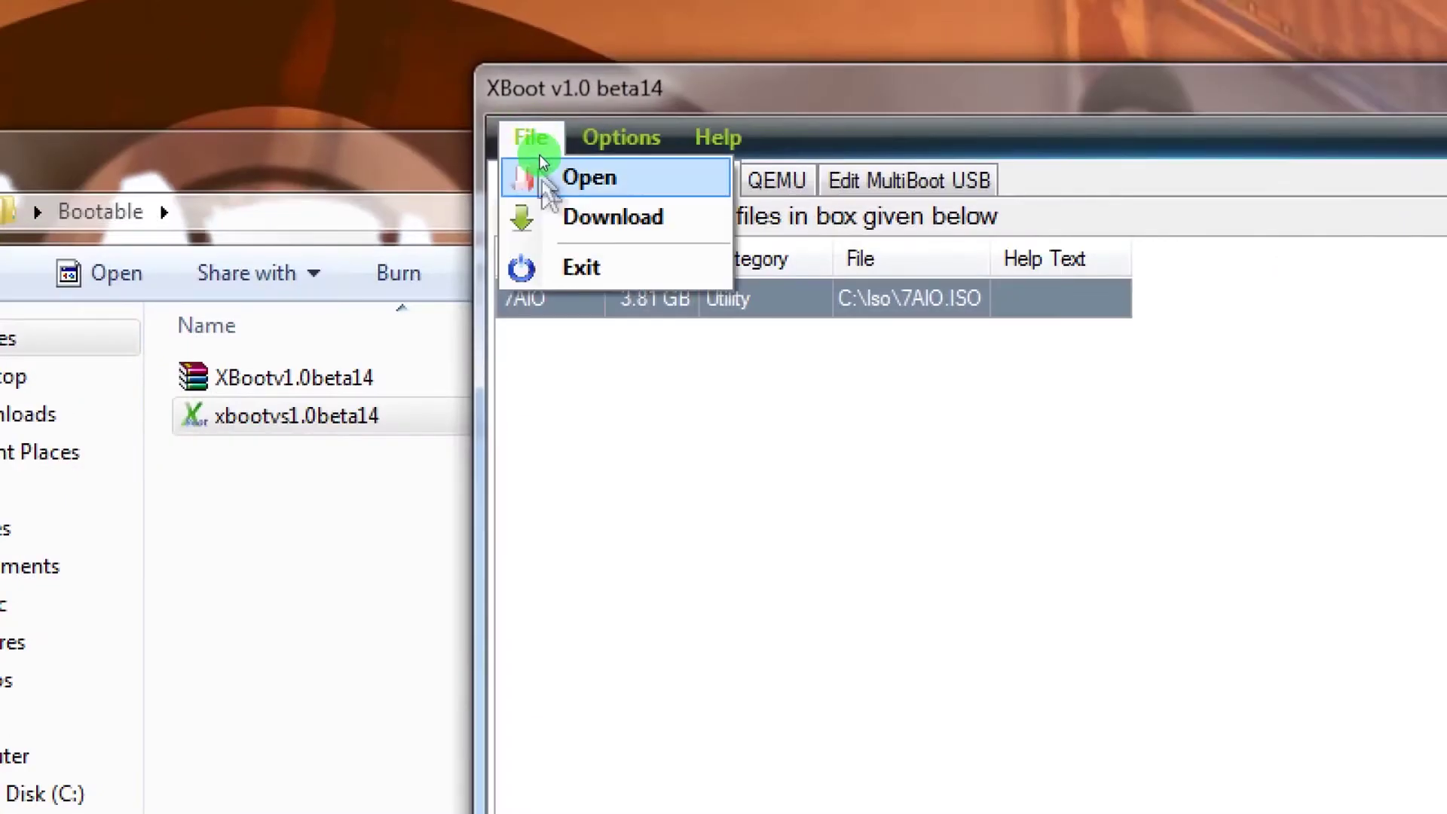
{"action": "left_click", "coordinate": [545, 181]}
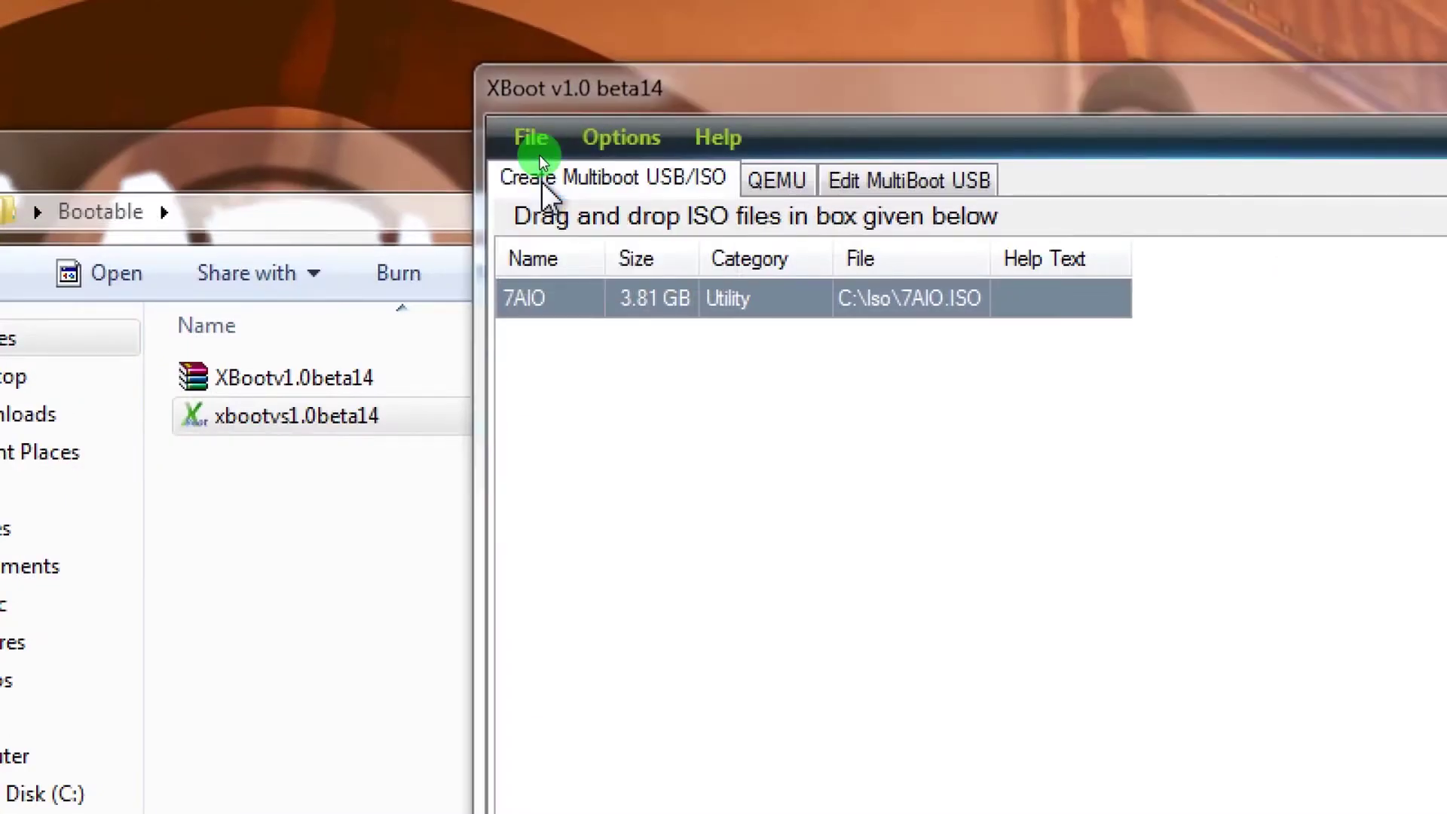
{"action": "left_click", "coordinate": [1063, 415]}
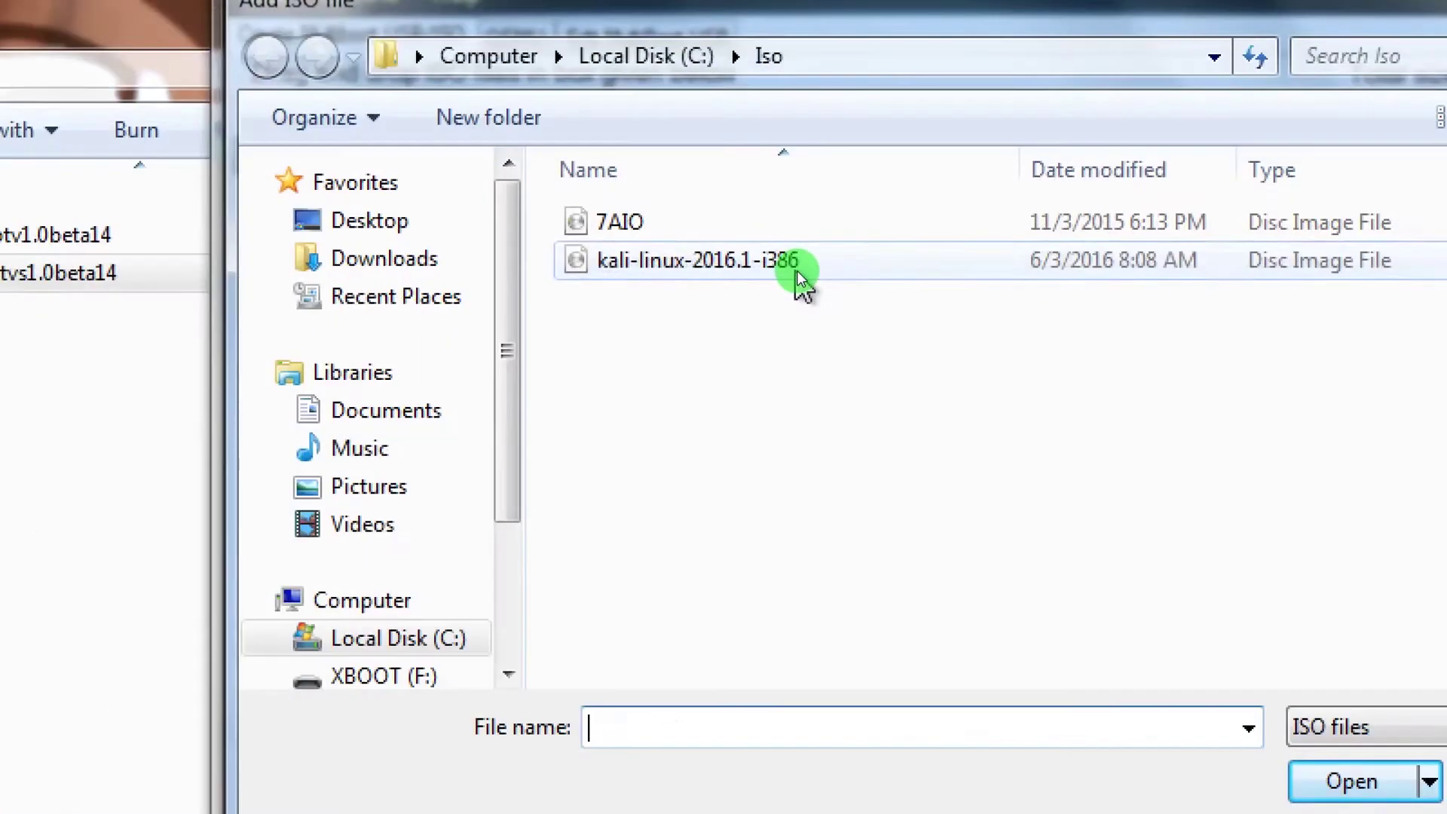
{"action": "left_click", "coordinate": [799, 271]}
{"action": "double_click", "coordinate": [796, 272]}
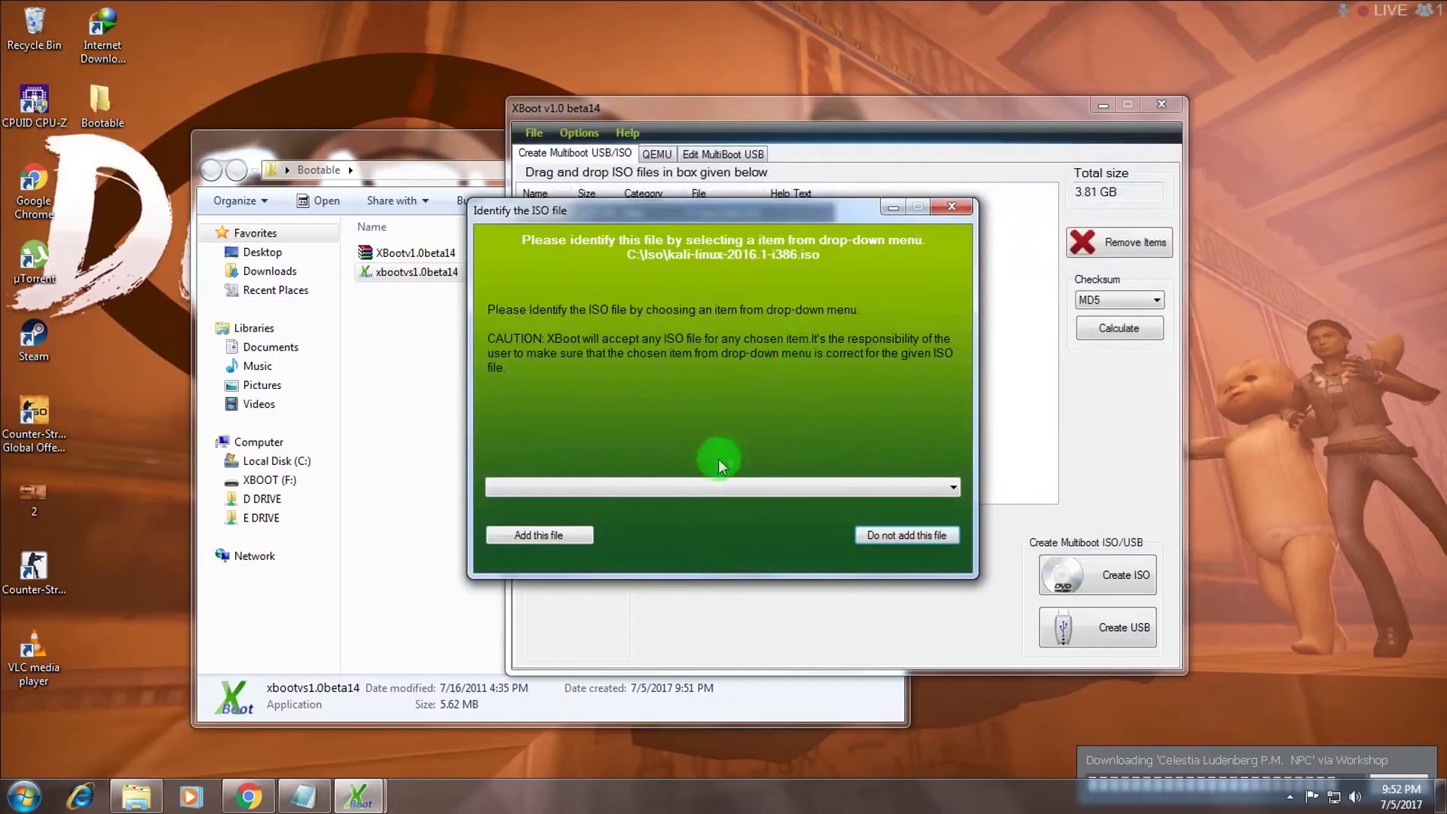
- Identify the Kali image as Linux ---- Backtrack and add it to the multiboot list
{"action": "left_click", "coordinate": [695, 486]}
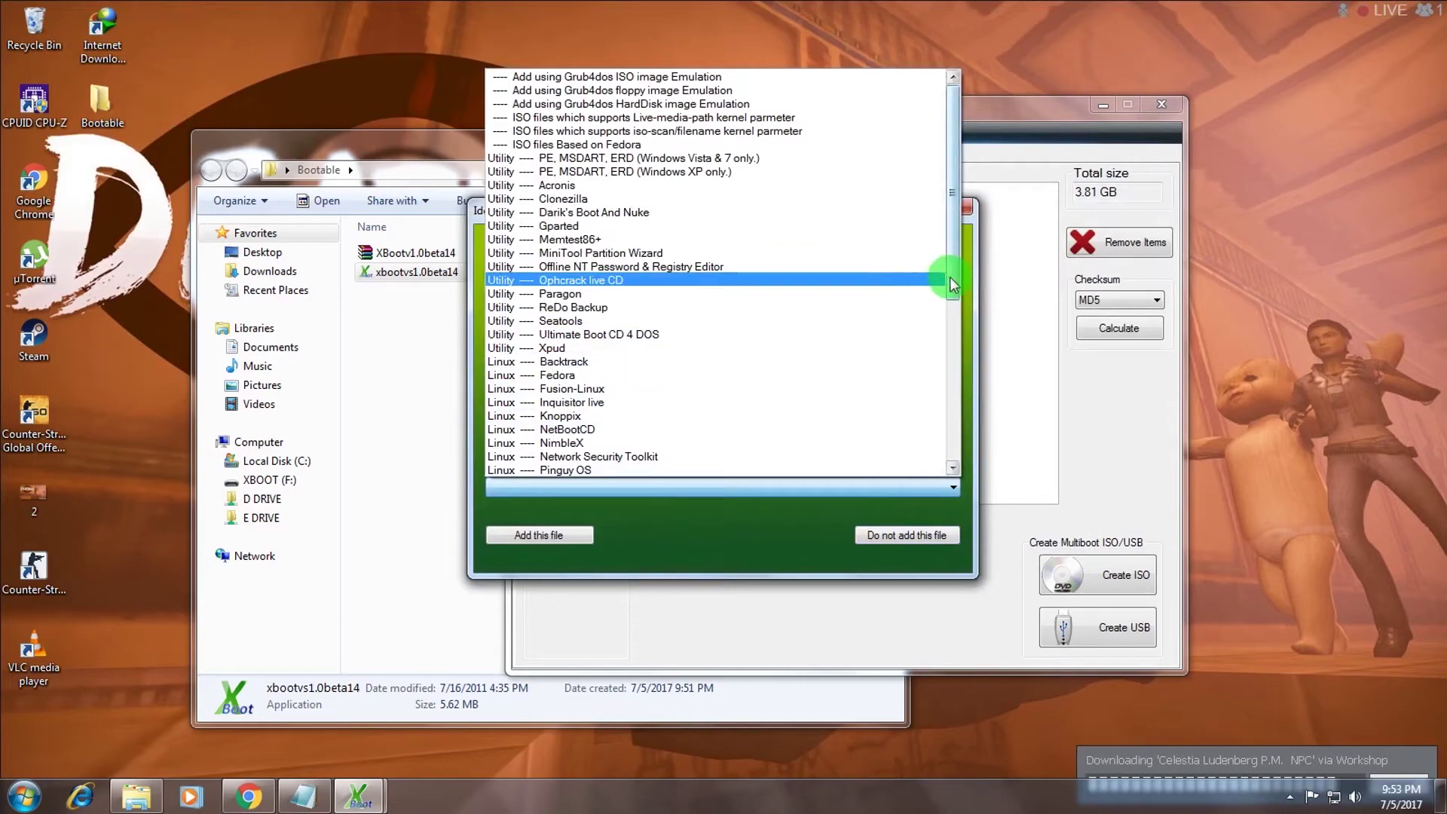
{"action": "scroll", "coordinate": [953, 291], "scroll_direction": "down", "scroll_amount": 1}
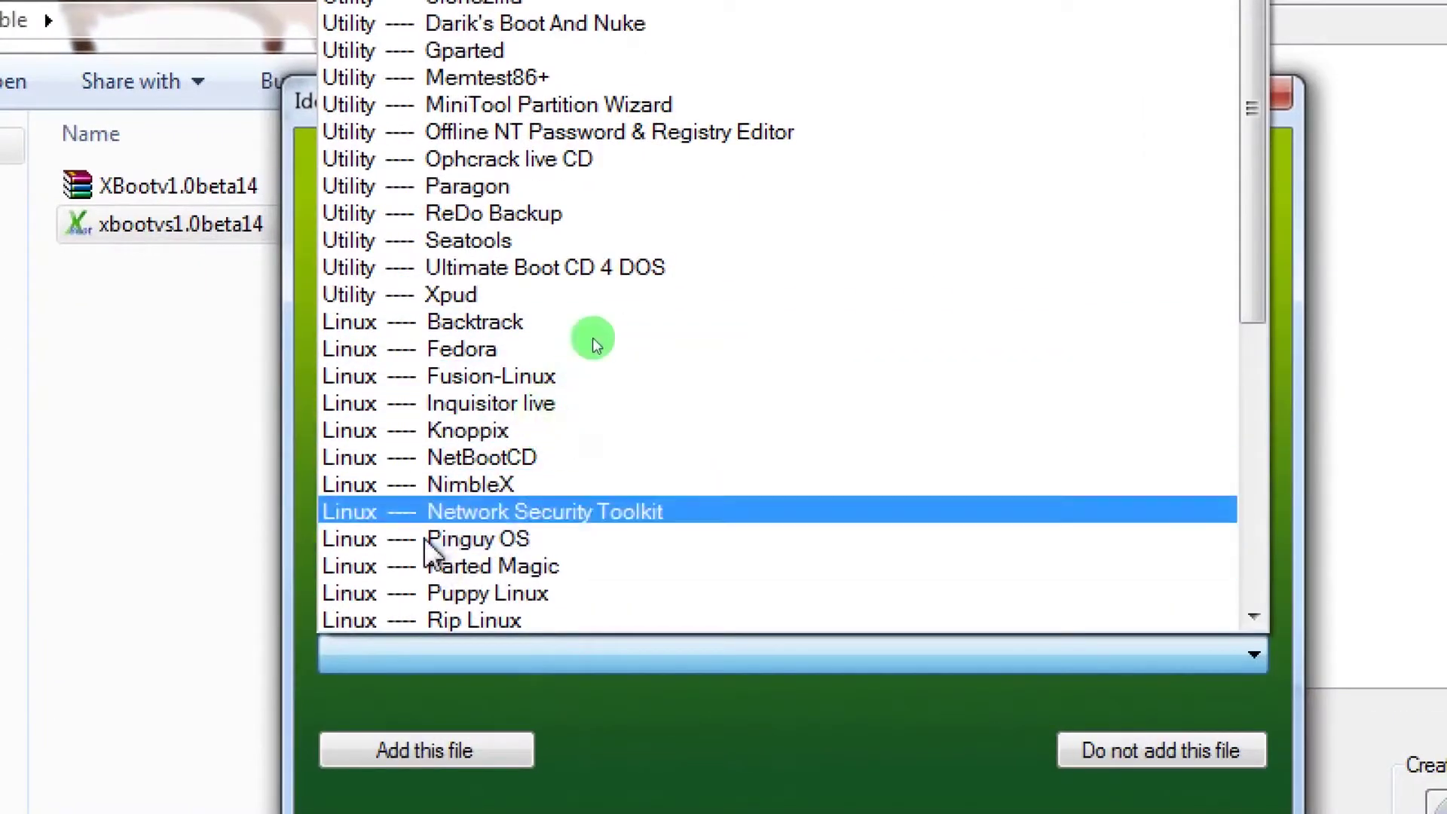
{"action": "scroll", "coordinate": [536, 478], "scroll_direction": "down", "scroll_amount": 2}
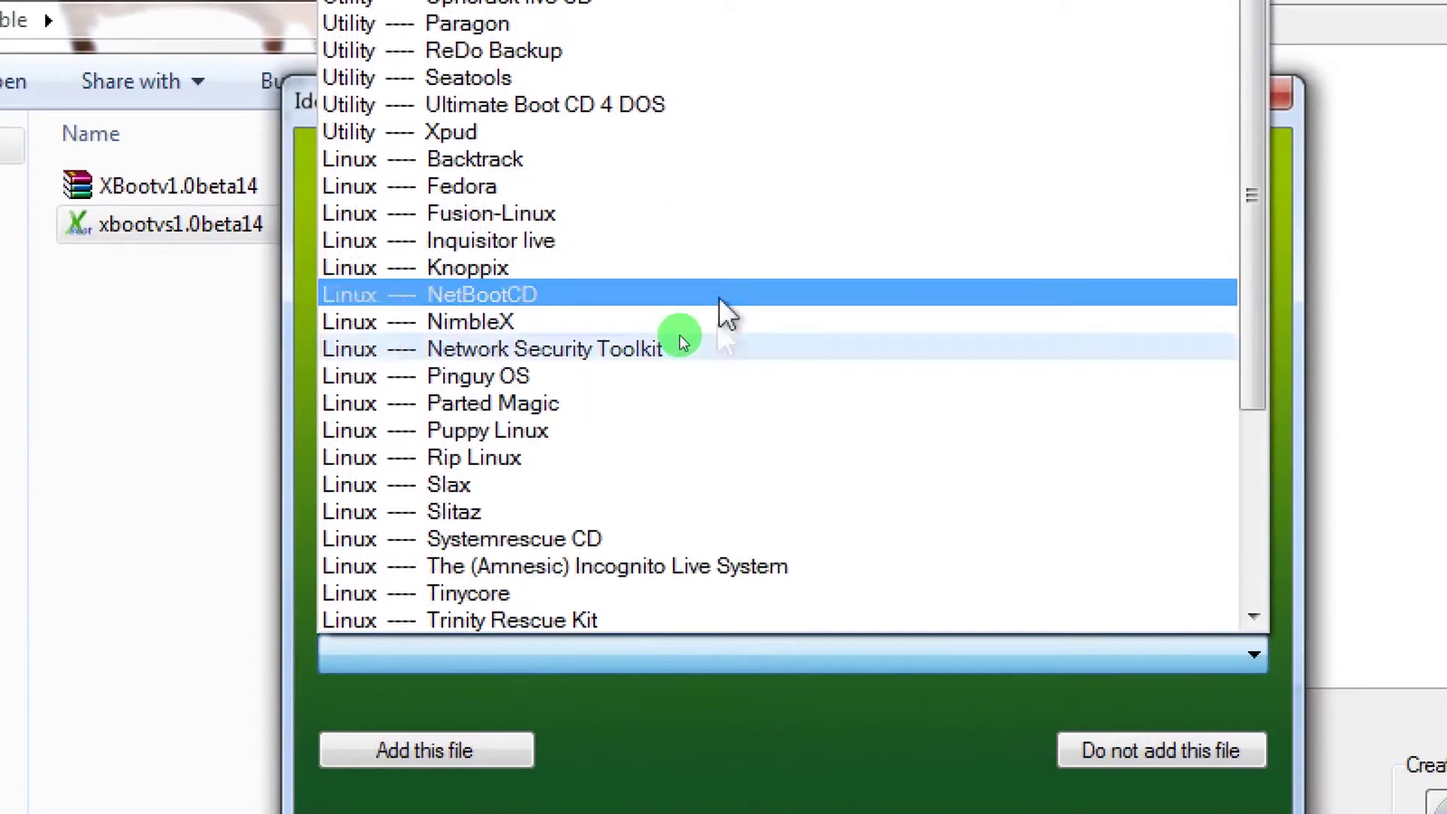
{"action": "scroll", "coordinate": [606, 517], "scroll_direction": "down", "scroll_amount": 1}
{"action": "scroll", "coordinate": [608, 512], "scroll_direction": "down", "scroll_amount": 2}
{"action": "scroll", "coordinate": [608, 511], "scroll_direction": "up", "scroll_amount": 1}
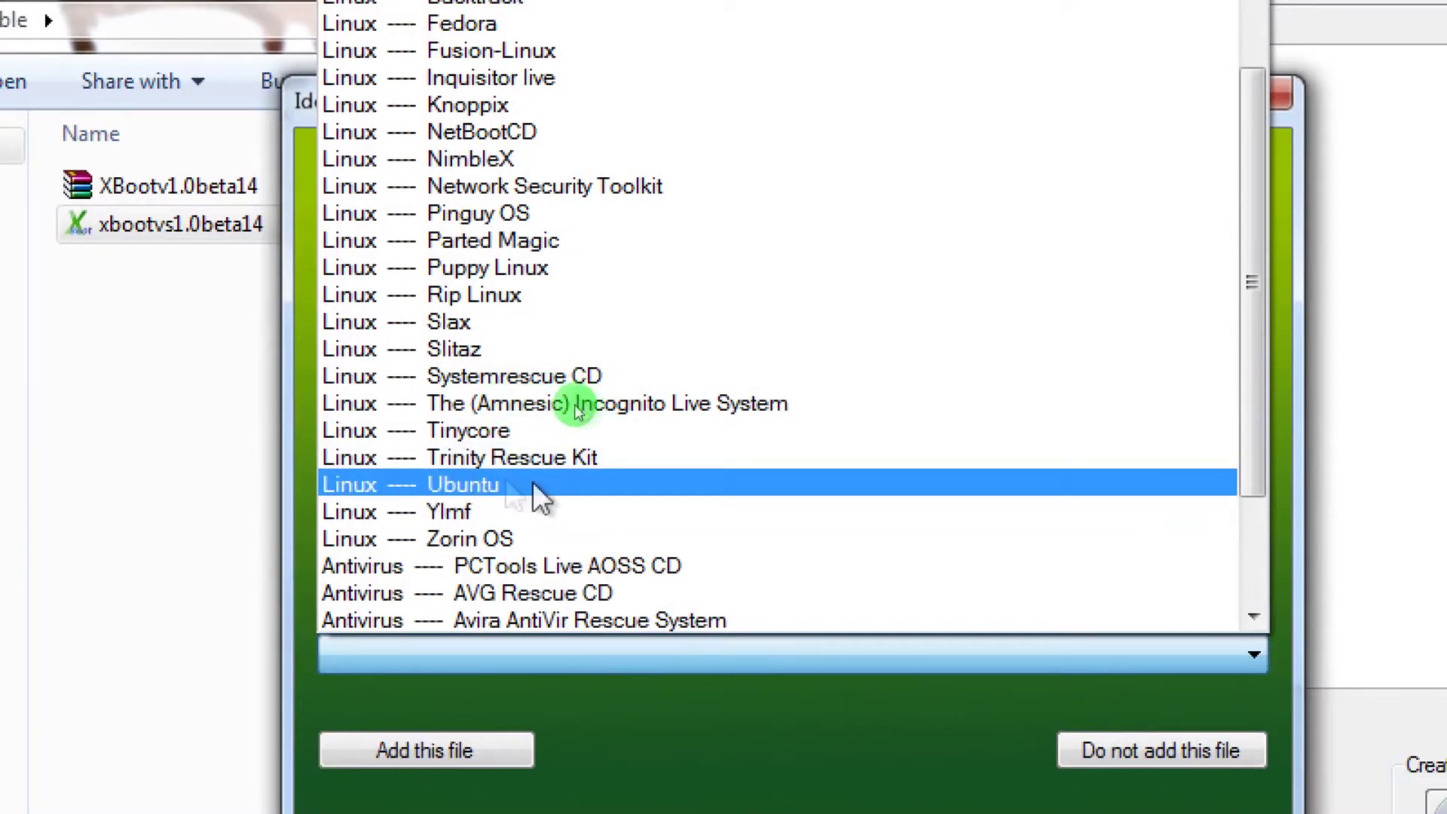
{"action": "scroll", "coordinate": [528, 467], "scroll_direction": "up", "scroll_amount": 1}
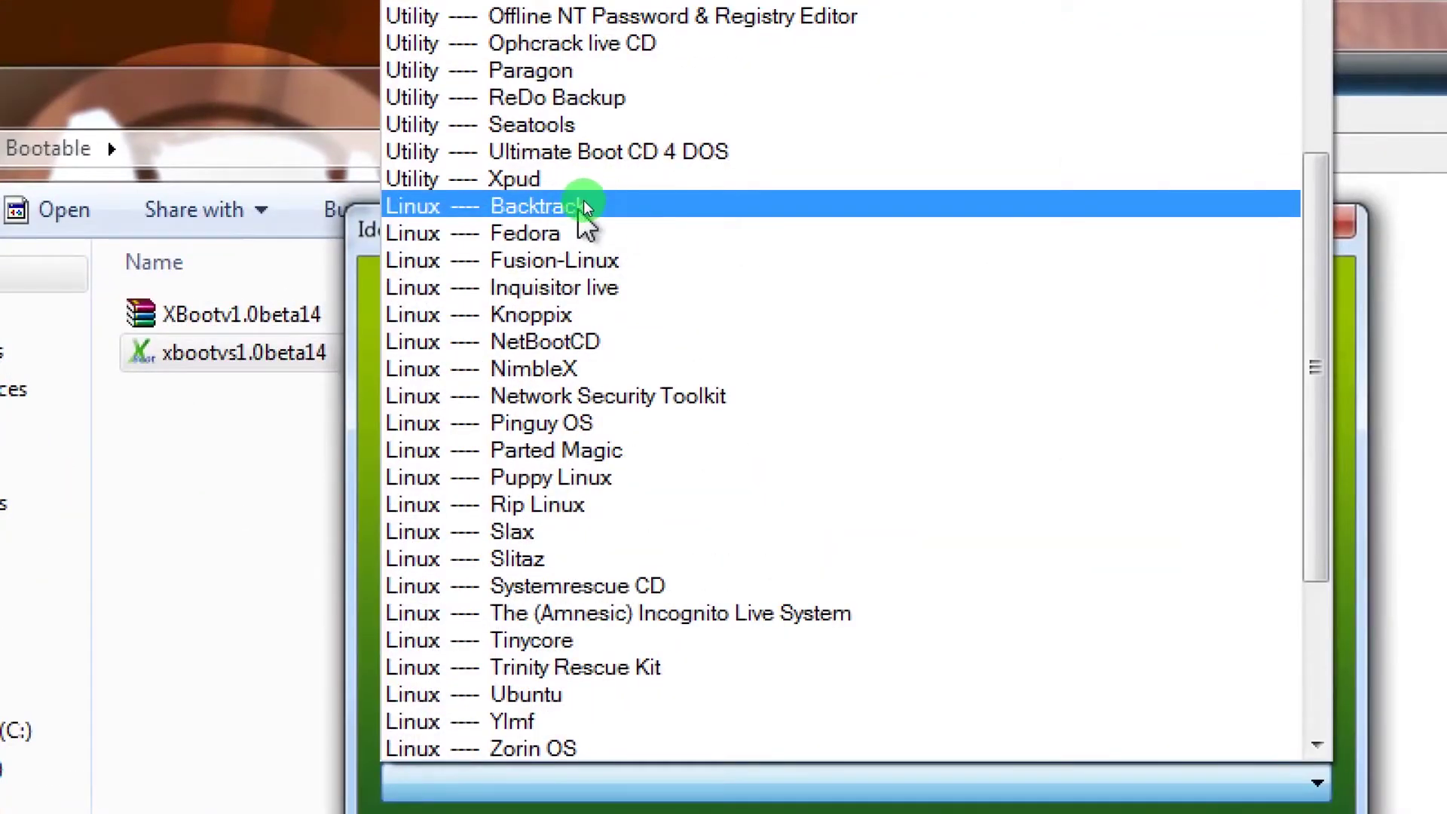
{"action": "left_click", "coordinate": [583, 205]}
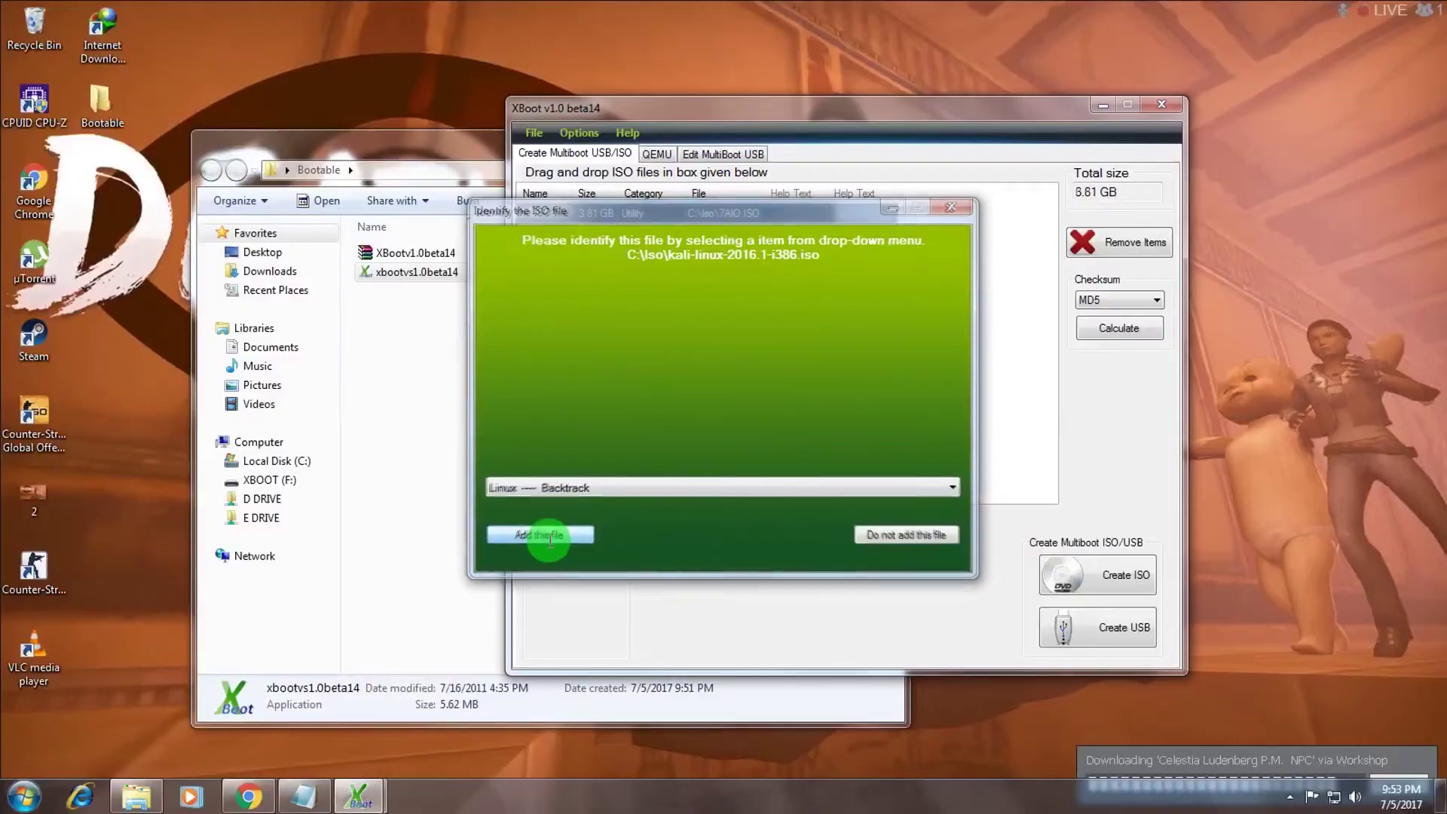
- Finish adding the Kali image to the multiboot list and check the XBOOT (F:) drive's available space in the Computer window
{"action": "left_click", "coordinate": [549, 541]}
{"action": "left_click", "coordinate": [305, 441]}
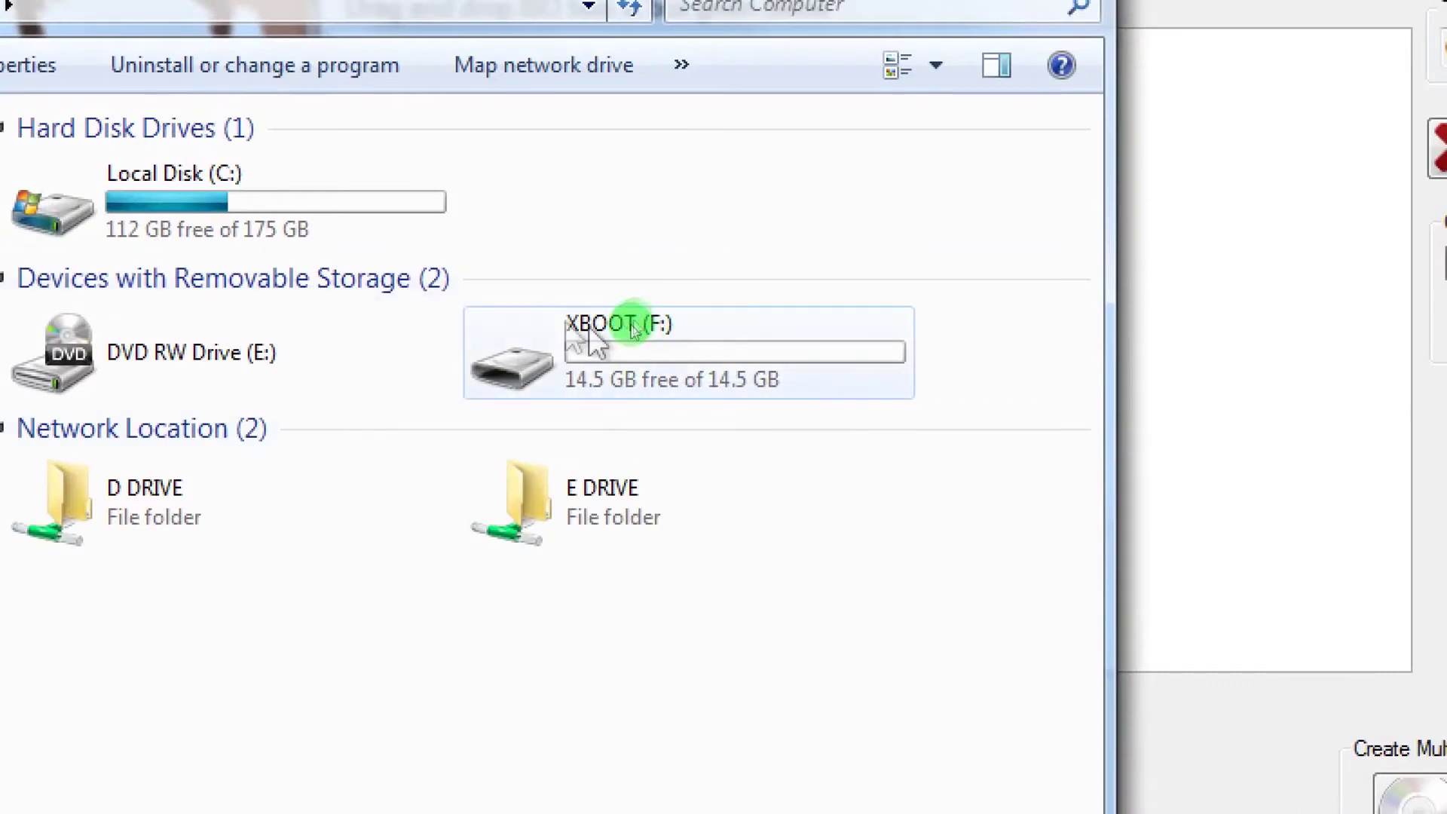
{"action": "left_click", "coordinate": [669, 349]}
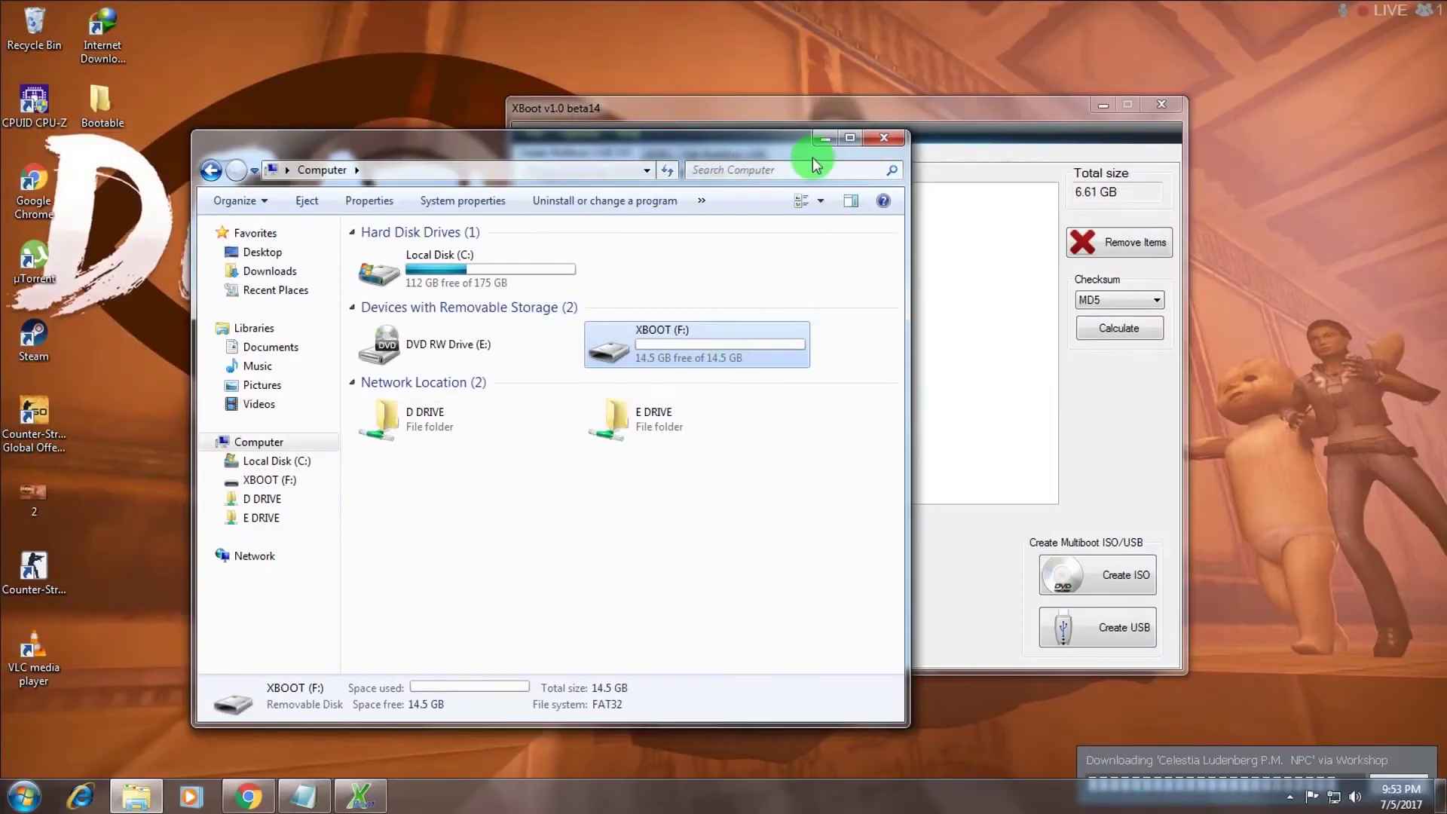
{"action": "left_click", "coordinate": [825, 141]}
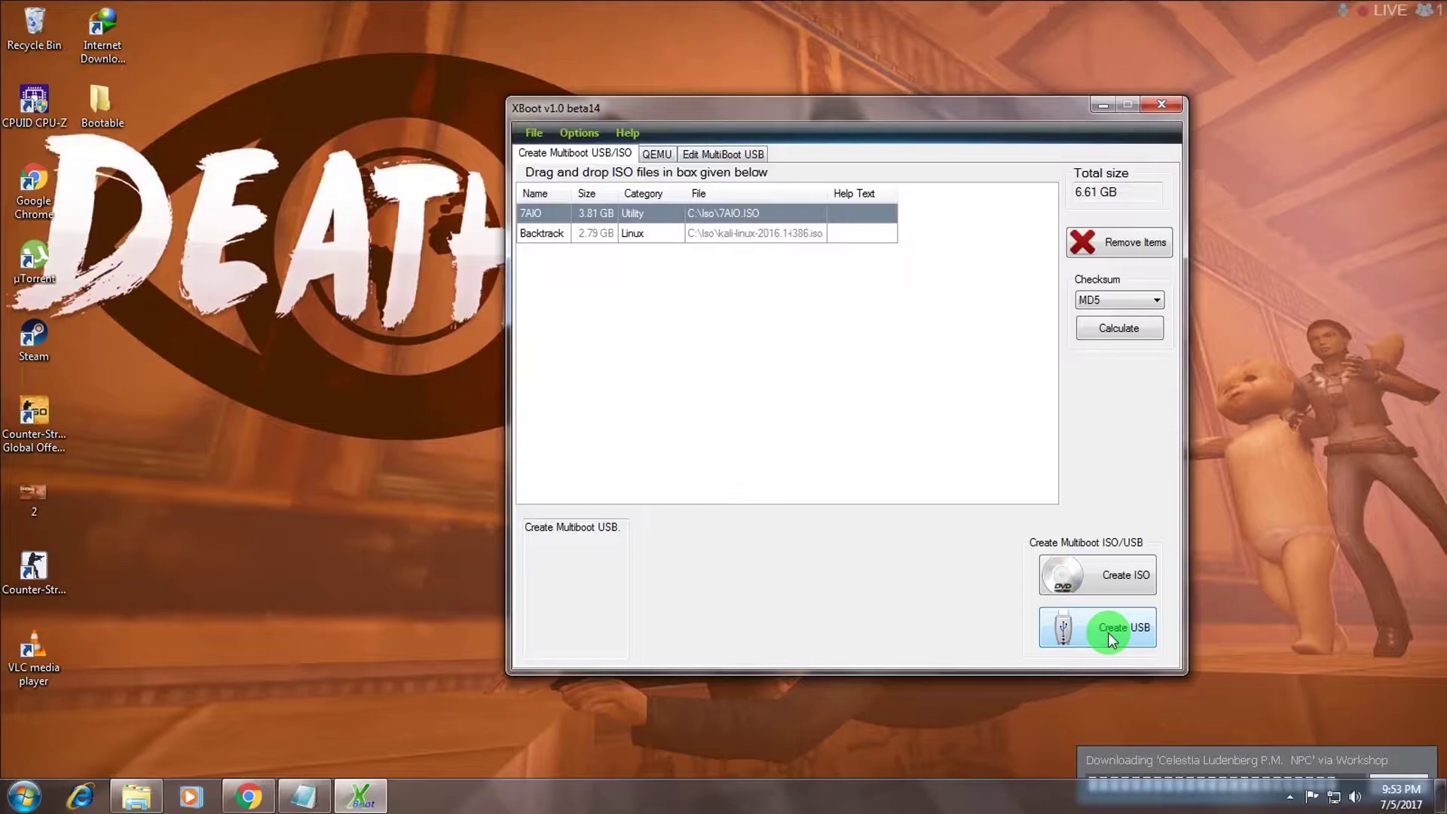
- Start creating the multiboot USB on the F: XBOOT SanDisk Cruzer Blade drive with the Syslinux bootloader
{"action": "left_click", "coordinate": [1110, 633]}
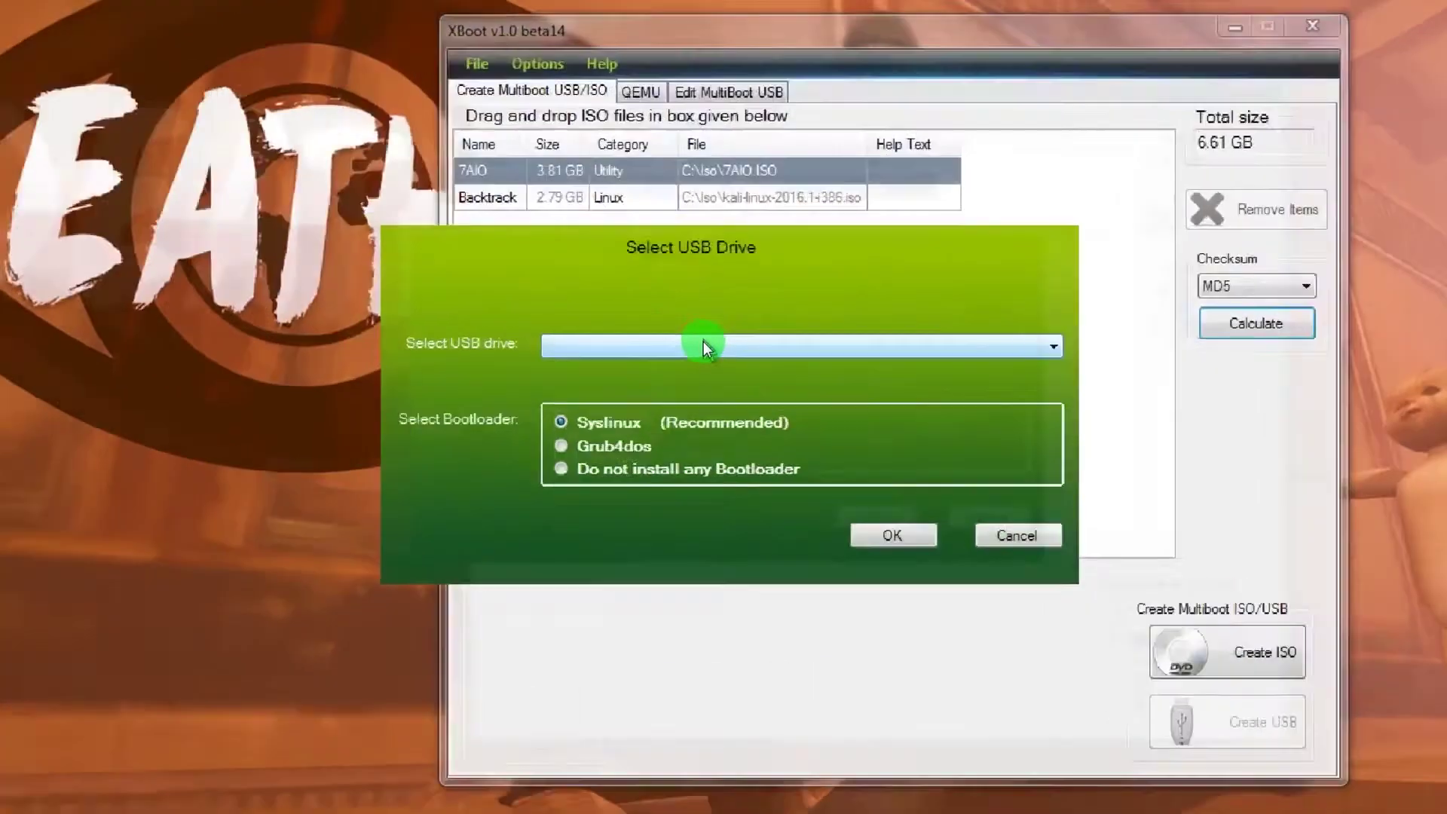
{"action": "left_click", "coordinate": [705, 343]}
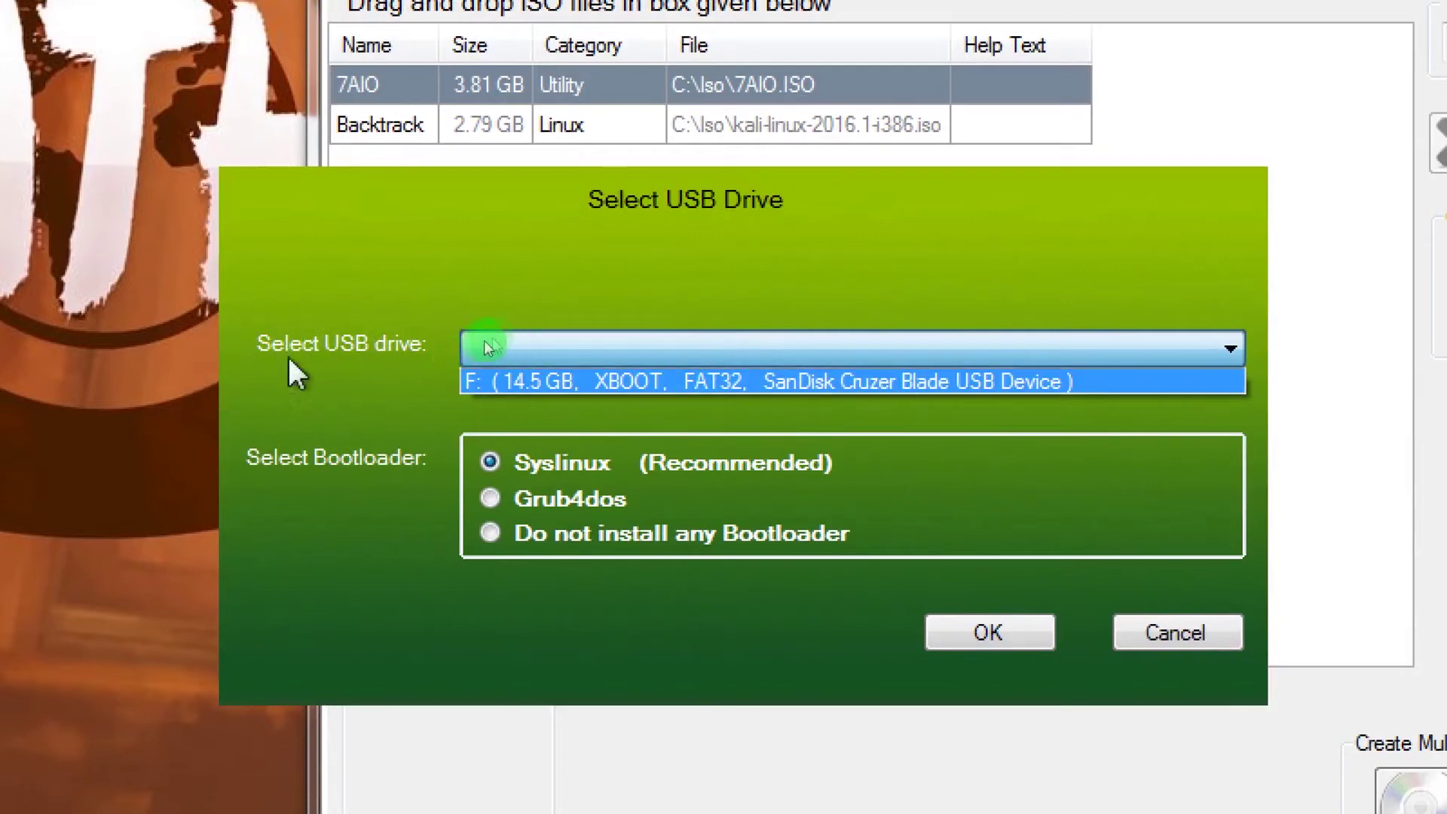
{"action": "left_click", "coordinate": [684, 382]}
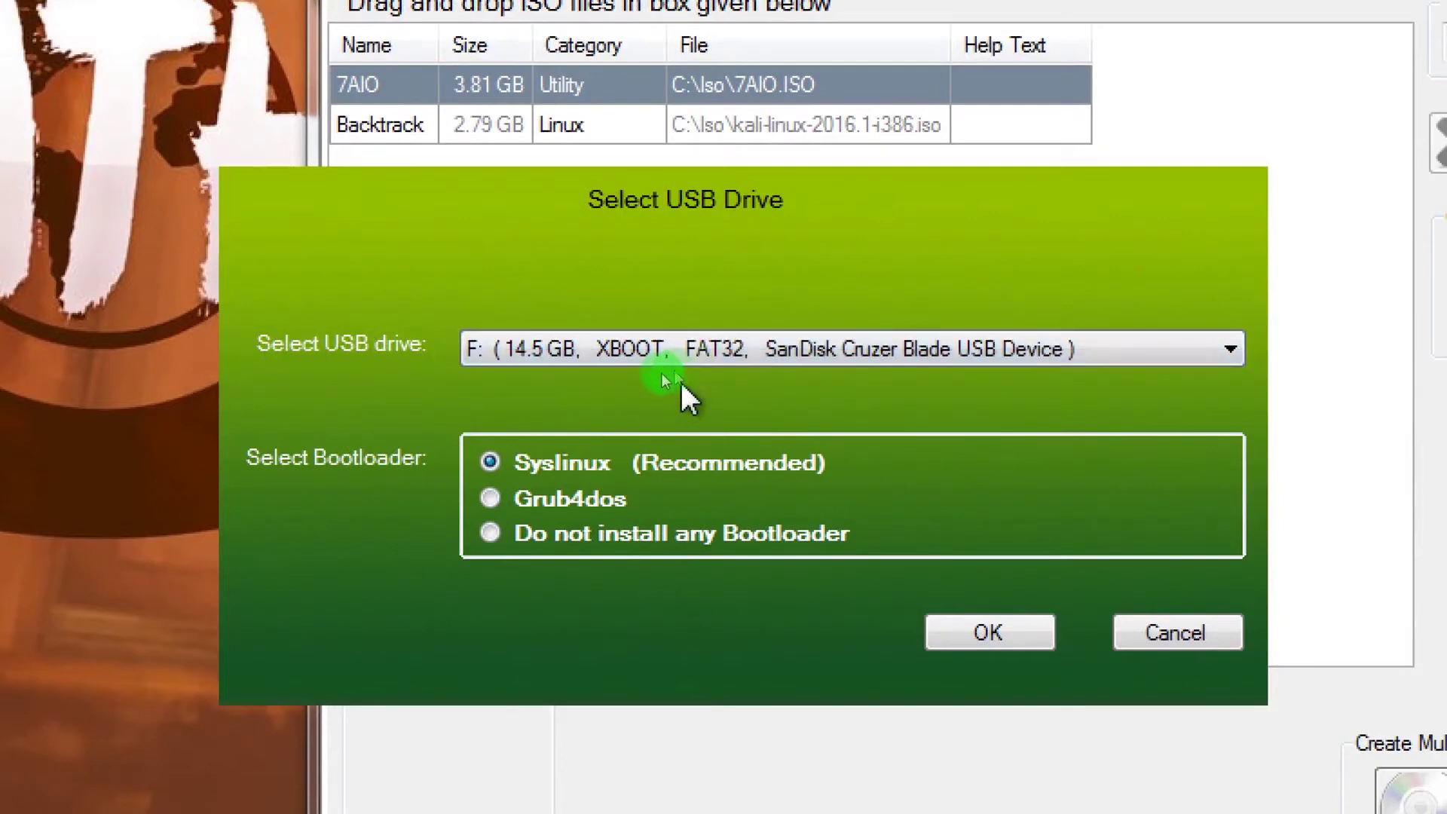
{"action": "left_click", "coordinate": [490, 498]}
{"action": "left_click", "coordinate": [490, 462]}
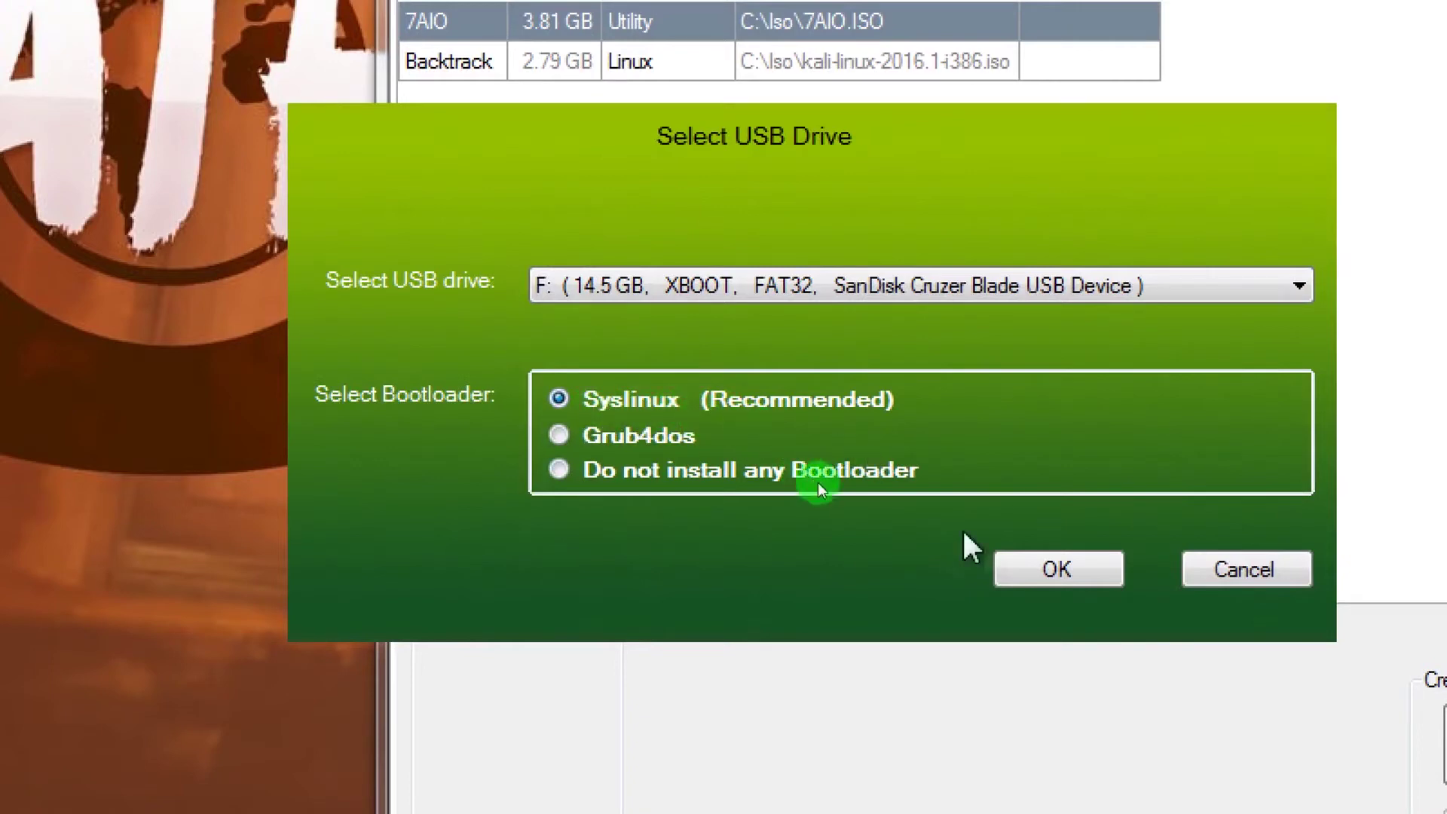
{"action": "left_click", "coordinate": [1055, 570]}
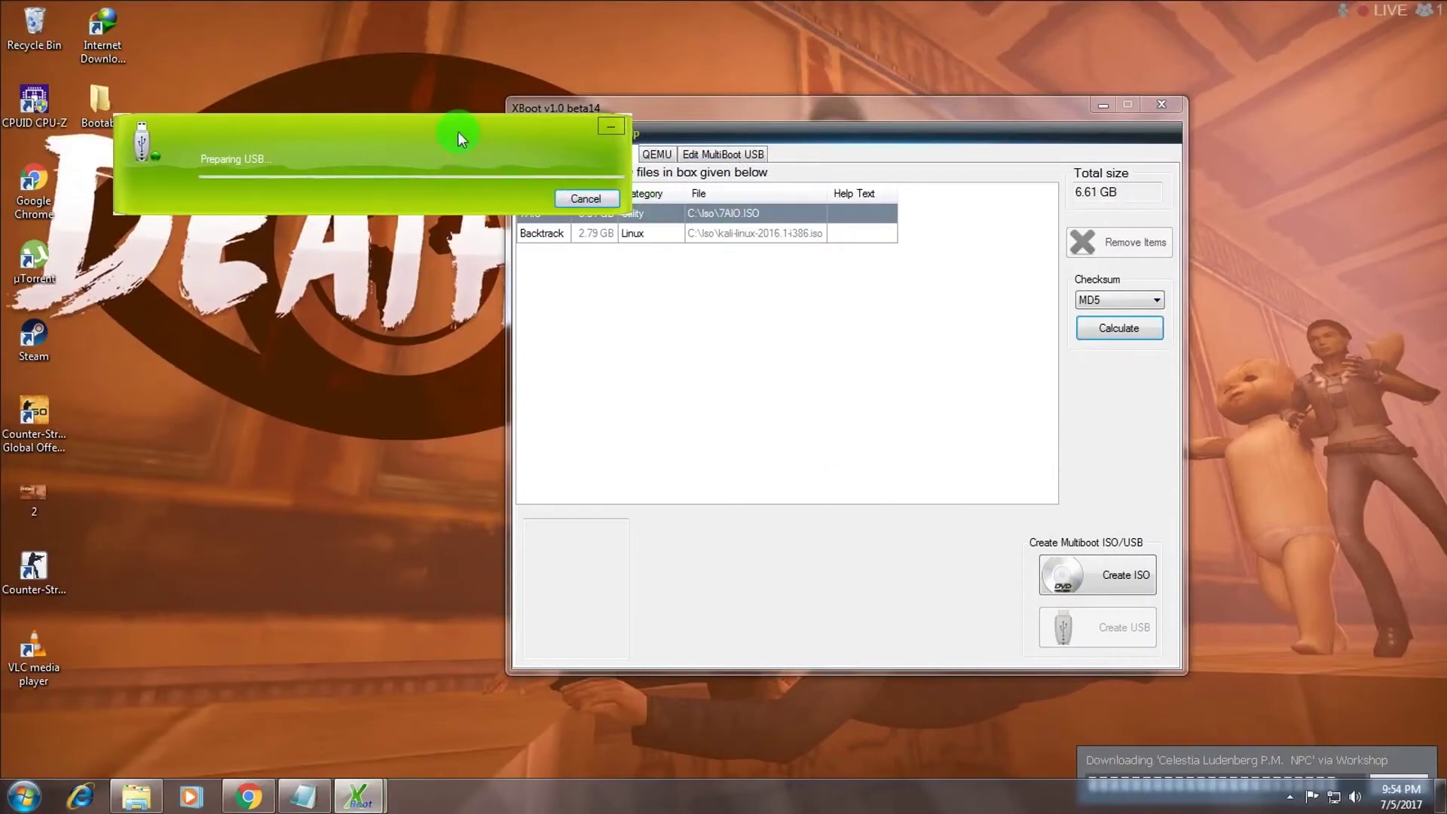
{"action": "left_click_drag", "start_coordinate": [458, 136], "coordinate": [810, 328]}
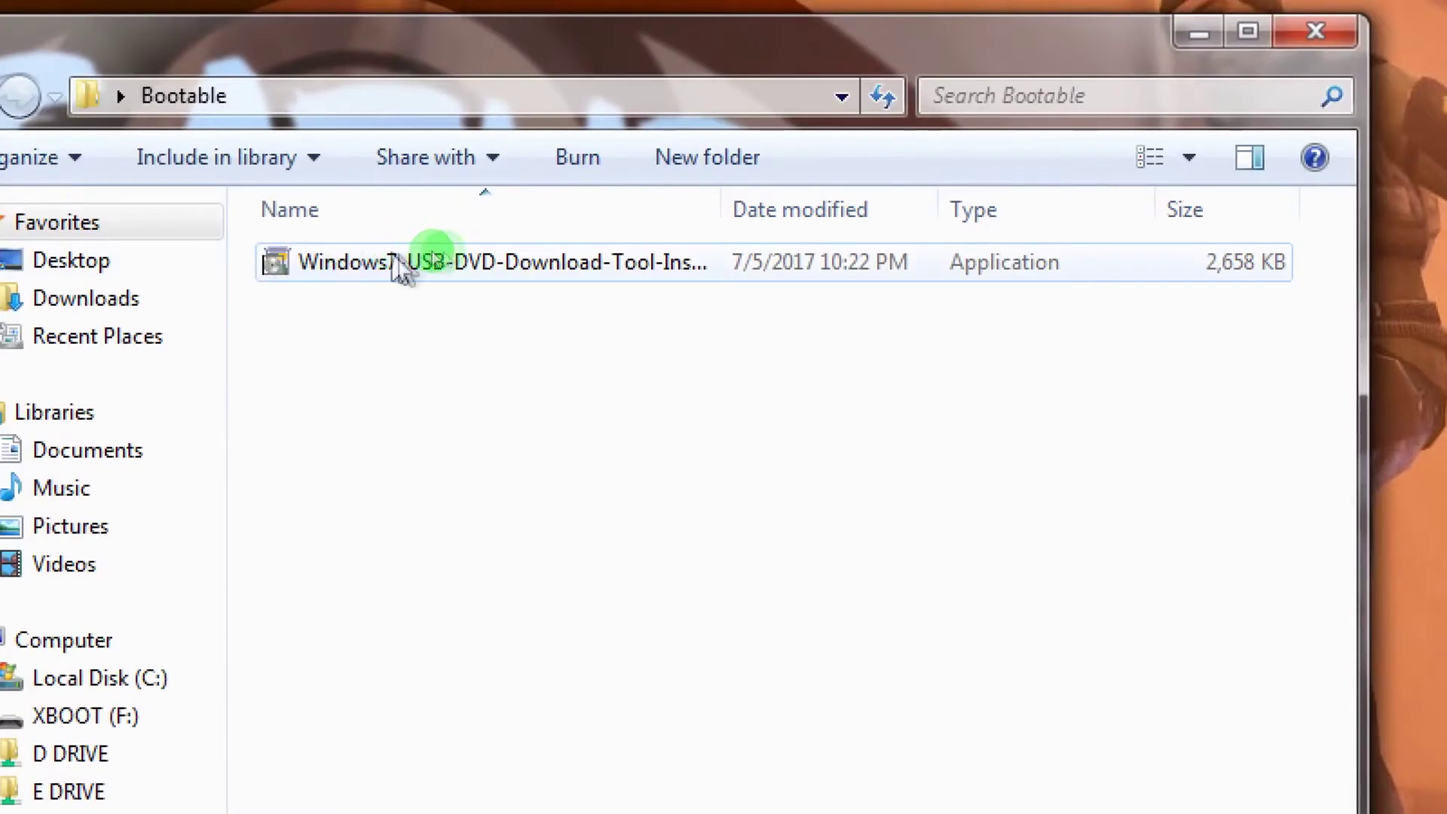
- Launch the Windows7-USB-DVD-Download-Tool installer from the Bootable folder and show its download page at wudt.codeplex.com
{"action": "left_click", "coordinate": [620, 267]}
{"action": "double_click", "coordinate": [618, 260]}
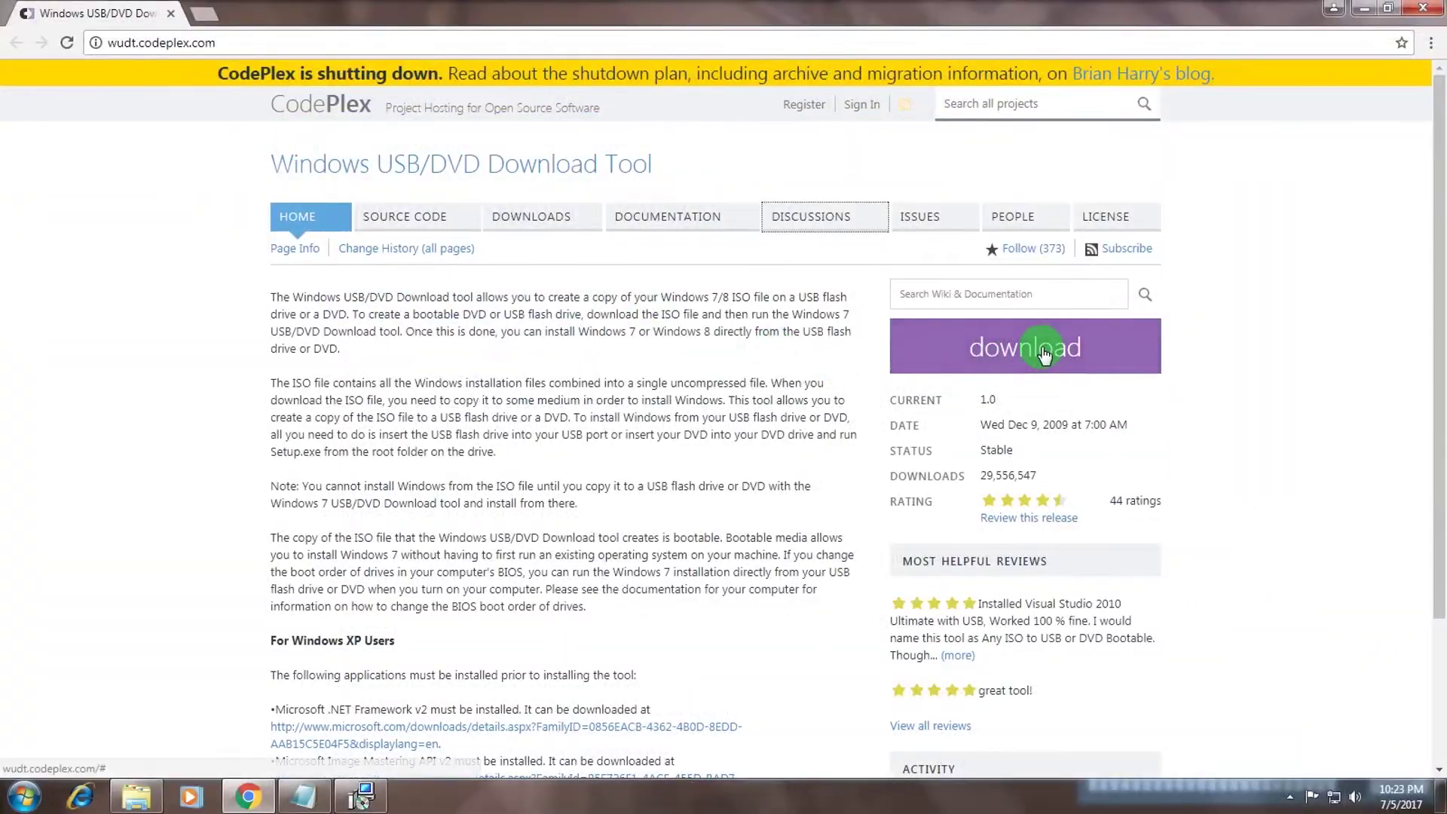
{"action": "left_click", "coordinate": [1038, 356]}
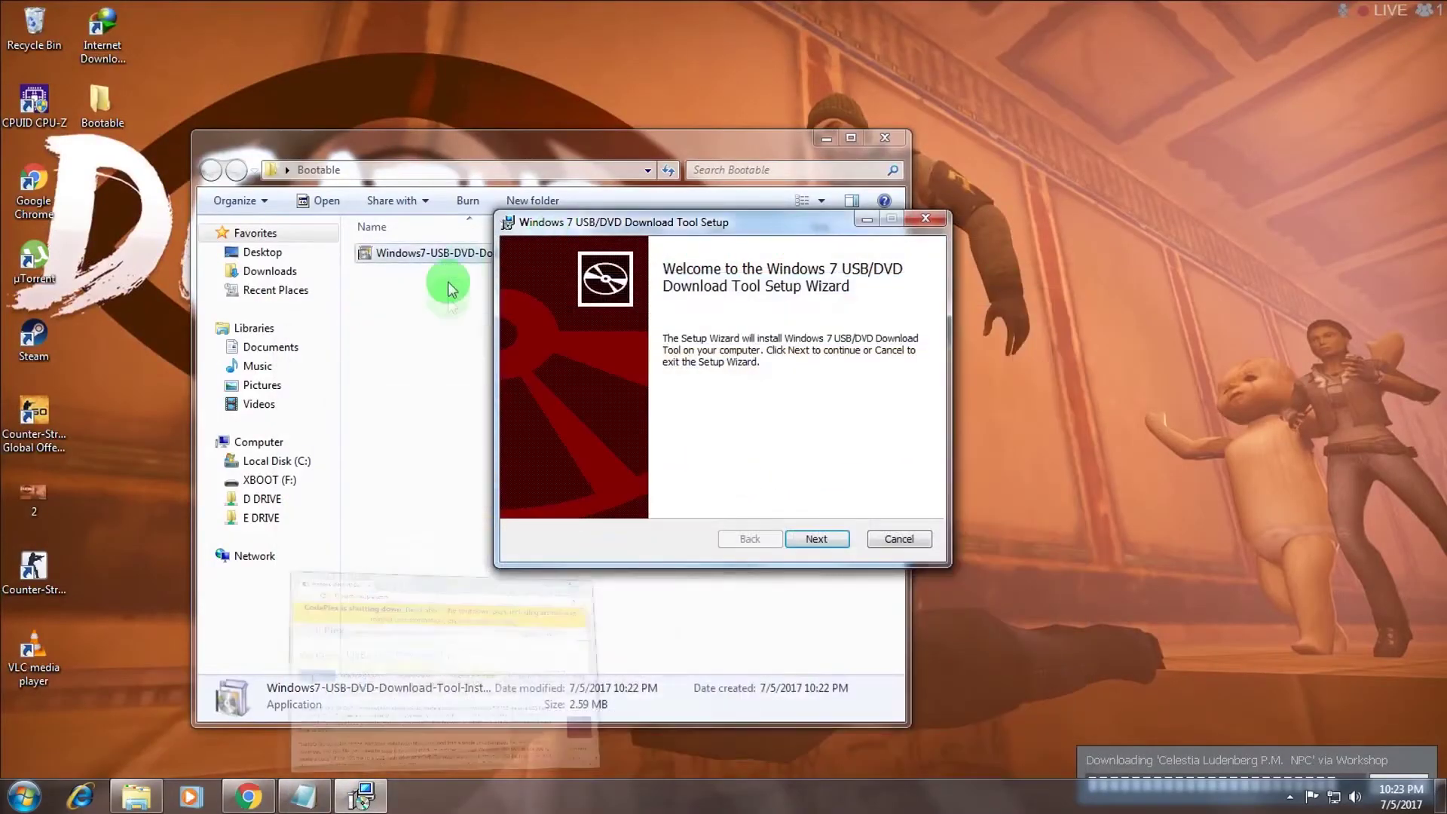
- Install the Windows 7 USB/DVD Download Tool through its setup wizard and minimize the Bootable folder window
{"action": "left_click", "coordinate": [449, 290]}
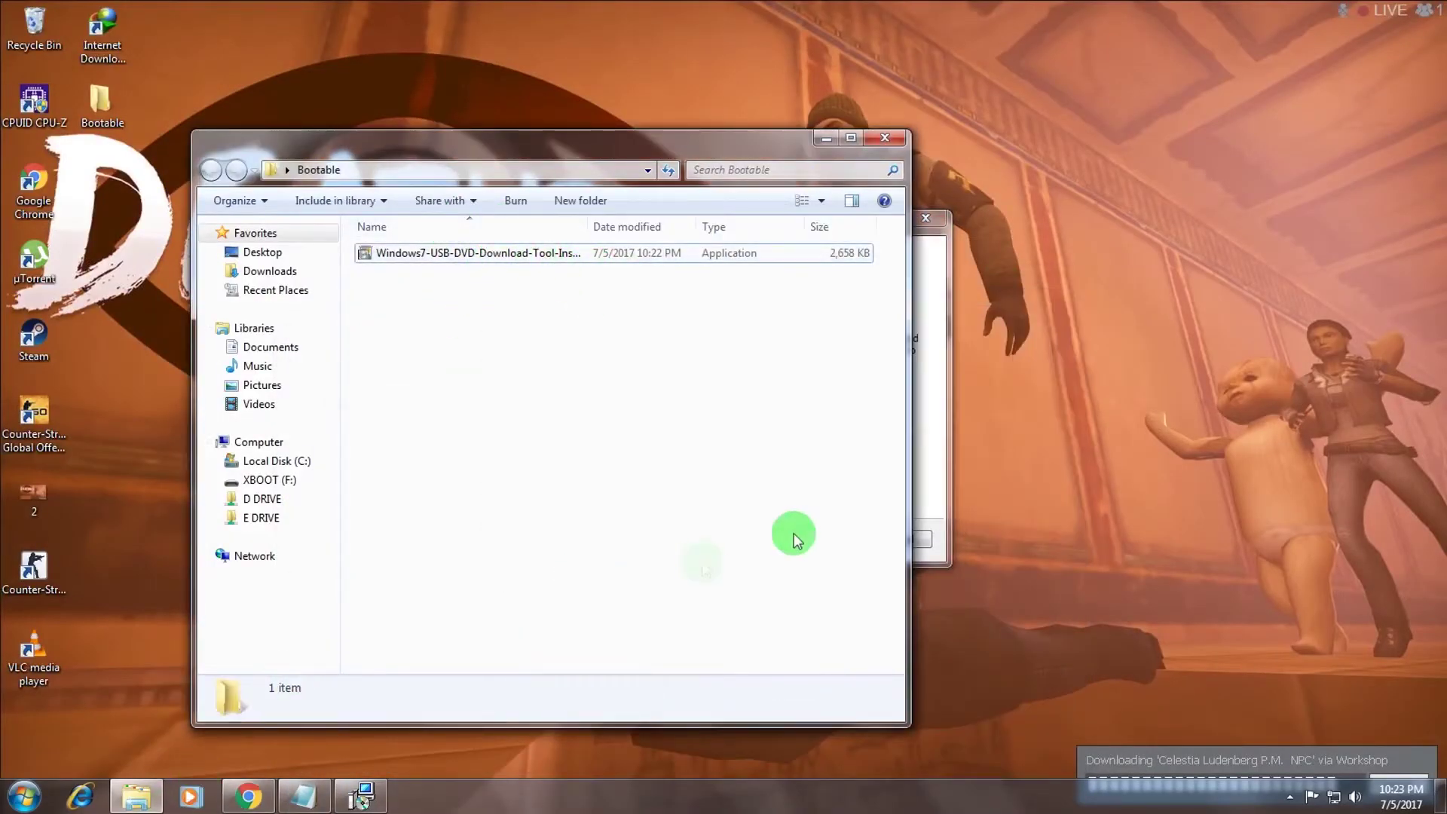
{"action": "left_click", "coordinate": [940, 478]}
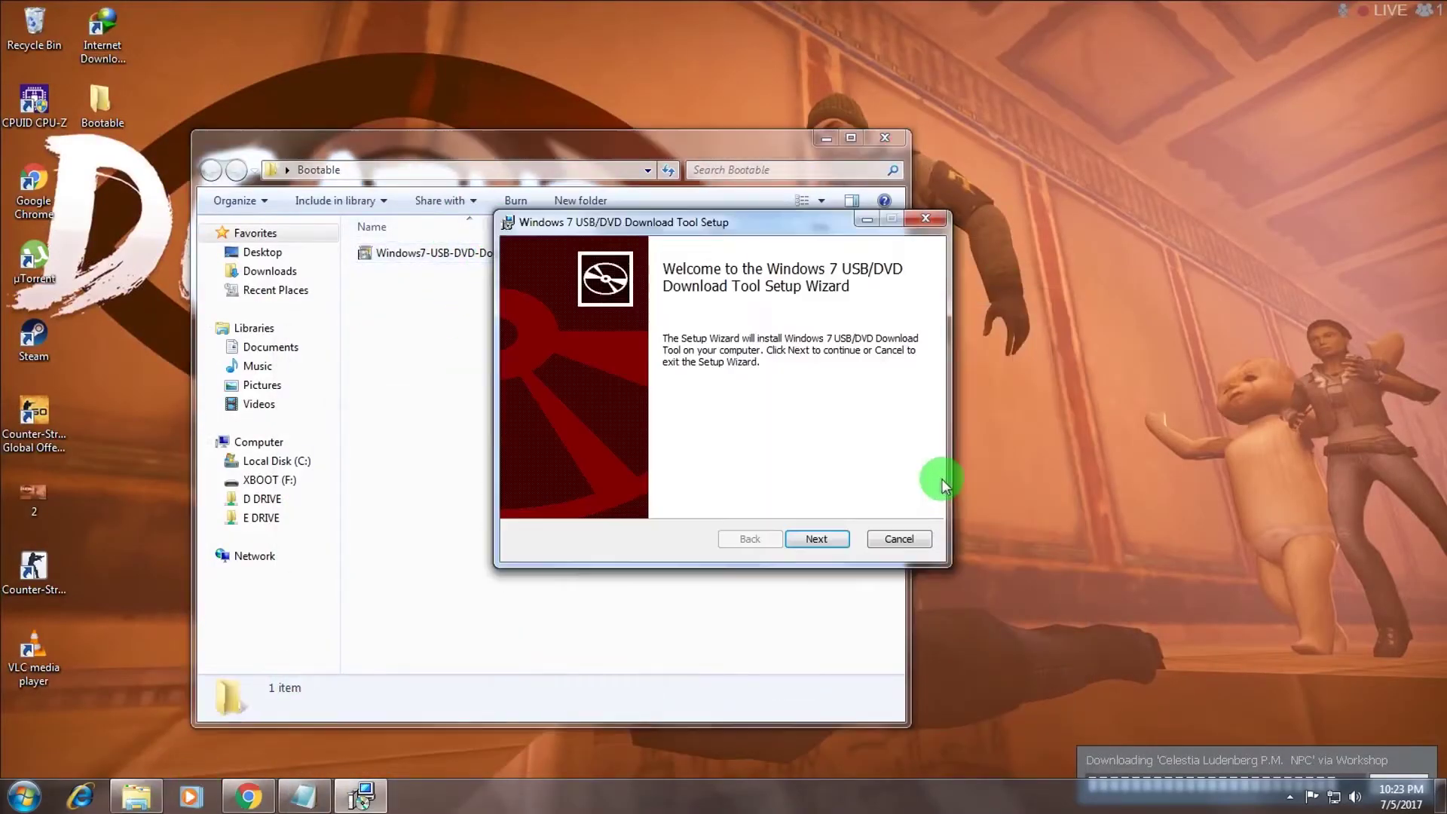
{"action": "left_click", "coordinate": [805, 536]}
{"action": "left_click", "coordinate": [805, 536]}
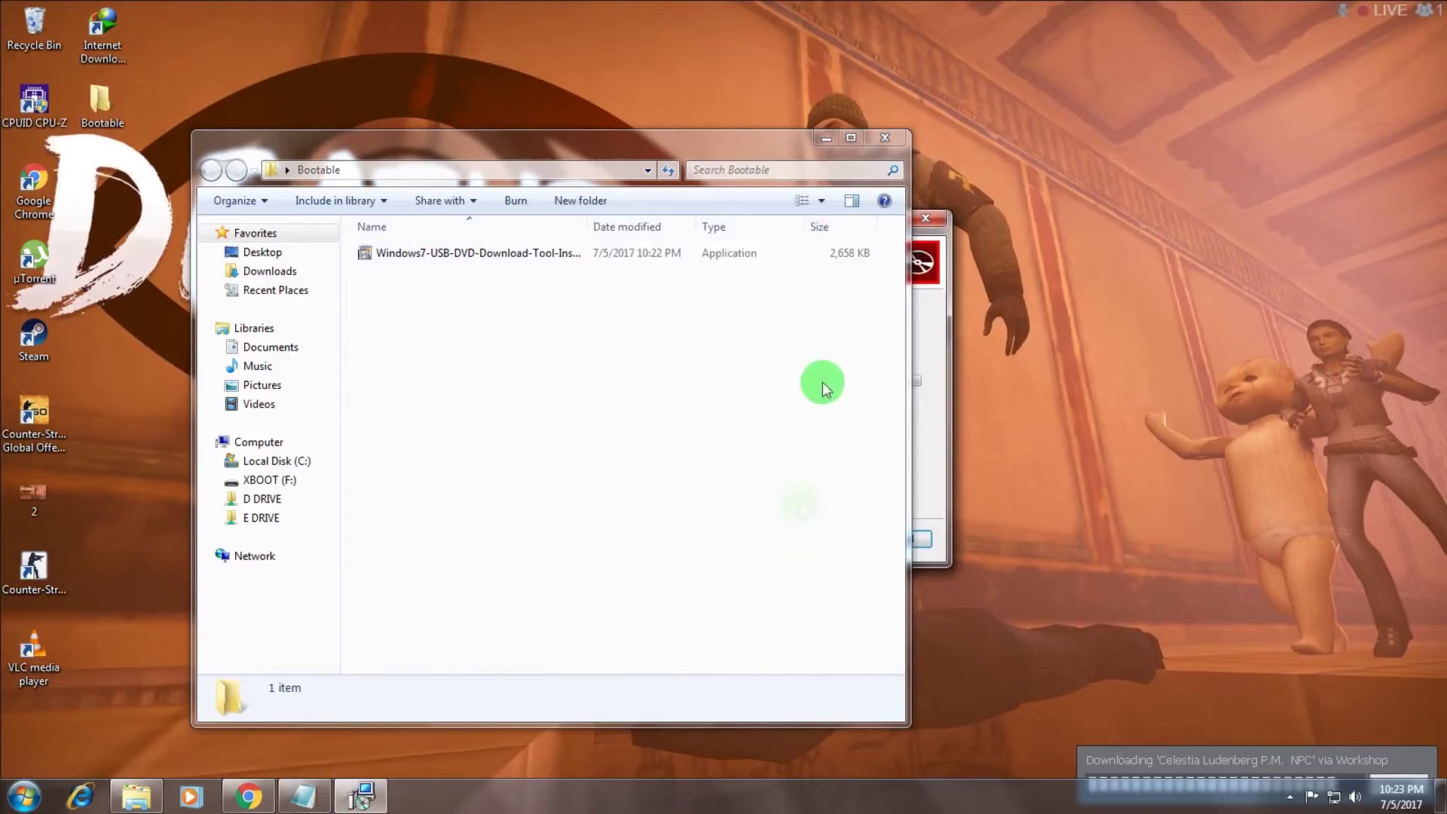
{"action": "left_click", "coordinate": [929, 234]}
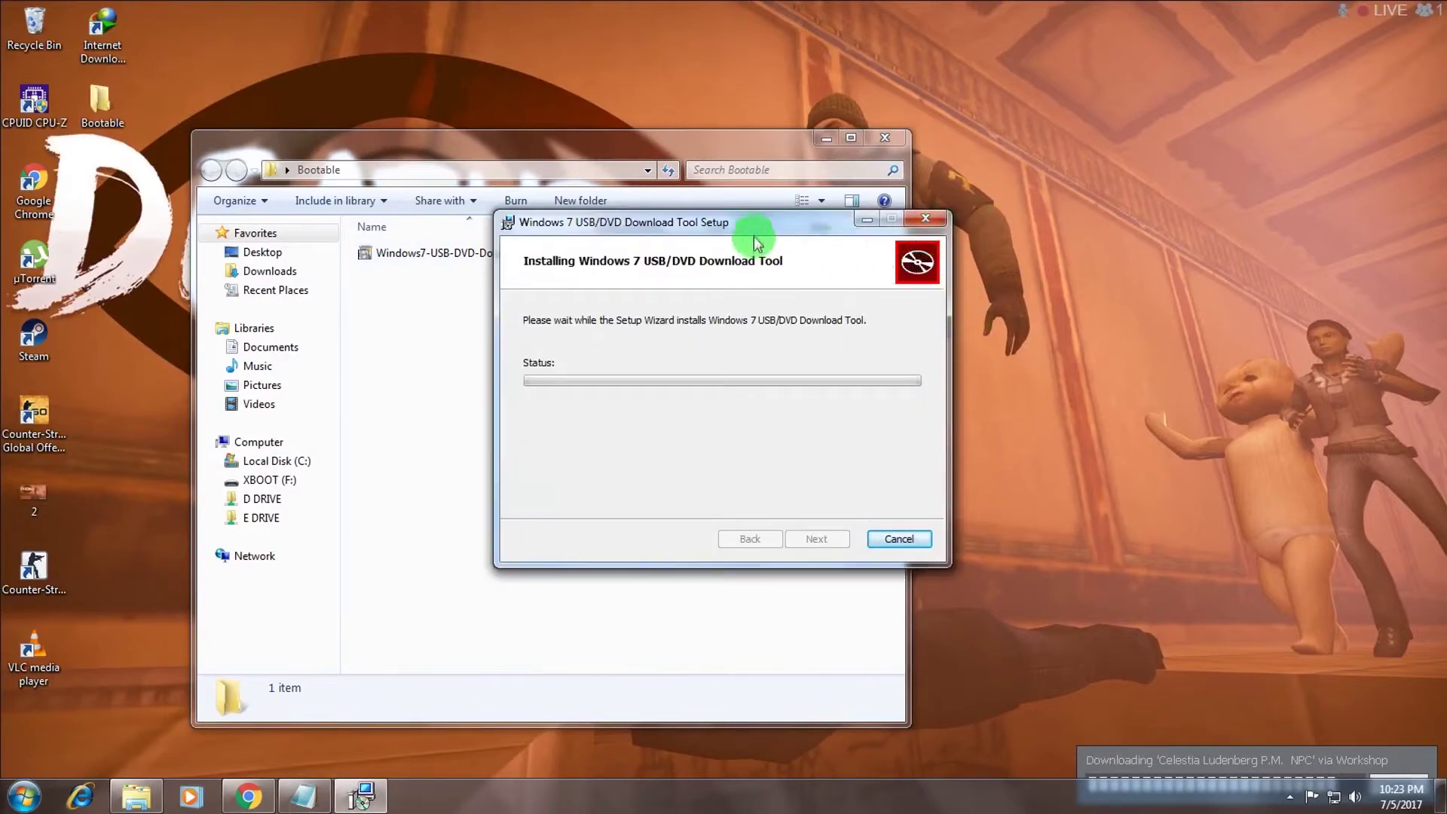
{"action": "left_click_drag", "start_coordinate": [746, 224], "coordinate": [914, 210]}
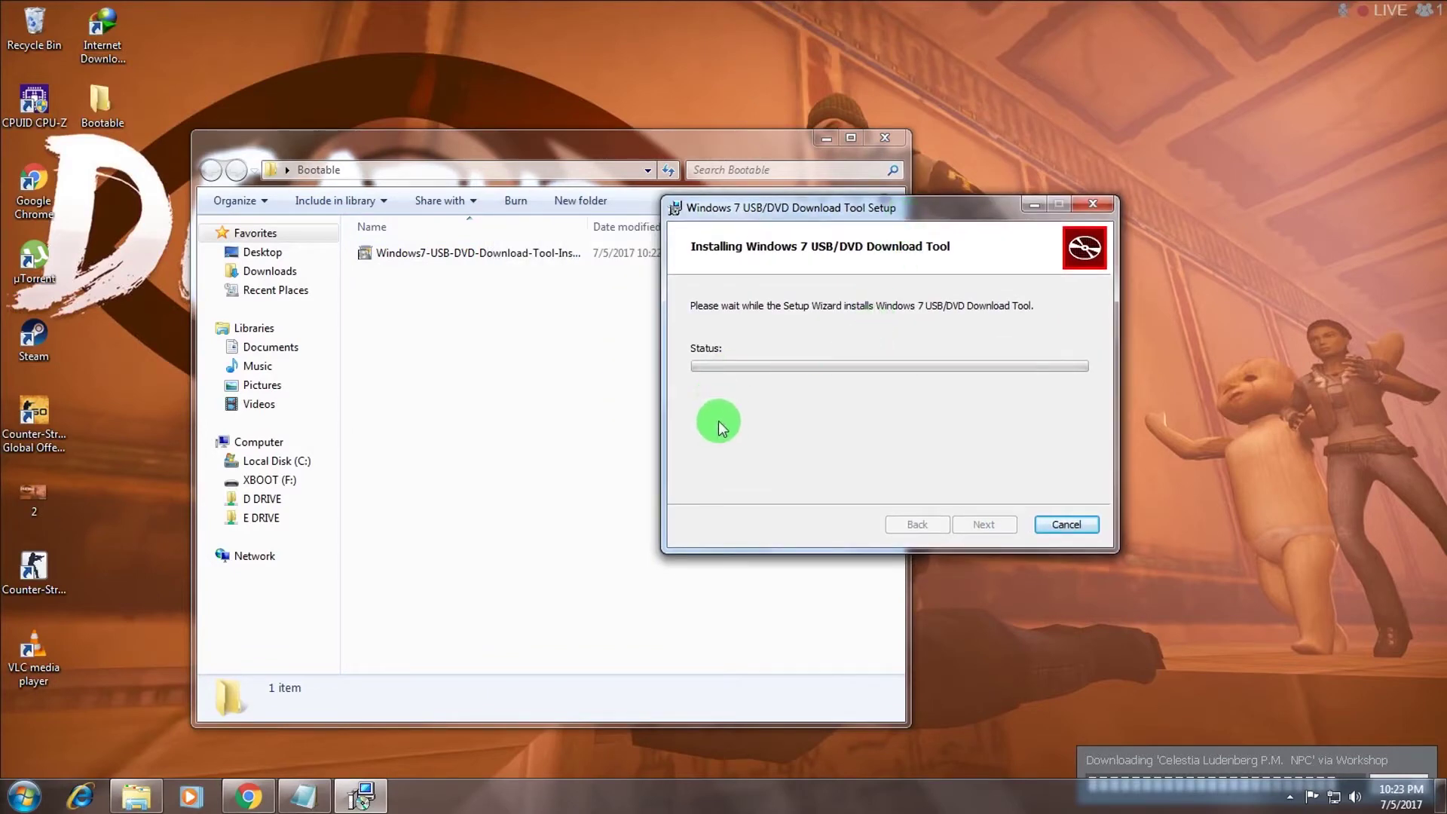
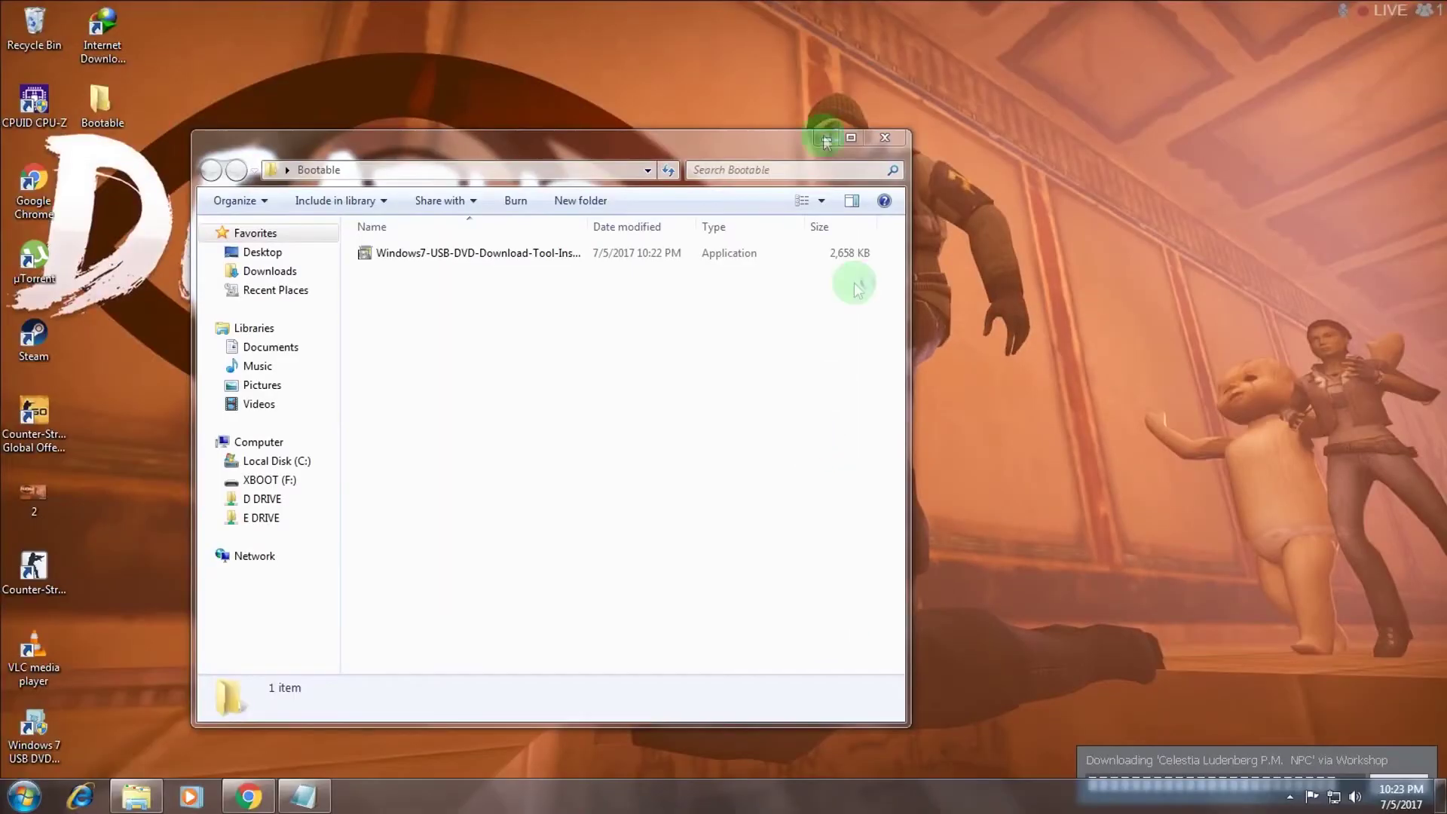
{"action": "left_click", "coordinate": [826, 139]}
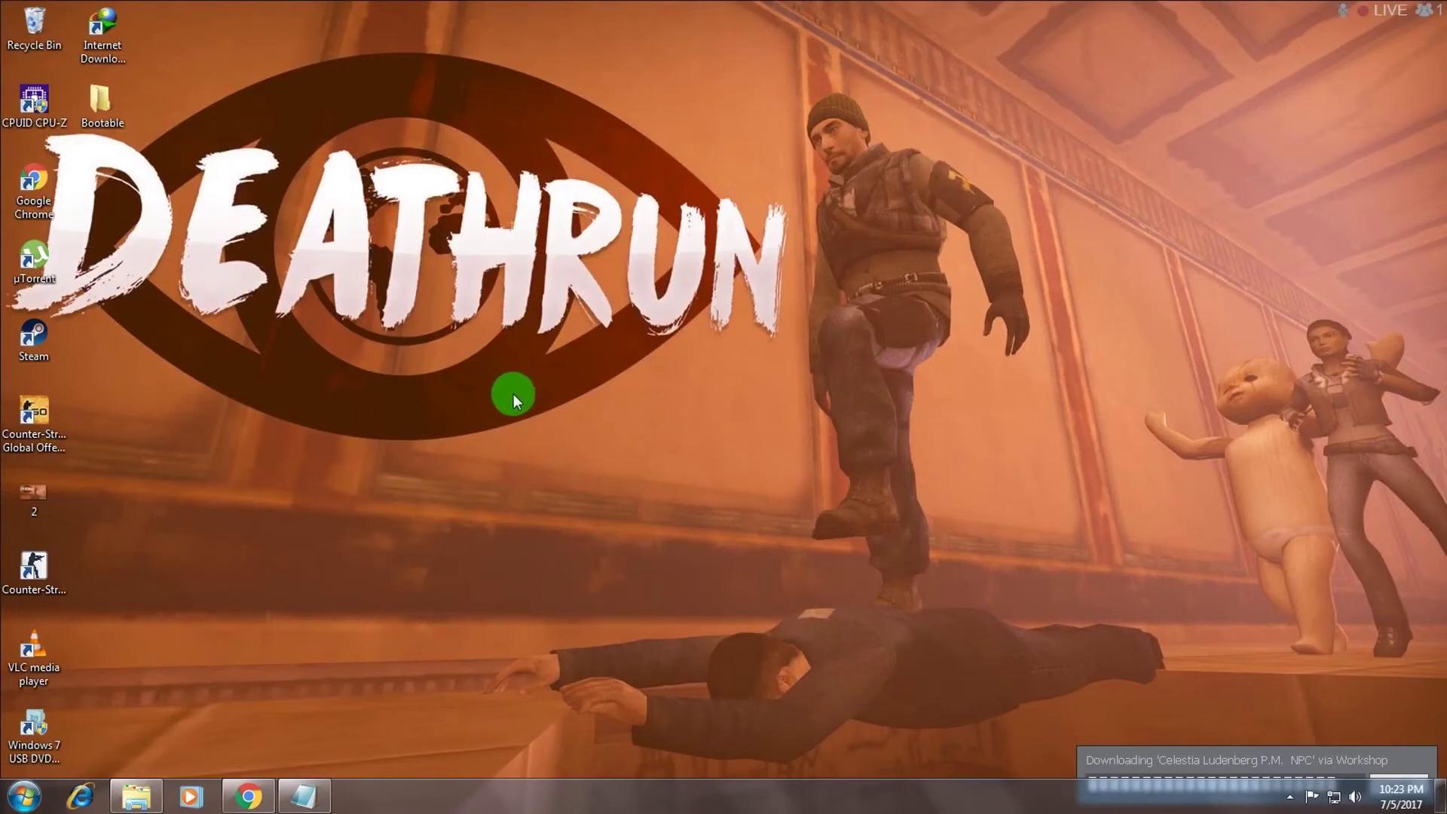
- Choose C:\Iso\7AIO.ISO as the source file in the Windows 7 USB/DVD Download Tool and continue to the media type
{"action": "left_click", "coordinate": [933, 436]}
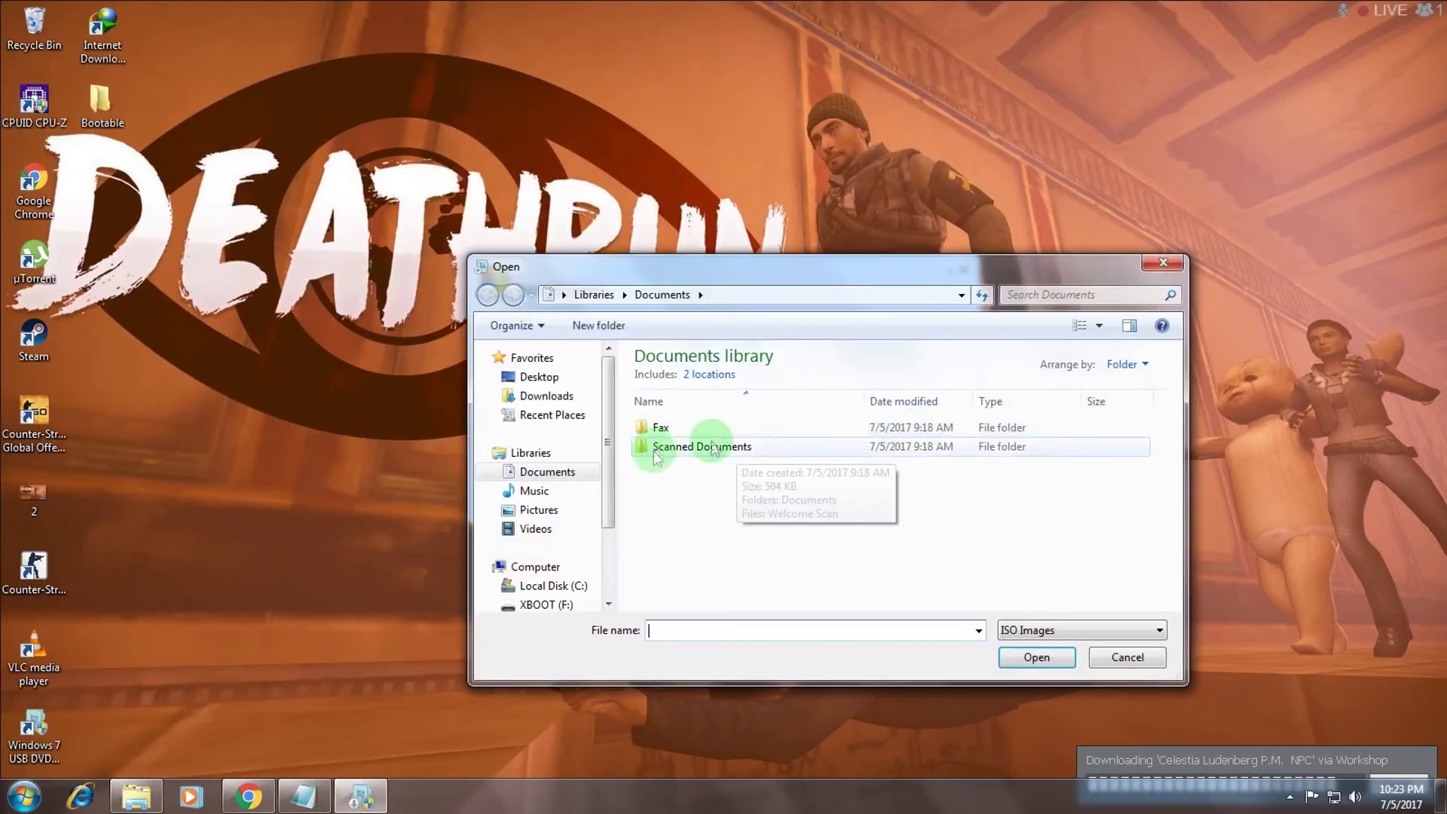
{"action": "left_click", "coordinate": [1163, 262]}
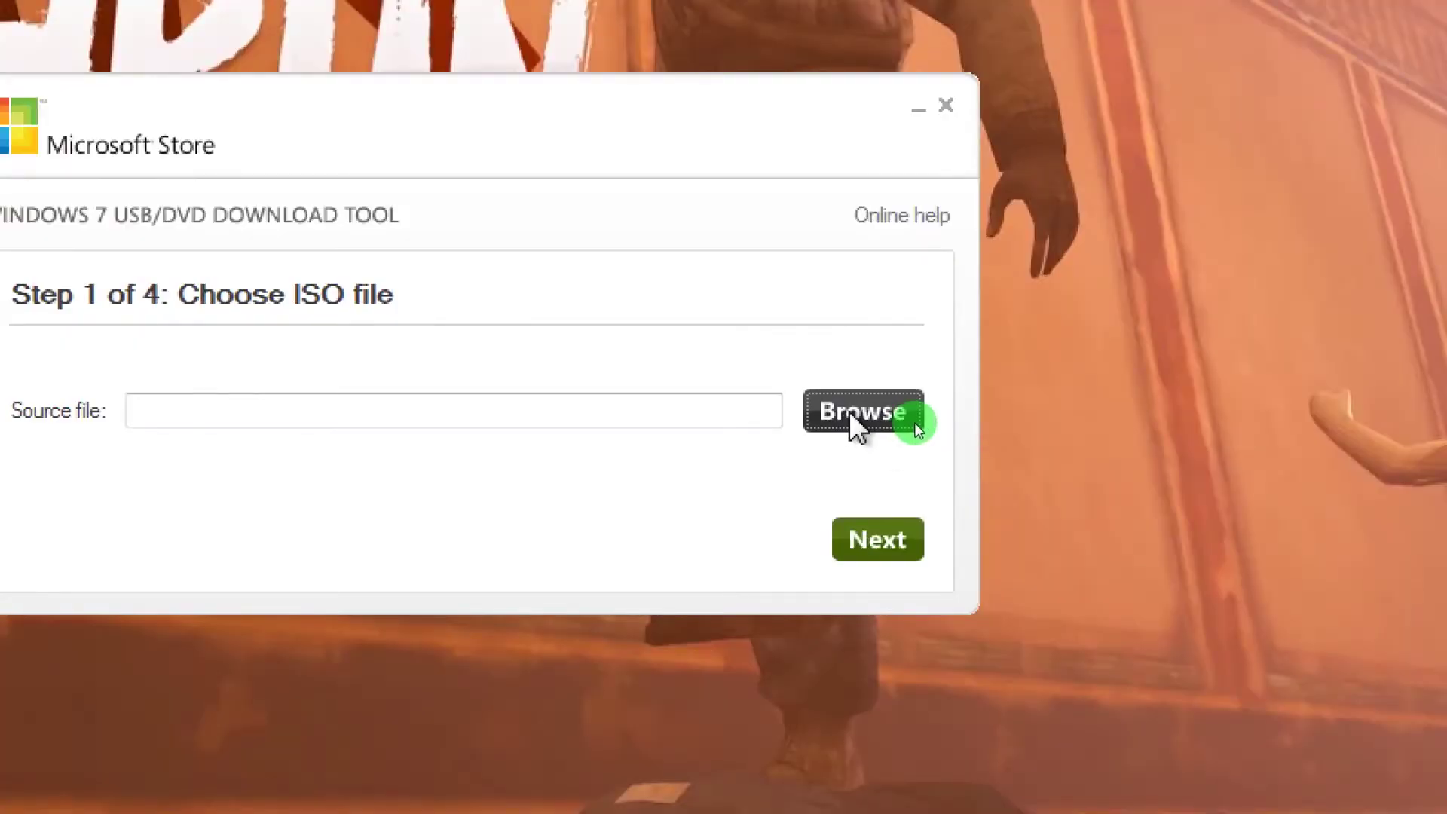
{"action": "left_click", "coordinate": [916, 424]}
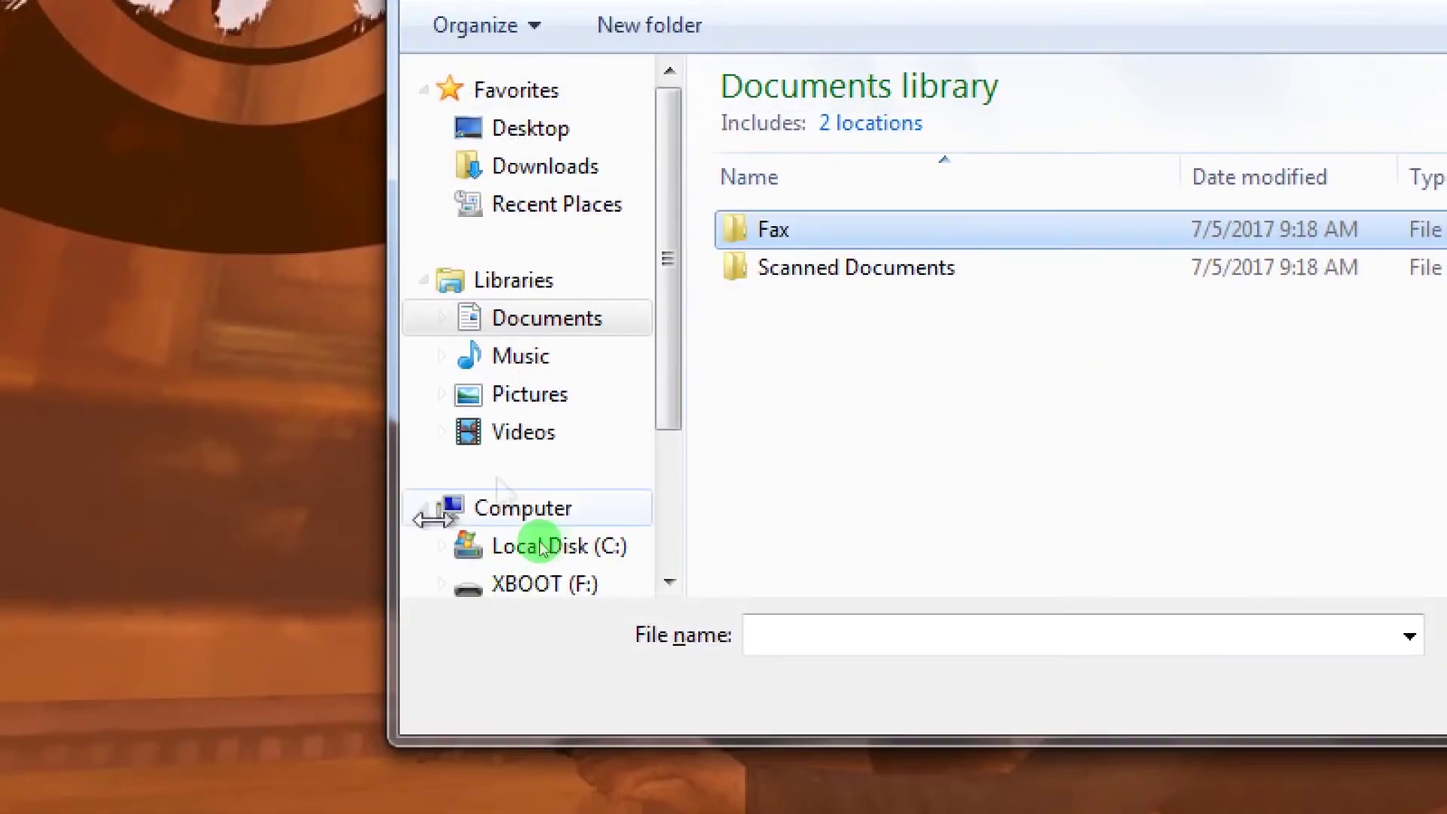
{"action": "left_click", "coordinate": [577, 513]}
{"action": "left_click", "coordinate": [576, 546]}
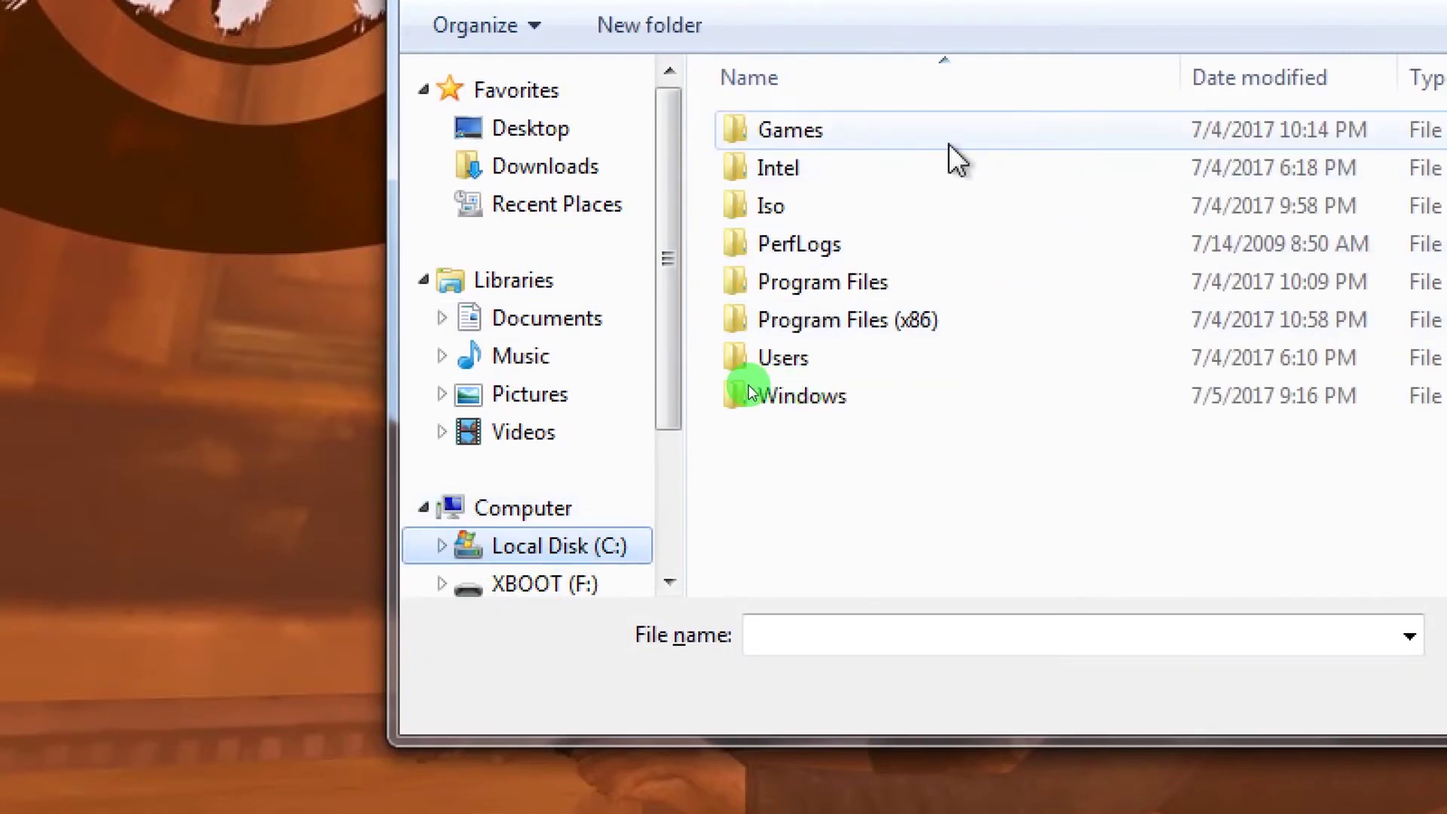
{"action": "double_click", "coordinate": [932, 205]}
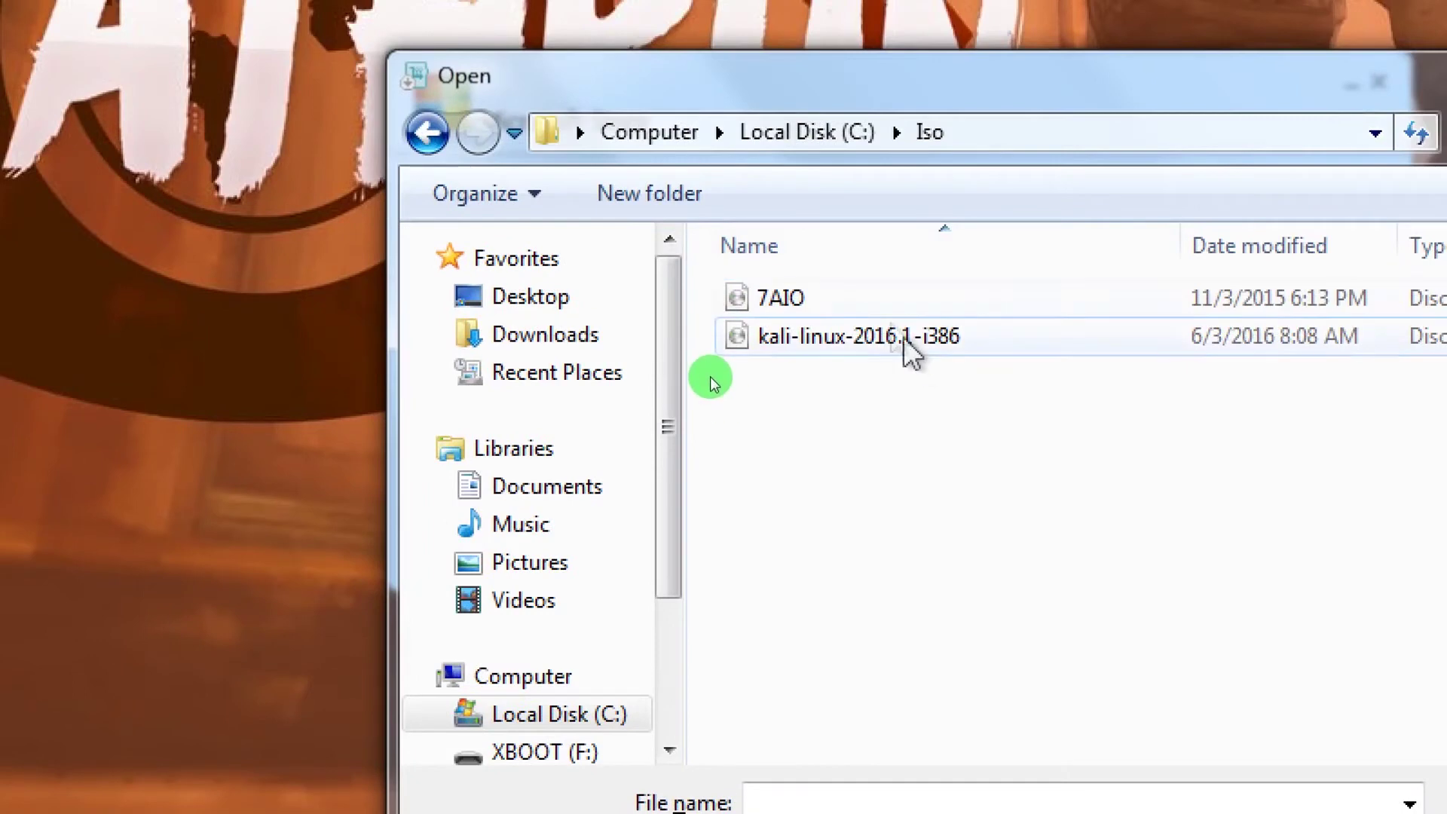
{"action": "double_click", "coordinate": [873, 298]}
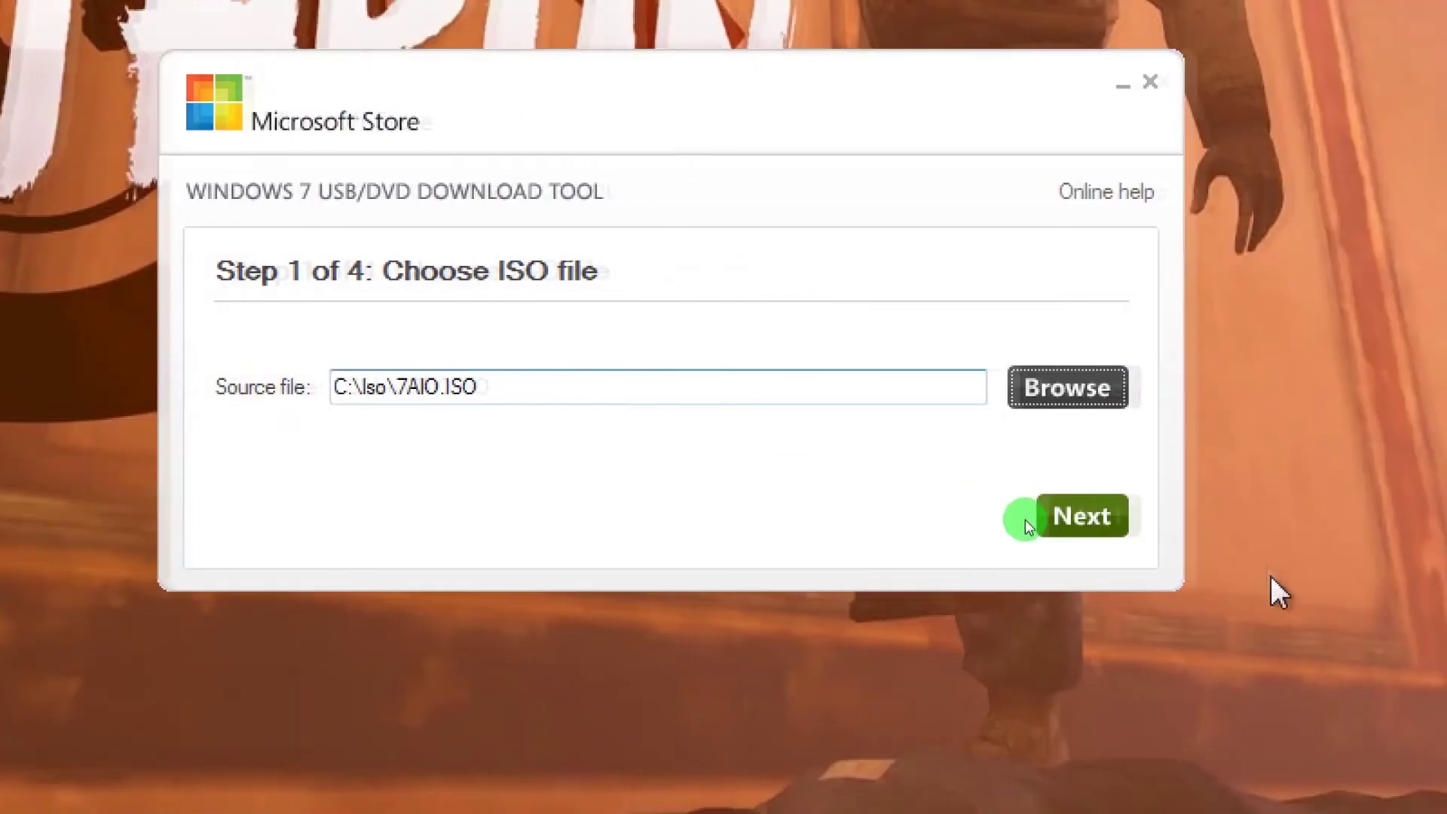
{"action": "left_click", "coordinate": [1078, 528]}
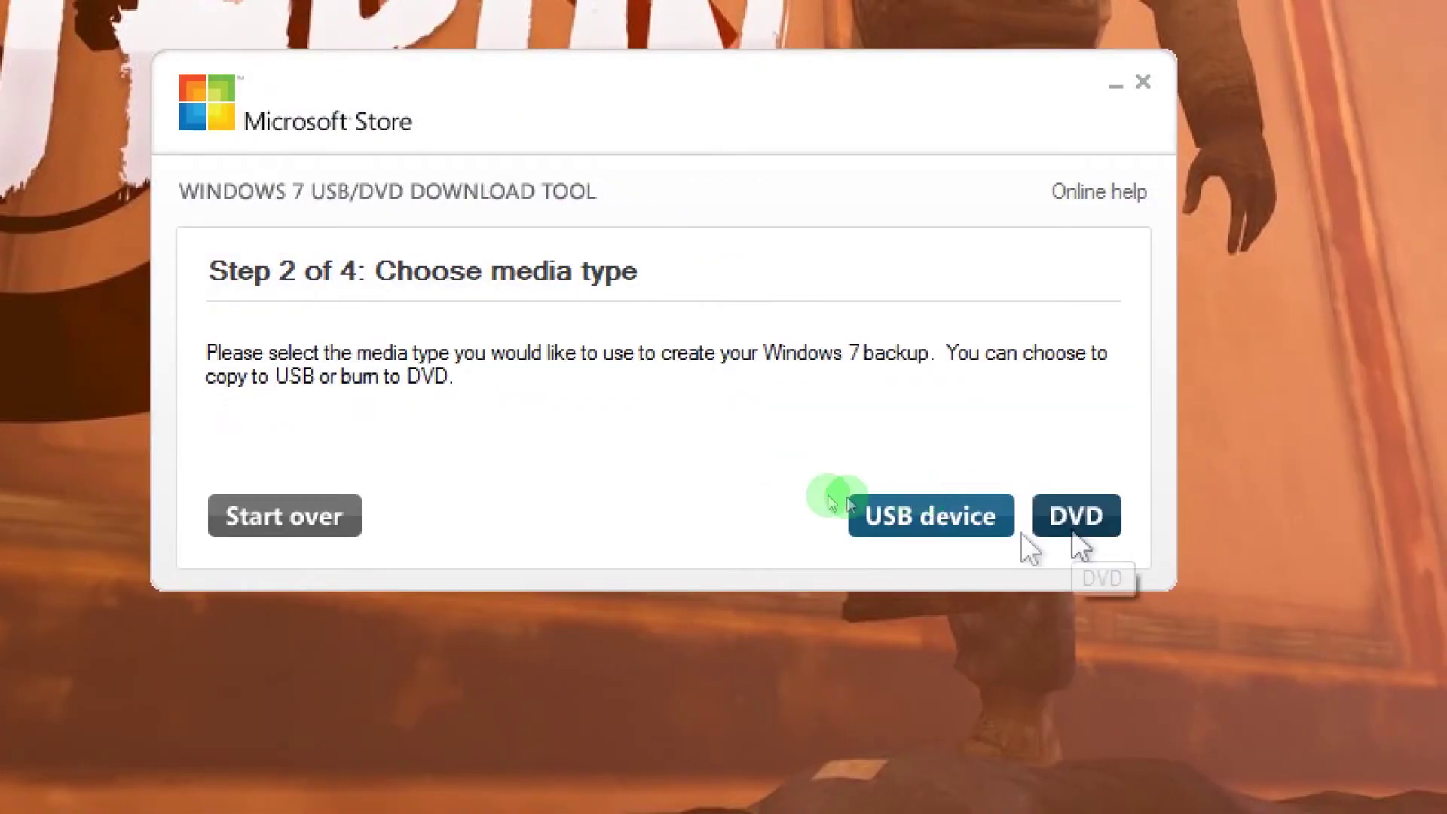
- Choose USB device as the media type and begin copying the image to the F:\ (XBOOT) drive
{"action": "left_click", "coordinate": [907, 526]}
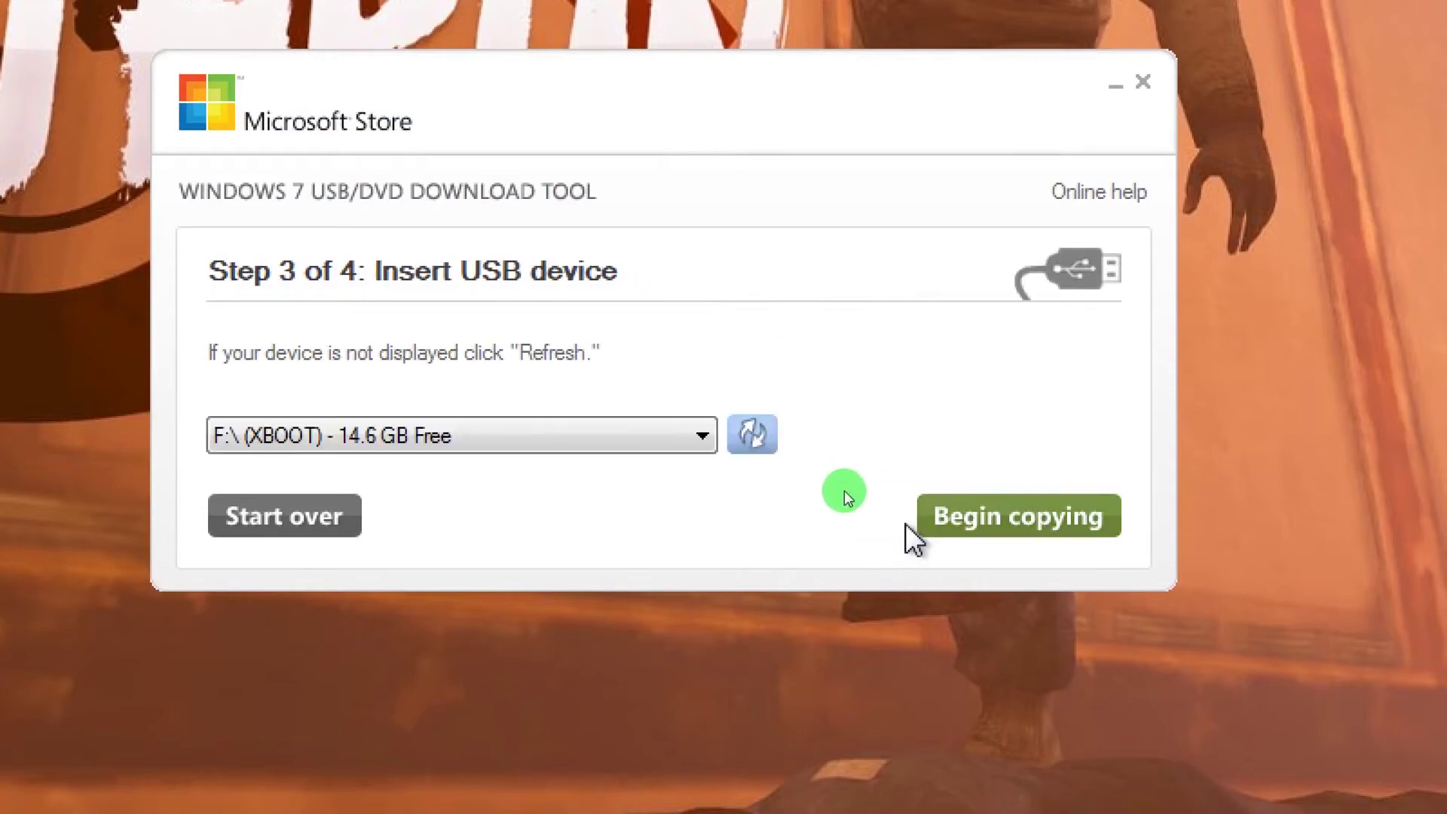
{"action": "left_click", "coordinate": [557, 431]}
{"action": "left_click", "coordinate": [556, 433]}
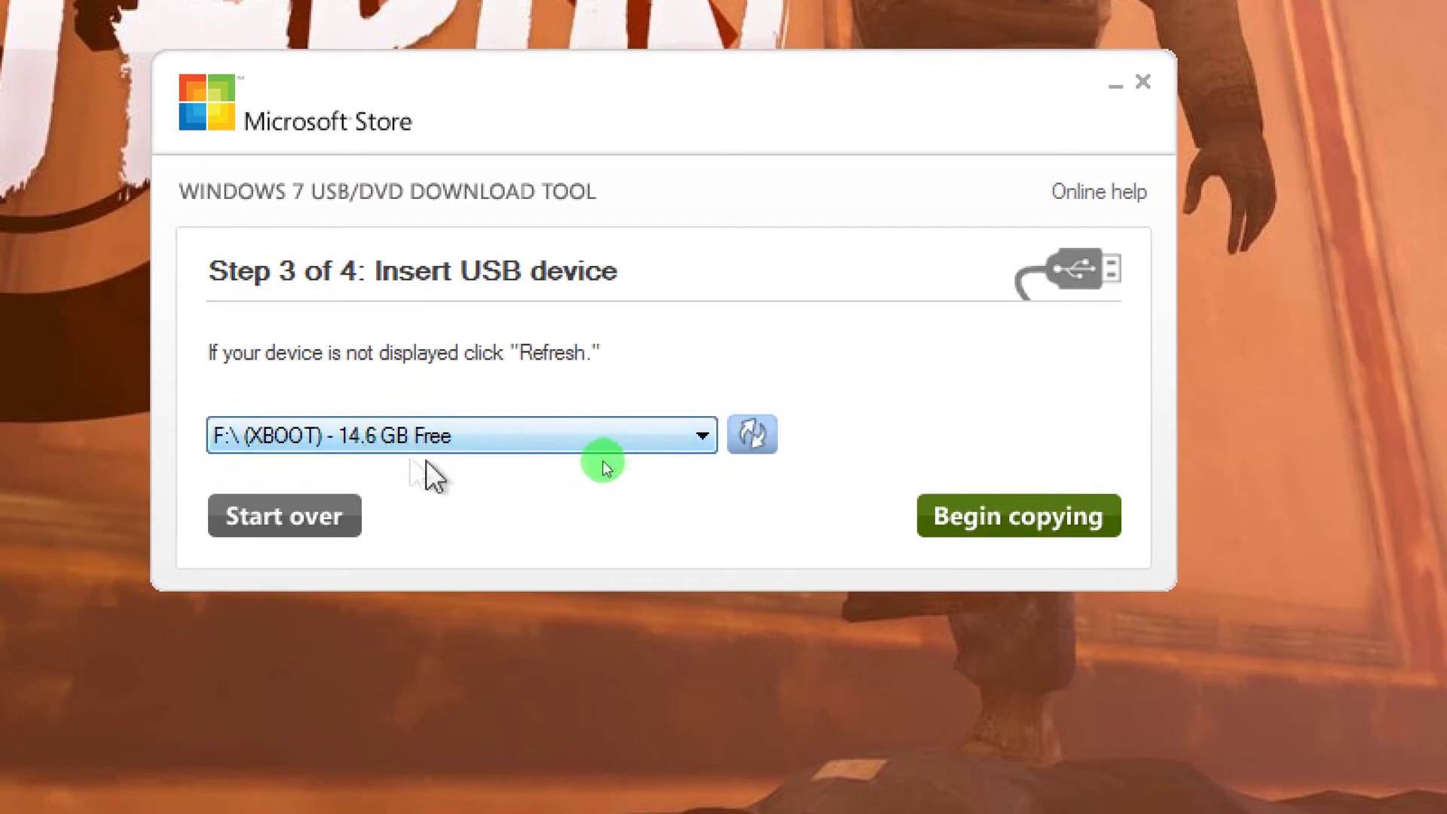
{"action": "left_click", "coordinate": [1031, 533]}
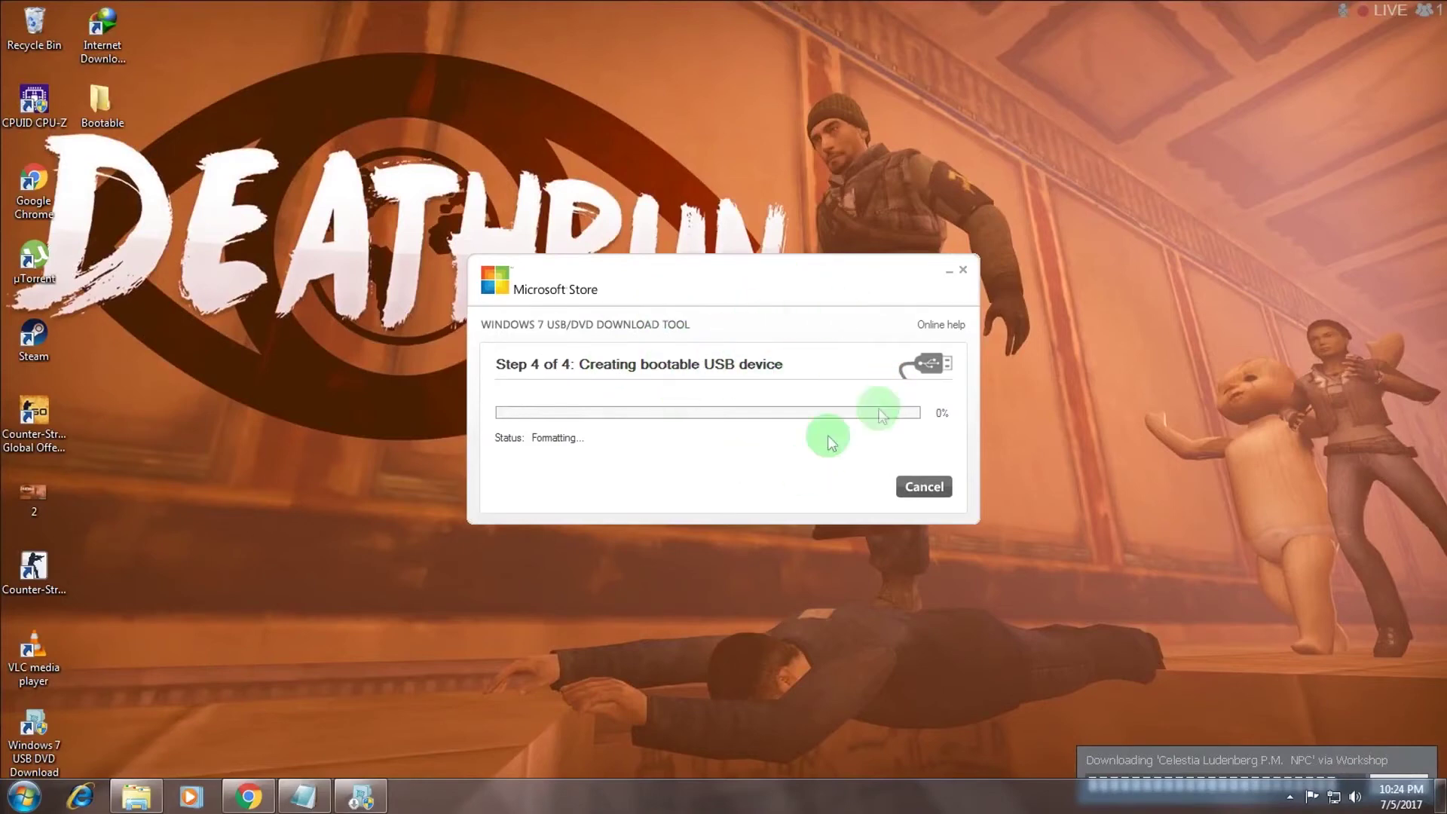
{"action": "left_click_drag", "start_coordinate": [716, 267], "coordinate": [714, 257]}
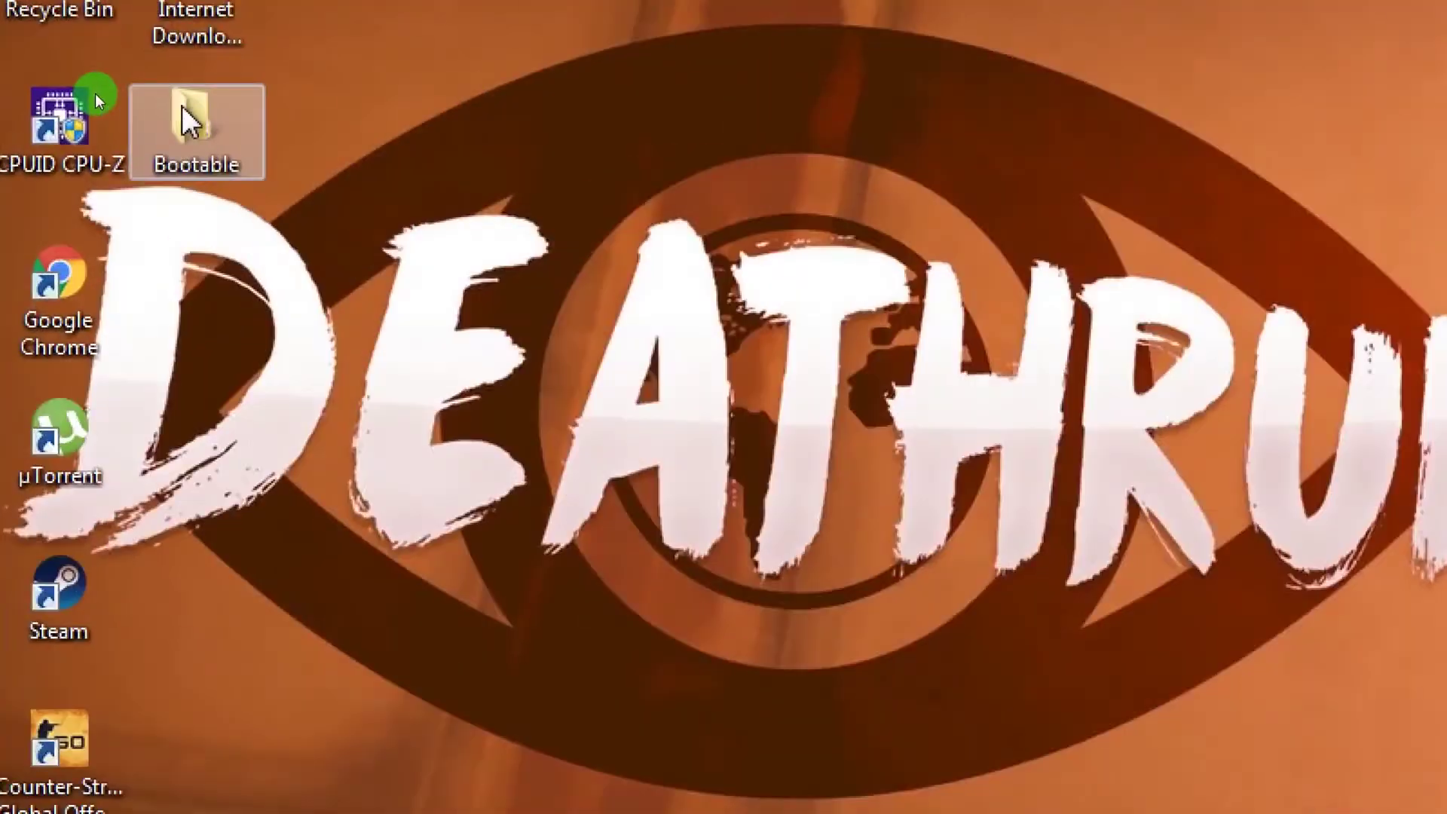
- Launch Universal-USB-Installer-1.9.7.8 from the Bootable folder and accept its license agreement
{"action": "double_click", "coordinate": [189, 121]}
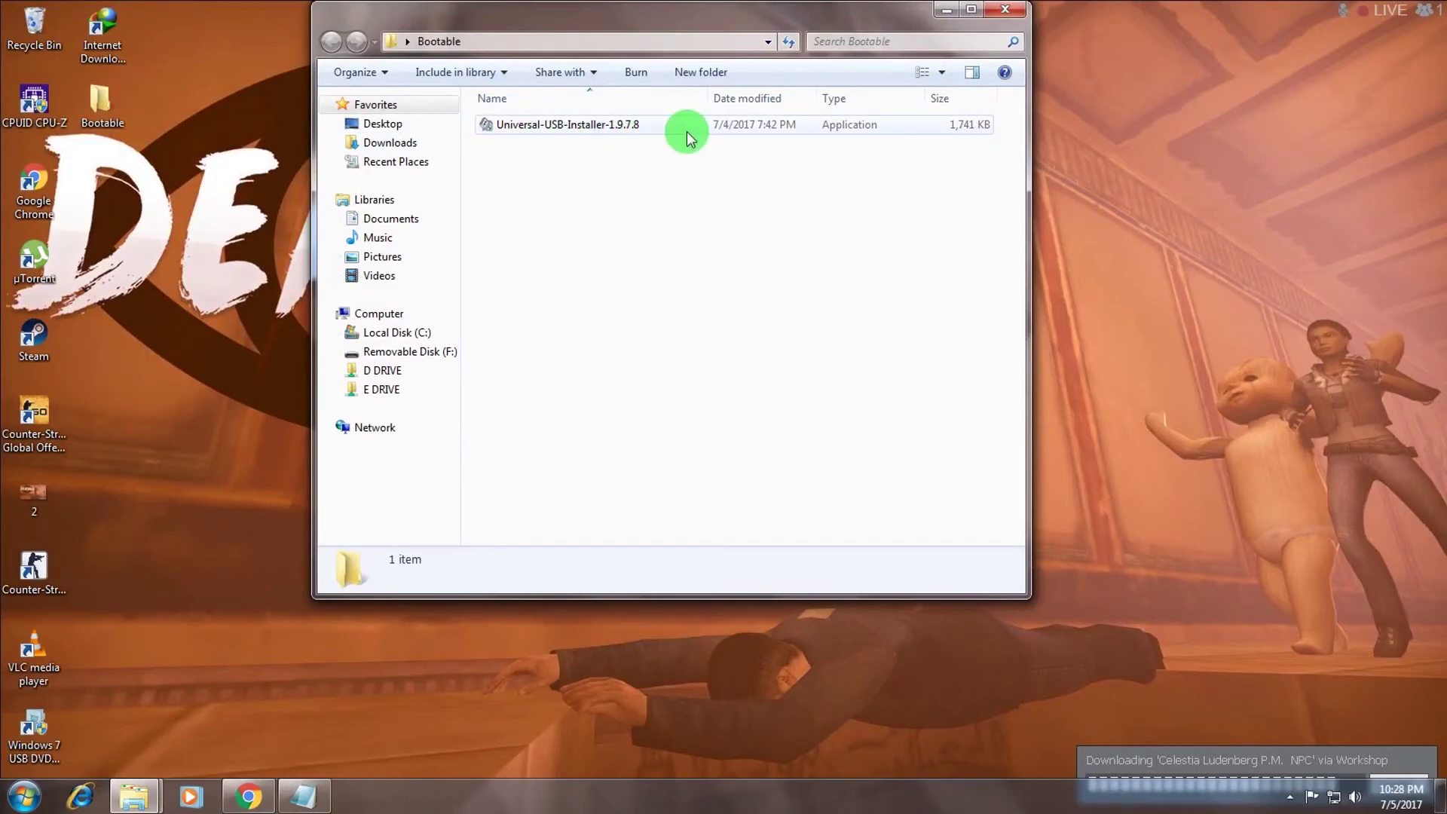
{"action": "left_click", "coordinate": [588, 132]}
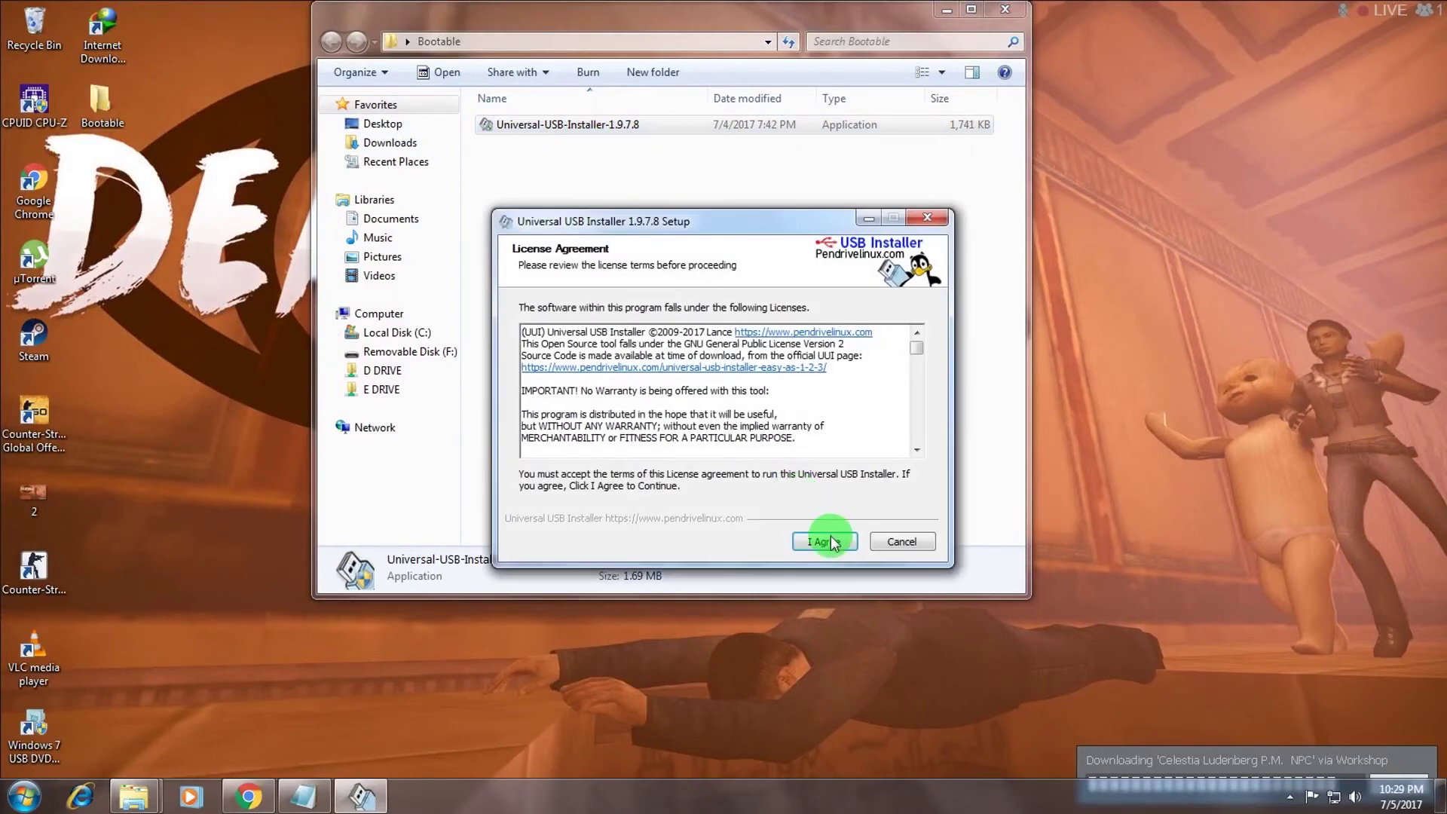
{"action": "left_click", "coordinate": [827, 541]}
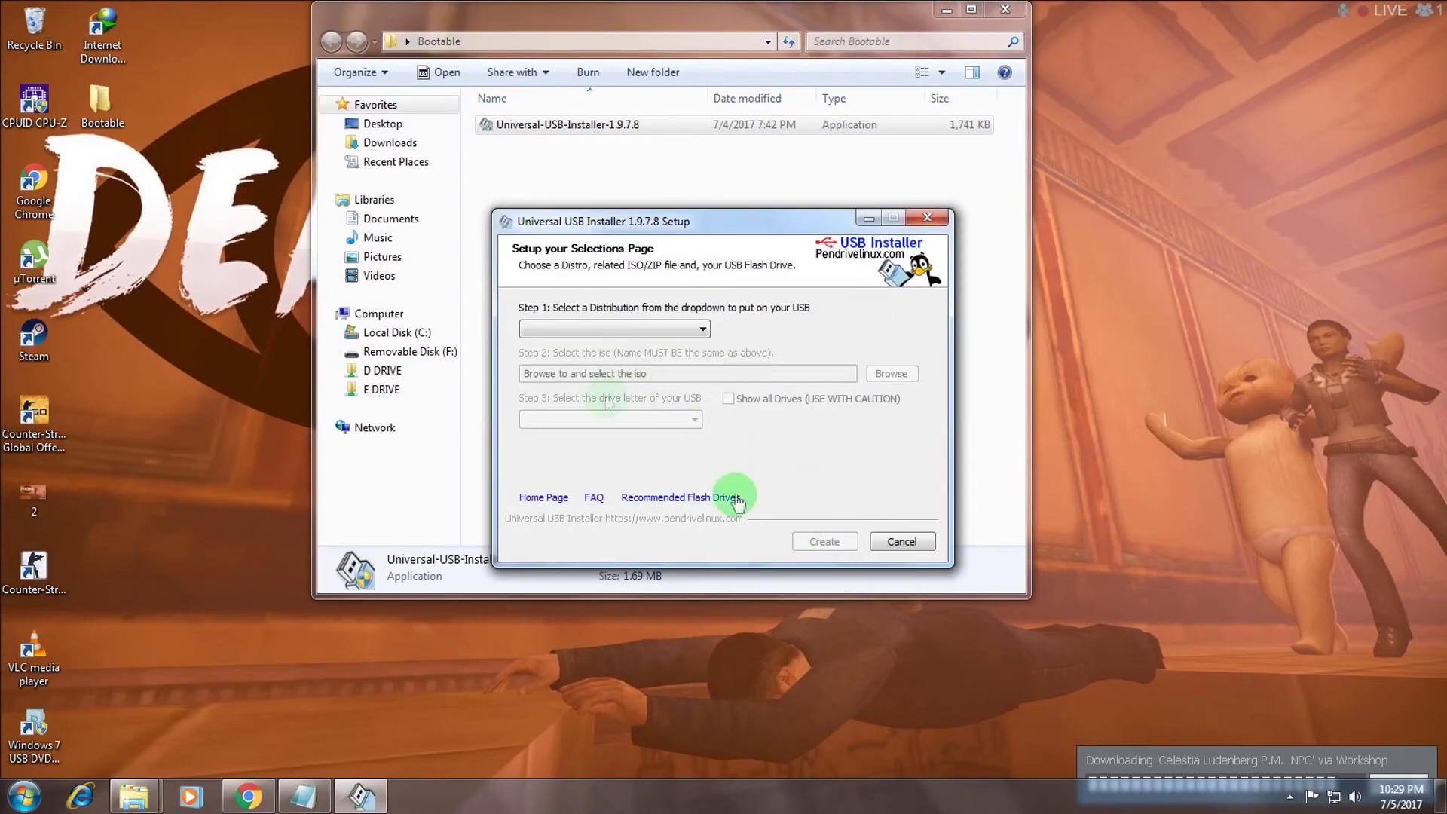
- Select Kali Linux as the distribution to put on the USB drive
{"action": "left_click", "coordinate": [603, 332]}
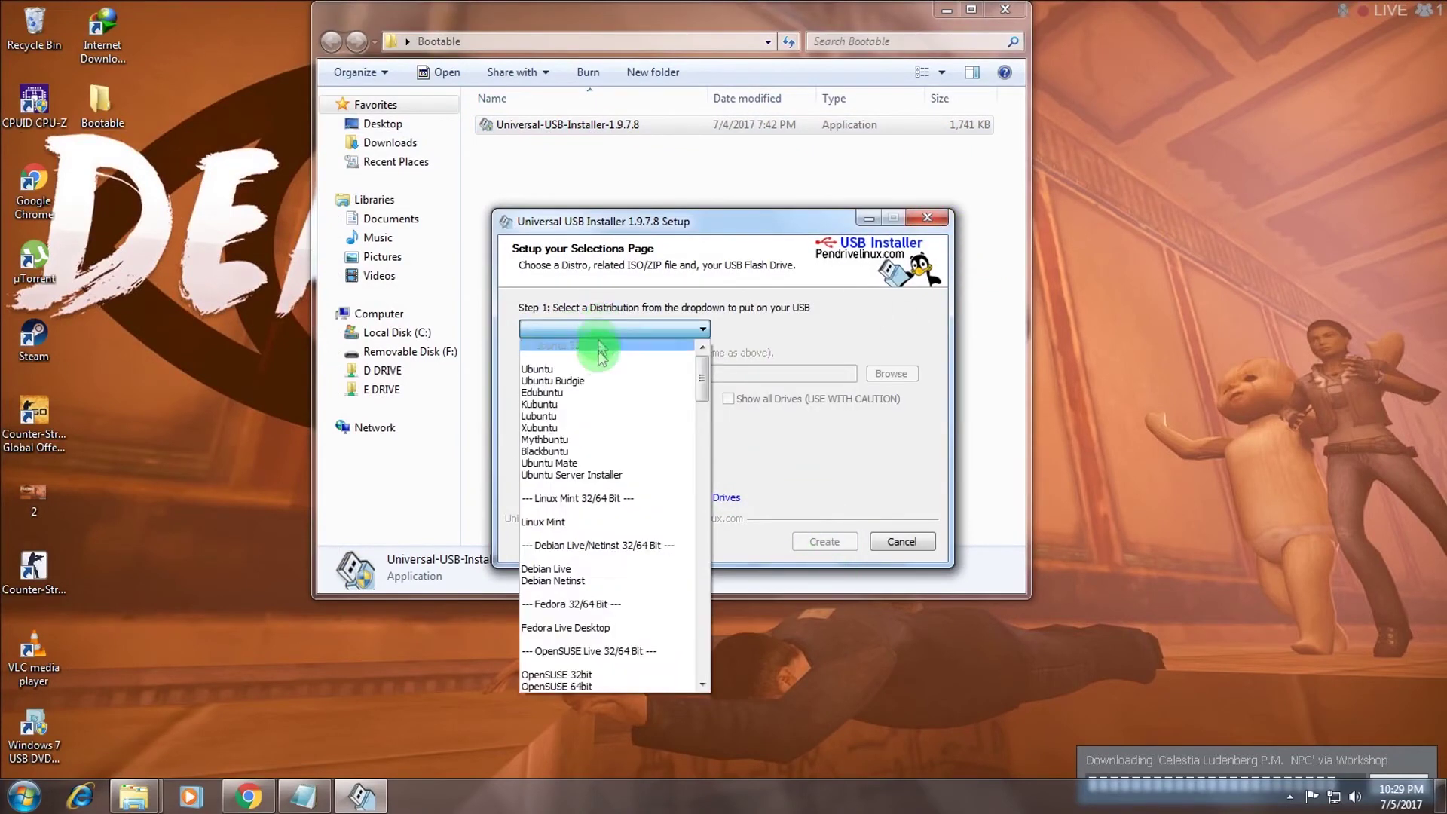
{"action": "left_click_drag", "start_coordinate": [701, 381], "coordinate": [683, 492]}
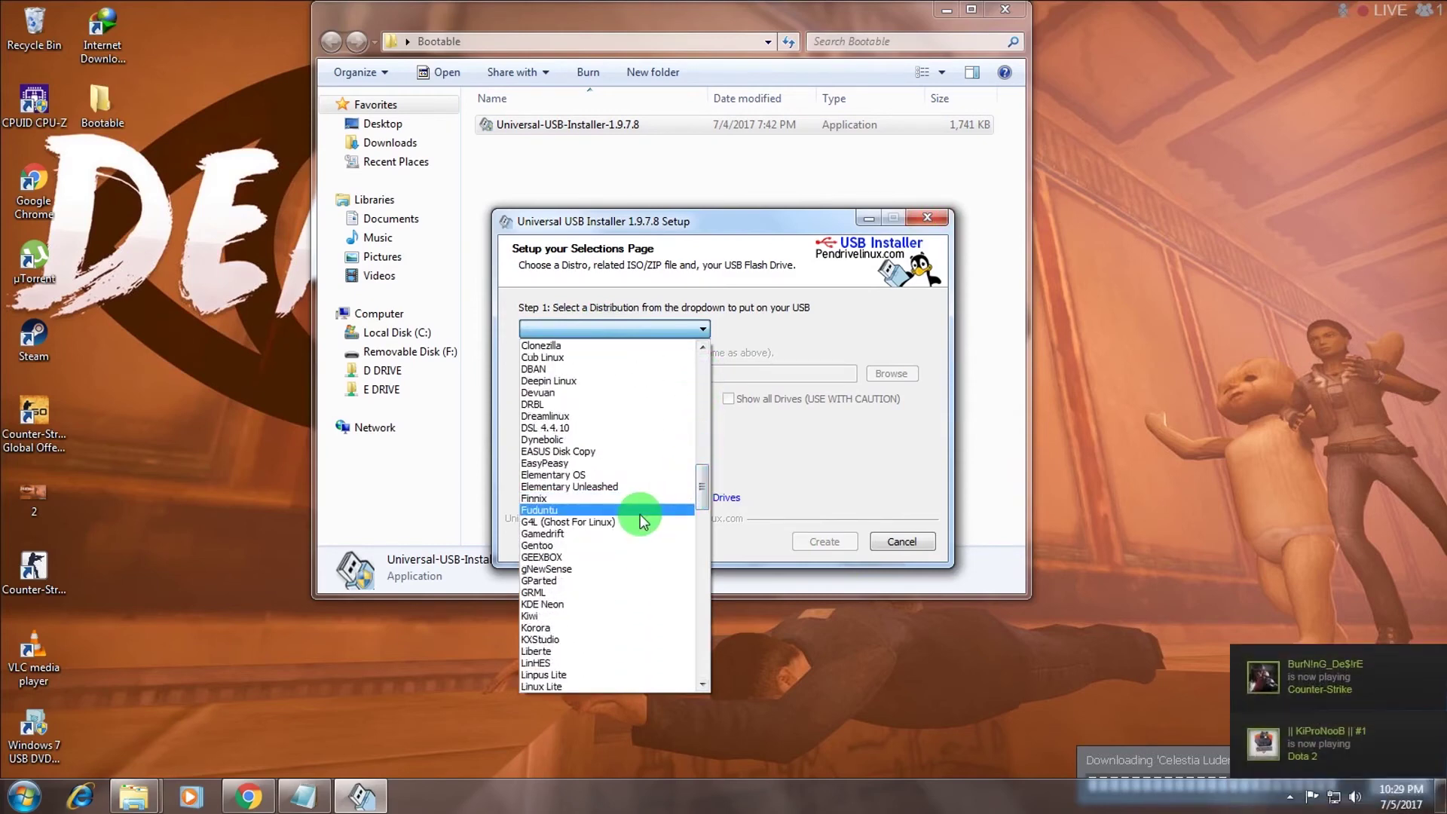
{"action": "key", "text": "k"}
{"action": "key", "text": "k"}
{"action": "key", "text": "k"}
{"action": "key", "text": "k"}
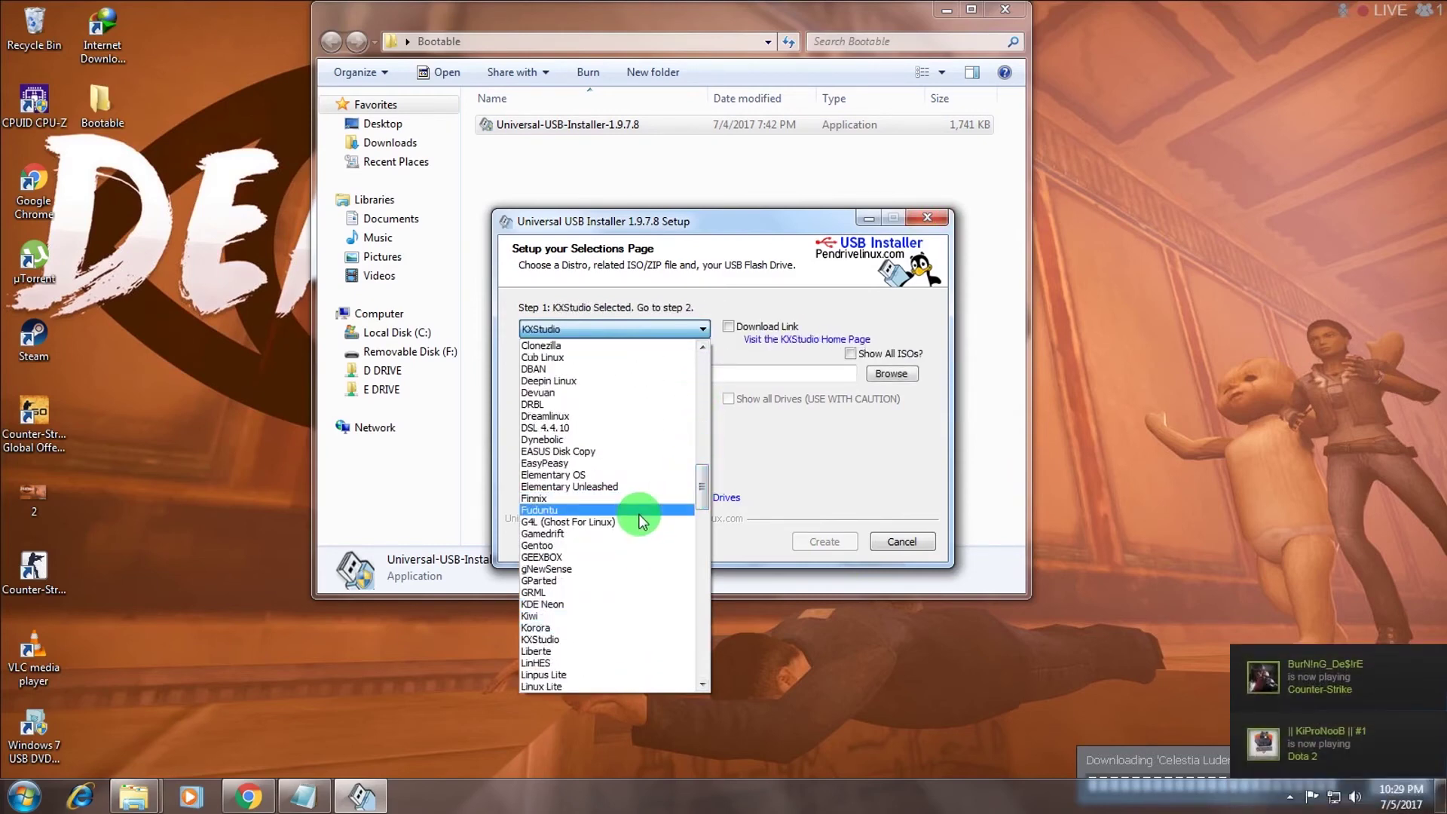
{"action": "key", "text": "k"}
{"action": "key", "text": "k"}
{"action": "key", "text": "k"}
{"action": "key", "text": "k"}
{"action": "key", "text": "k"}
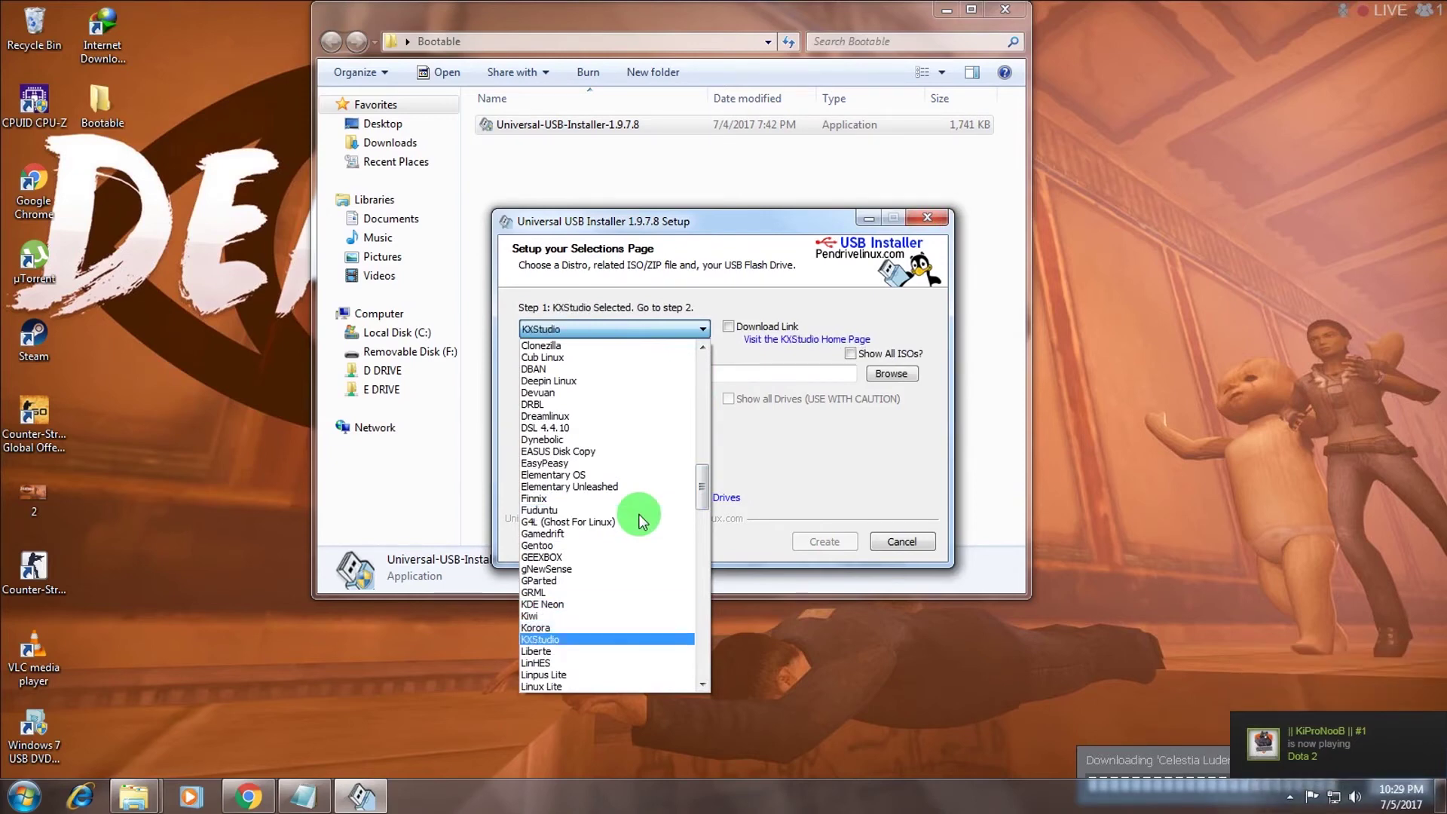
{"action": "key", "text": "k"}
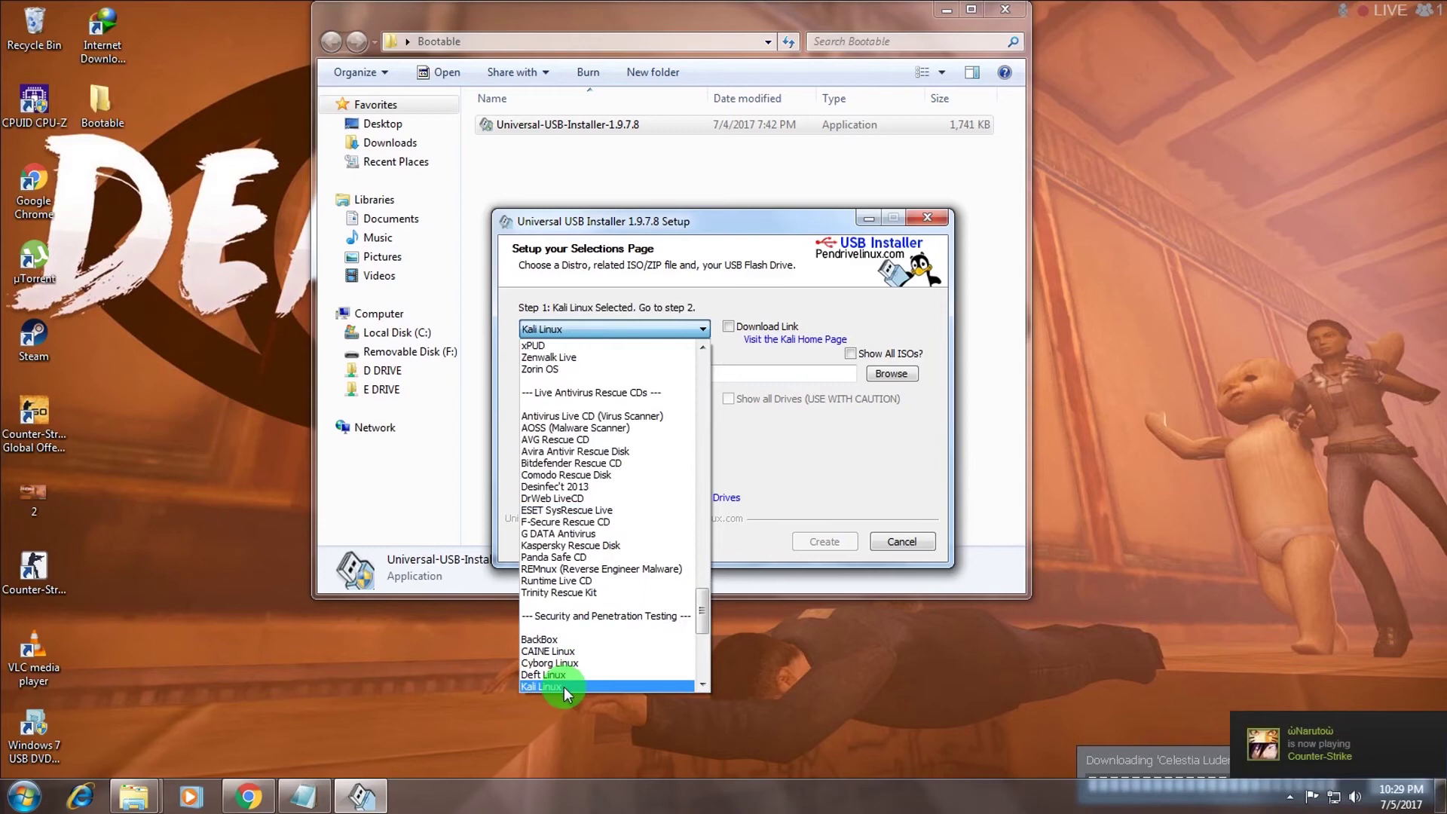
{"action": "left_click", "coordinate": [563, 686]}
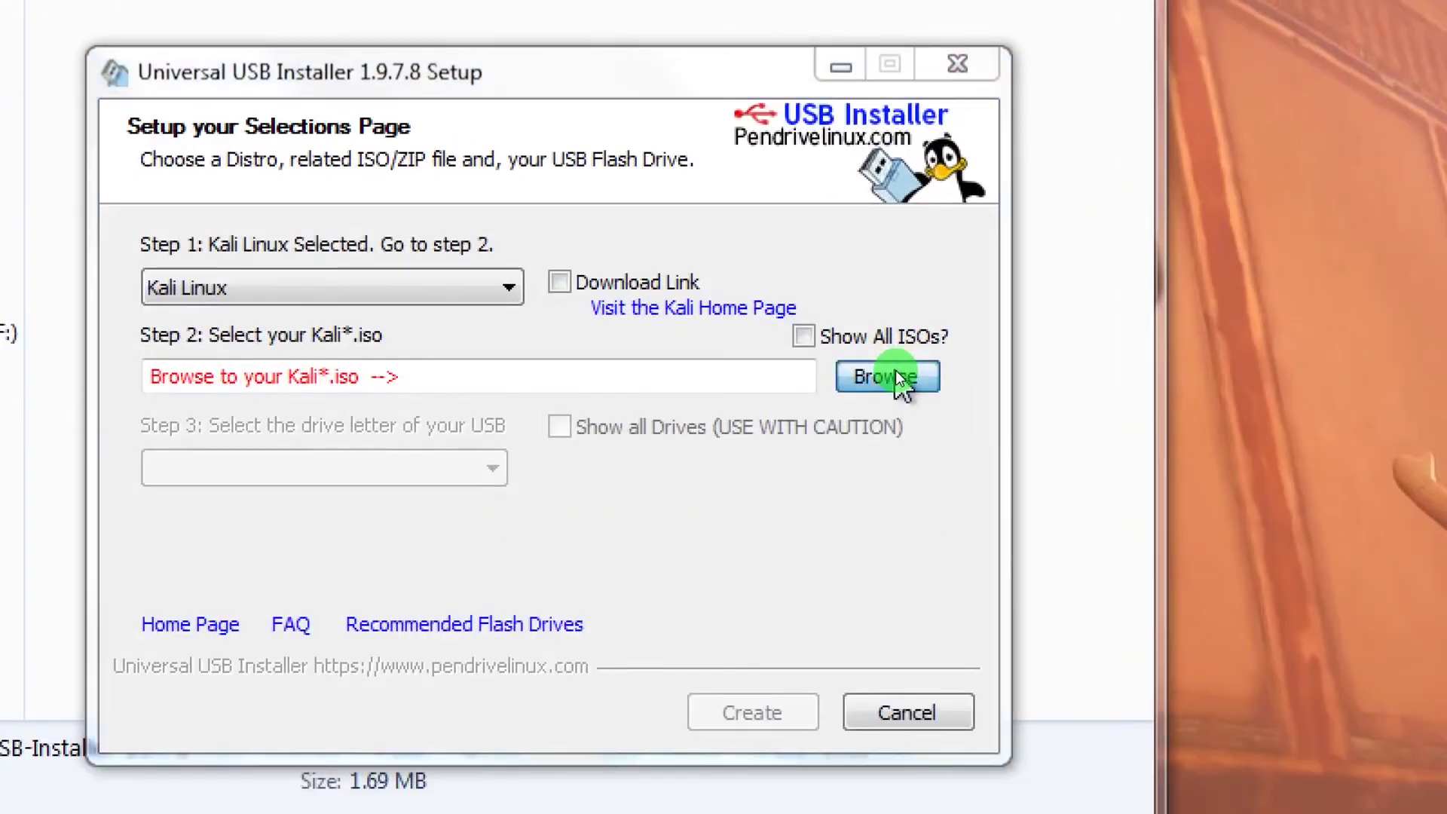
- Choose kali-linux-2016.1-i386.iso from the C:\Iso folder as the source image
{"action": "left_click", "coordinate": [897, 371]}
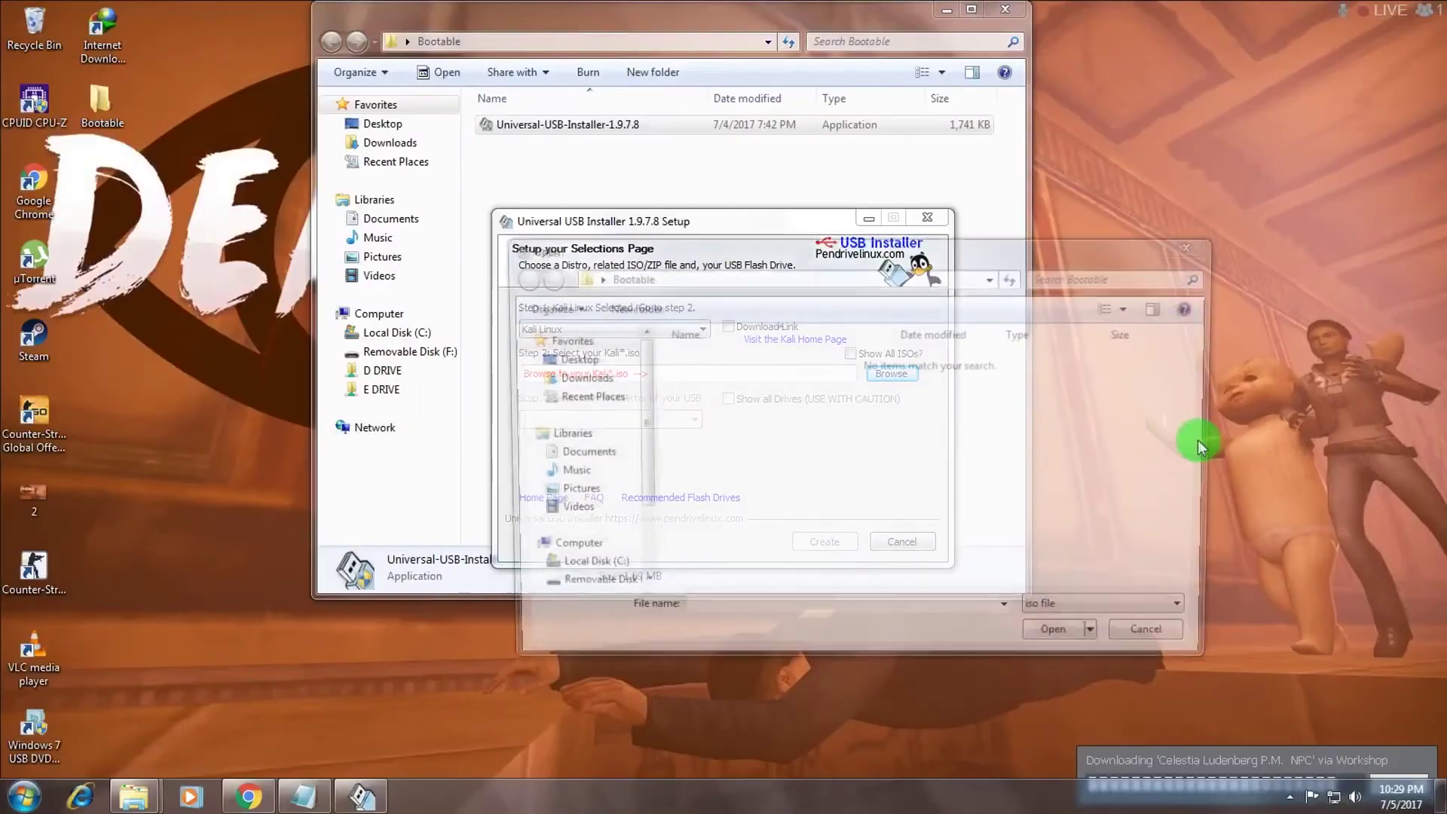
{"action": "left_click", "coordinate": [573, 568]}
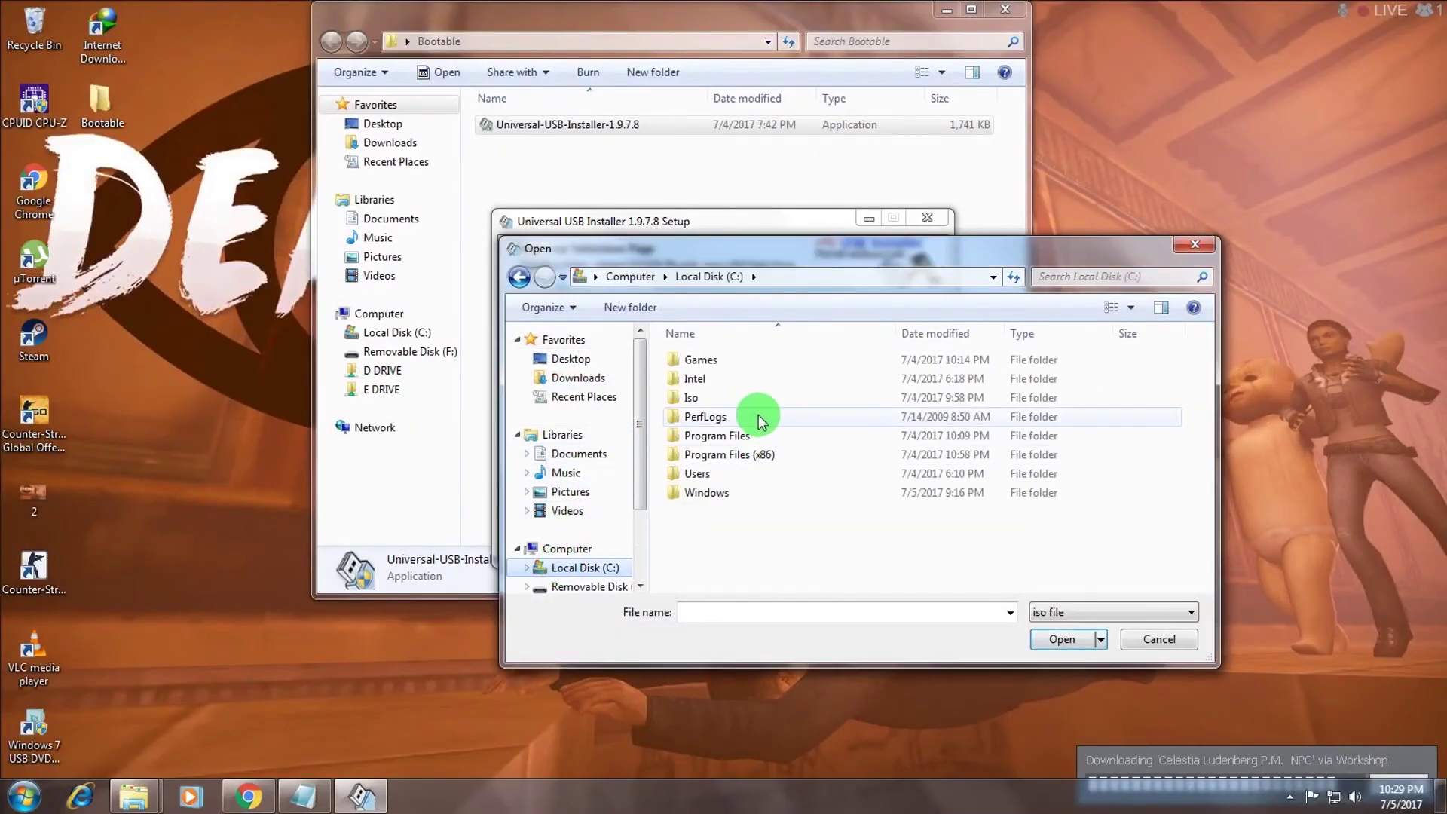
{"action": "double_click", "coordinate": [760, 396]}
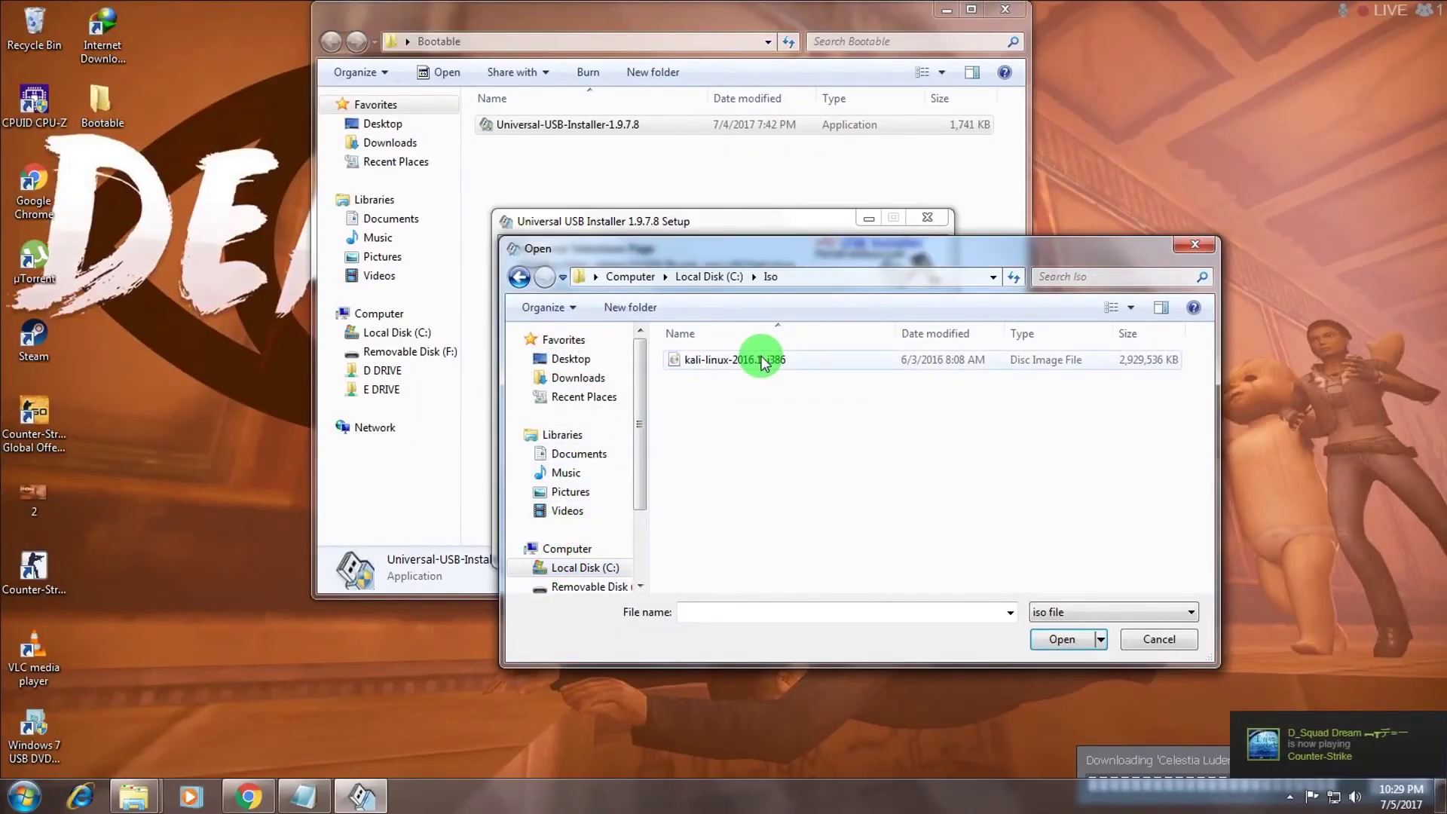
{"action": "double_click", "coordinate": [754, 362]}
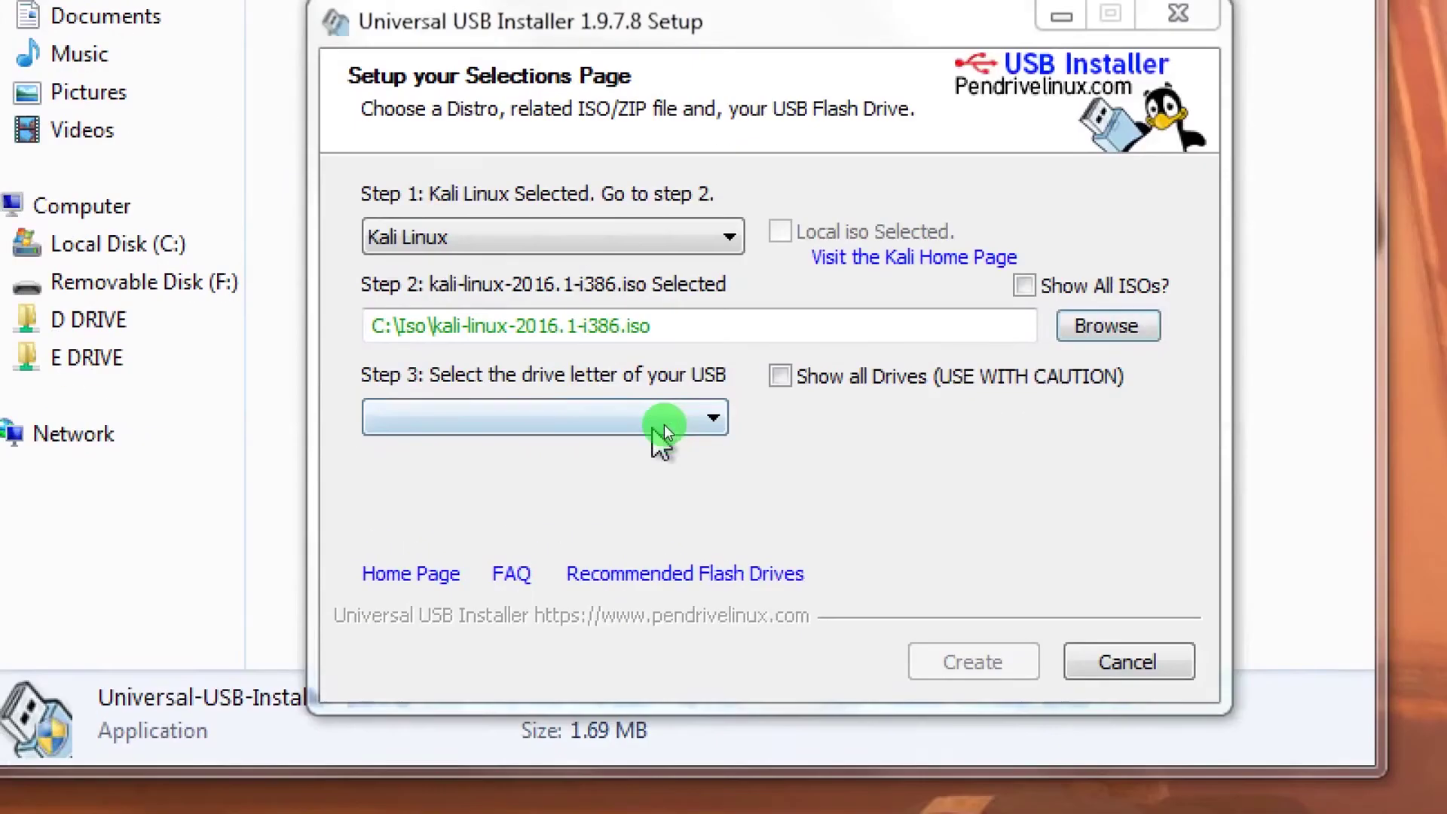
- Select F:\ 14GB NTFS FDD as the target USB drive and start creating the bootable drive, accepting the overwrite warning
{"action": "left_click", "coordinate": [613, 422]}
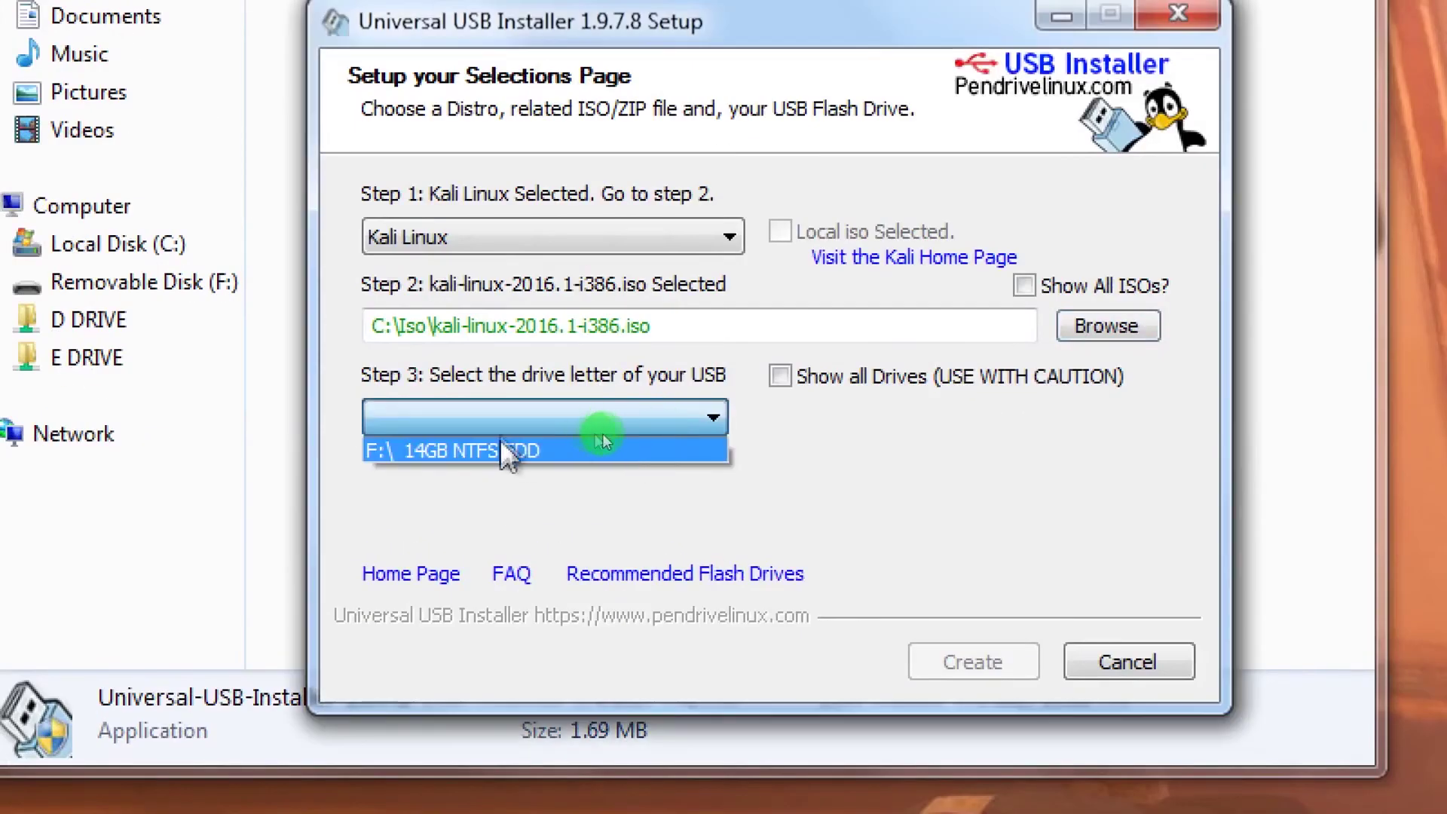
{"action": "left_click", "coordinate": [528, 451]}
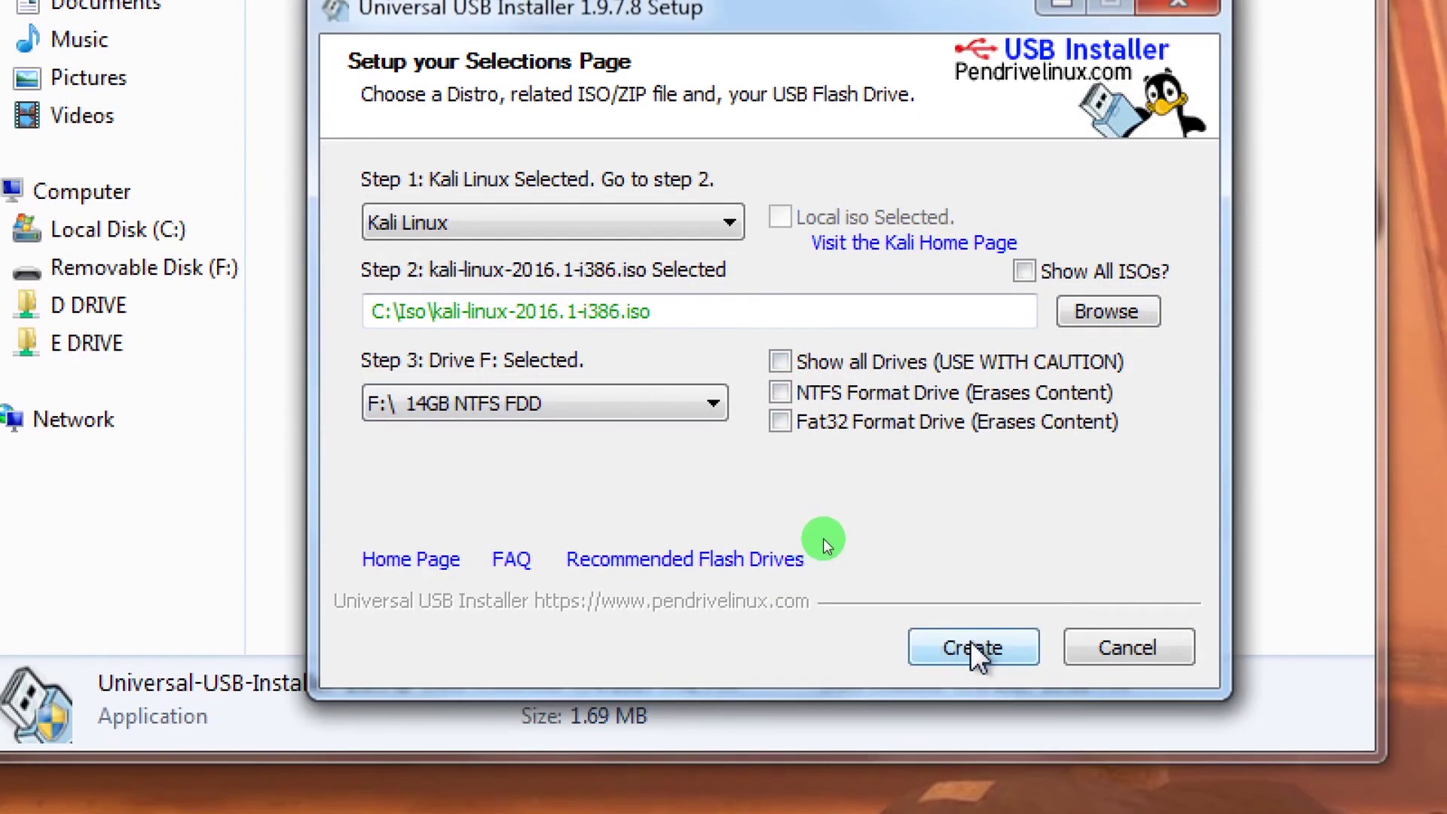
{"action": "left_click", "coordinate": [973, 648]}
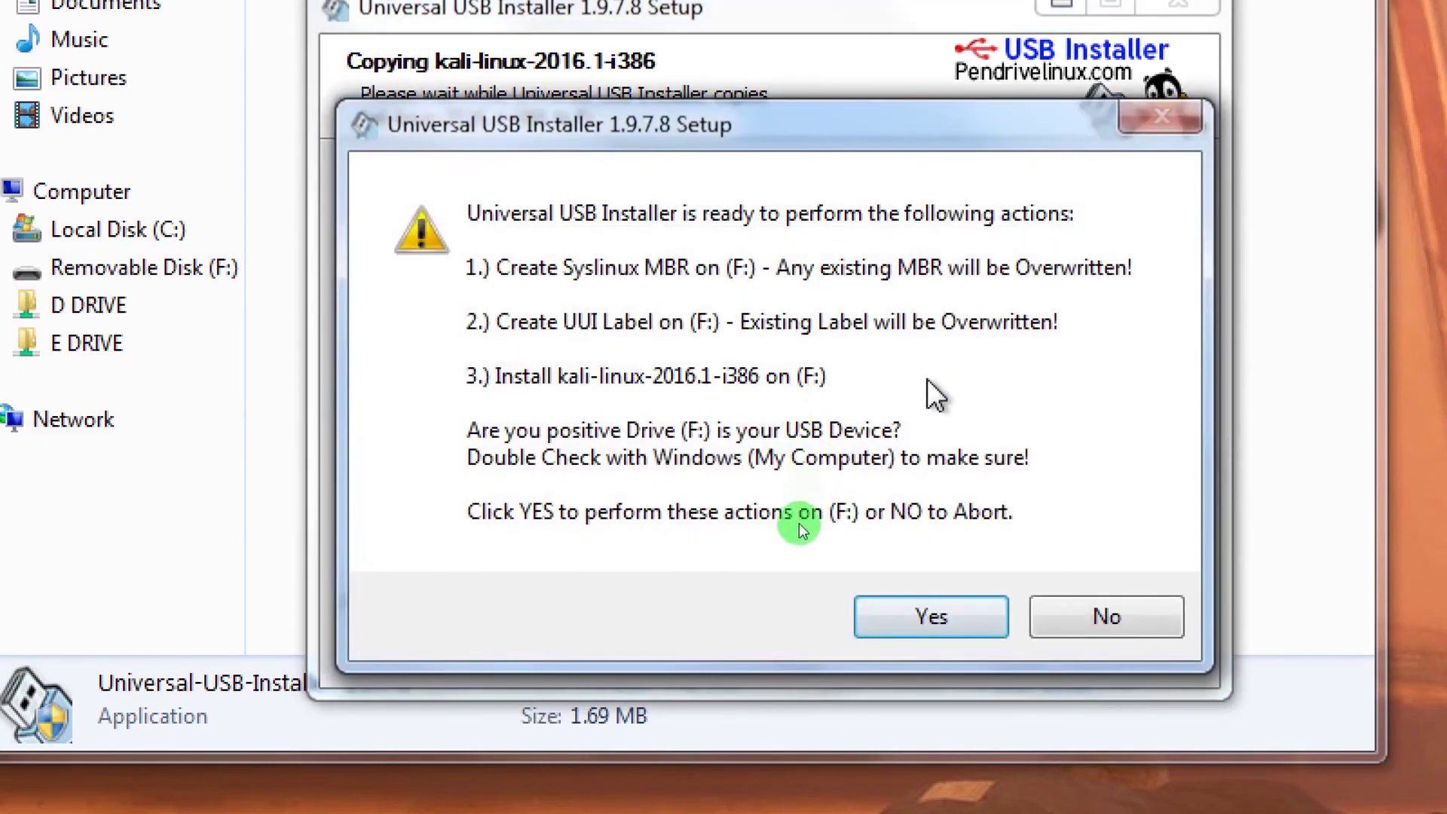
{"action": "left_click", "coordinate": [914, 633]}
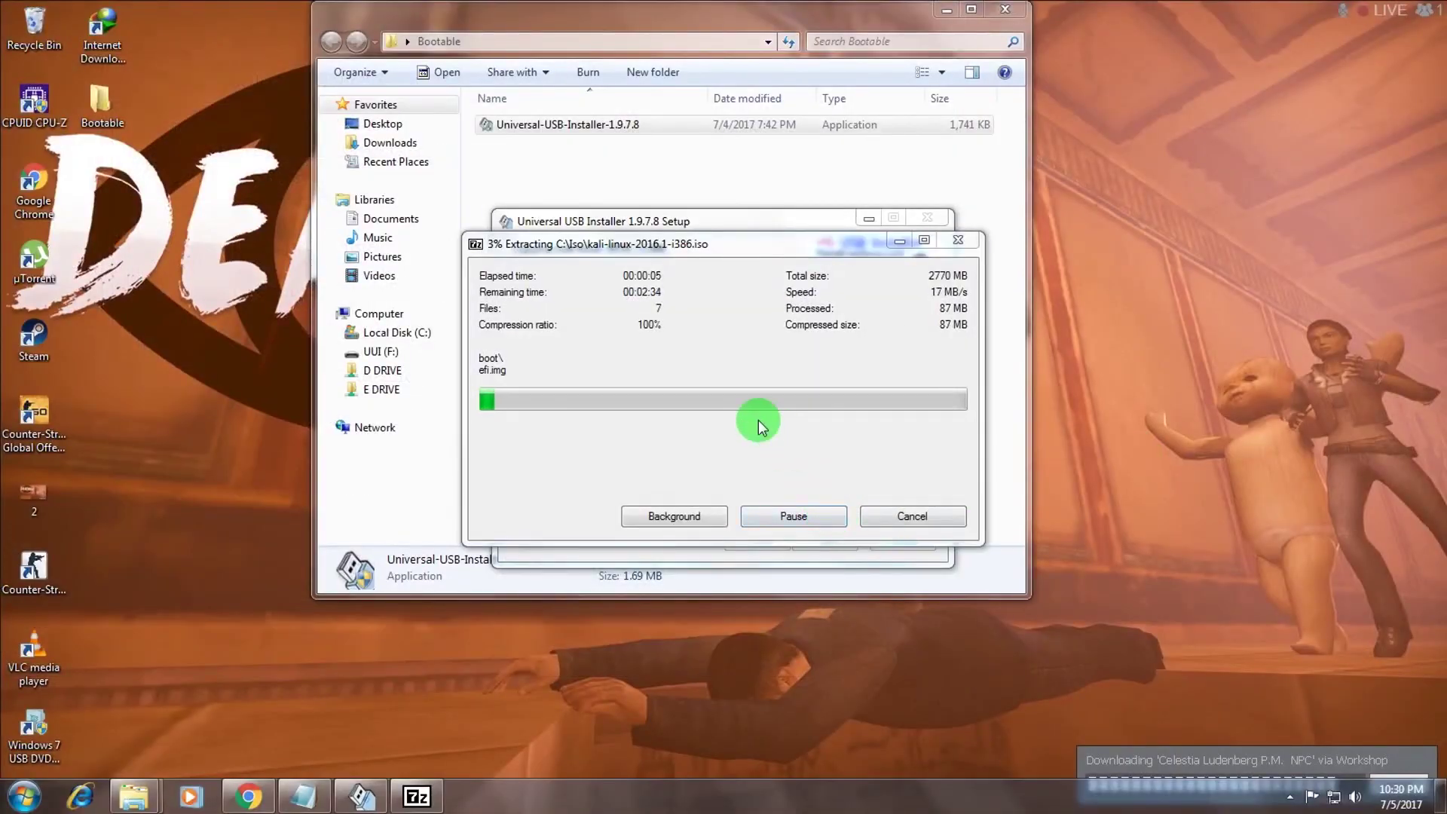
- Reposition the ISO extraction progress window to reveal the installer's copying status behind it
{"action": "left_click_drag", "start_coordinate": [656, 243], "coordinate": [918, 272]}
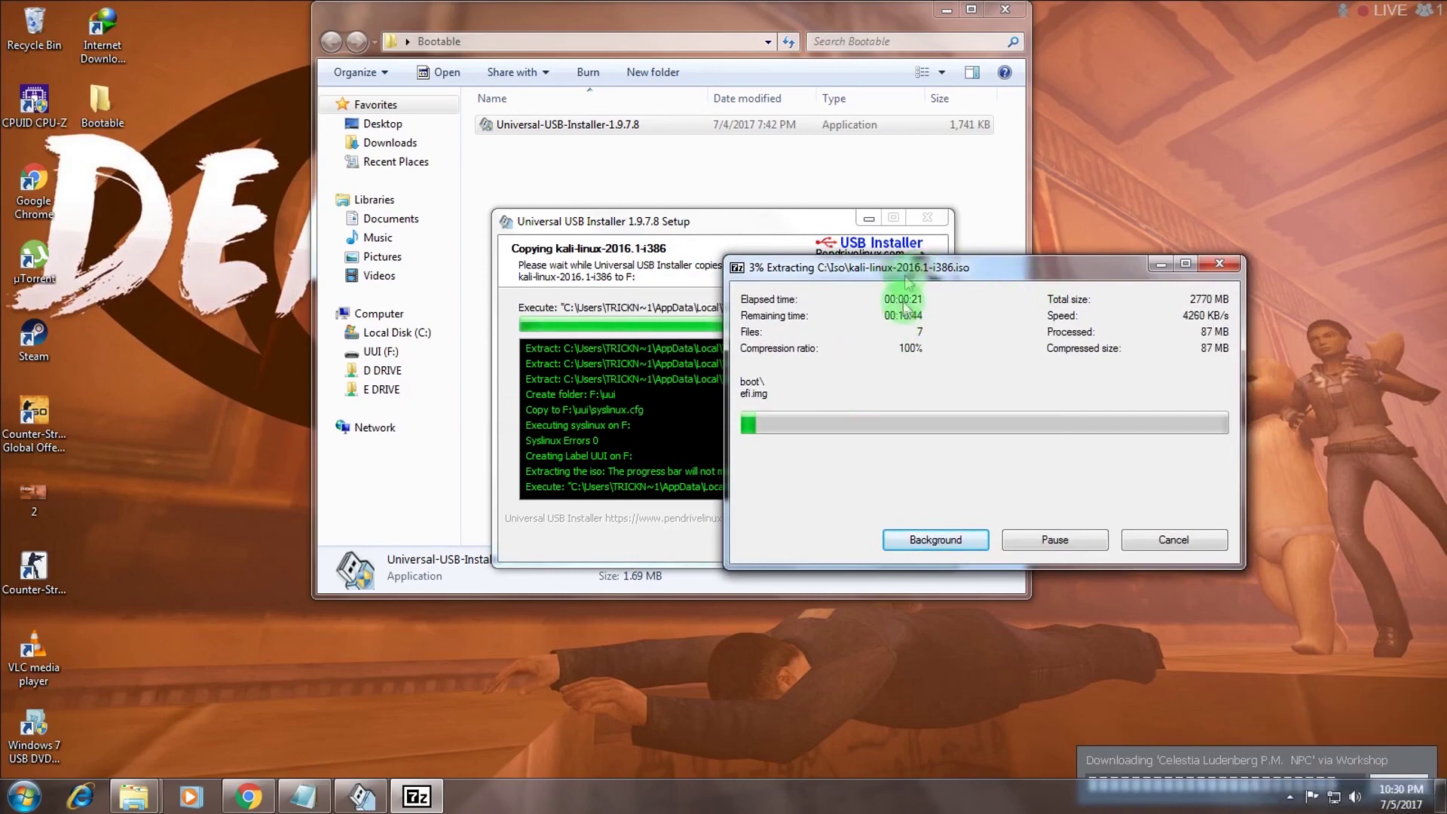
{"action": "left_click_drag", "start_coordinate": [907, 273], "coordinate": [681, 364]}
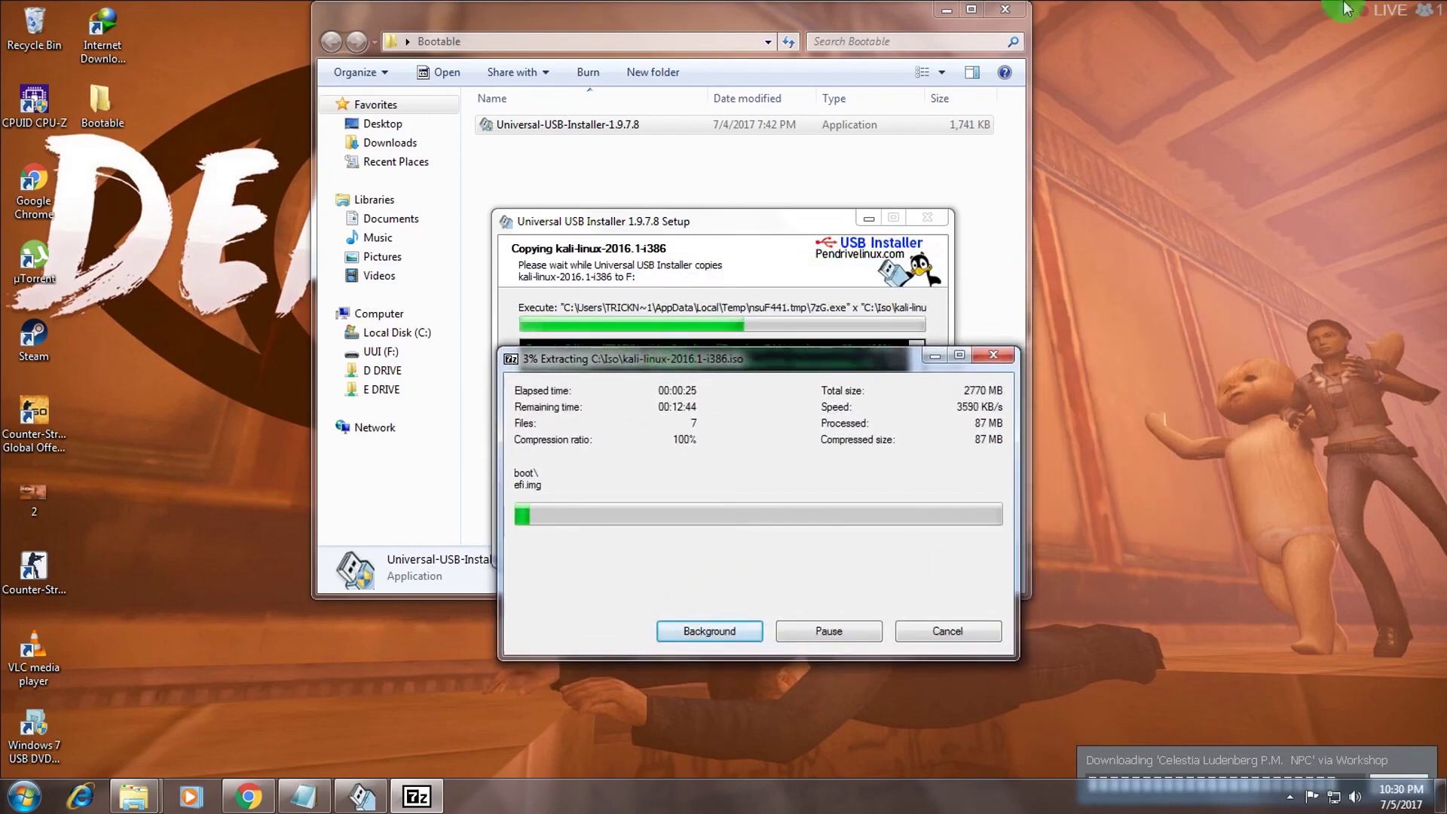